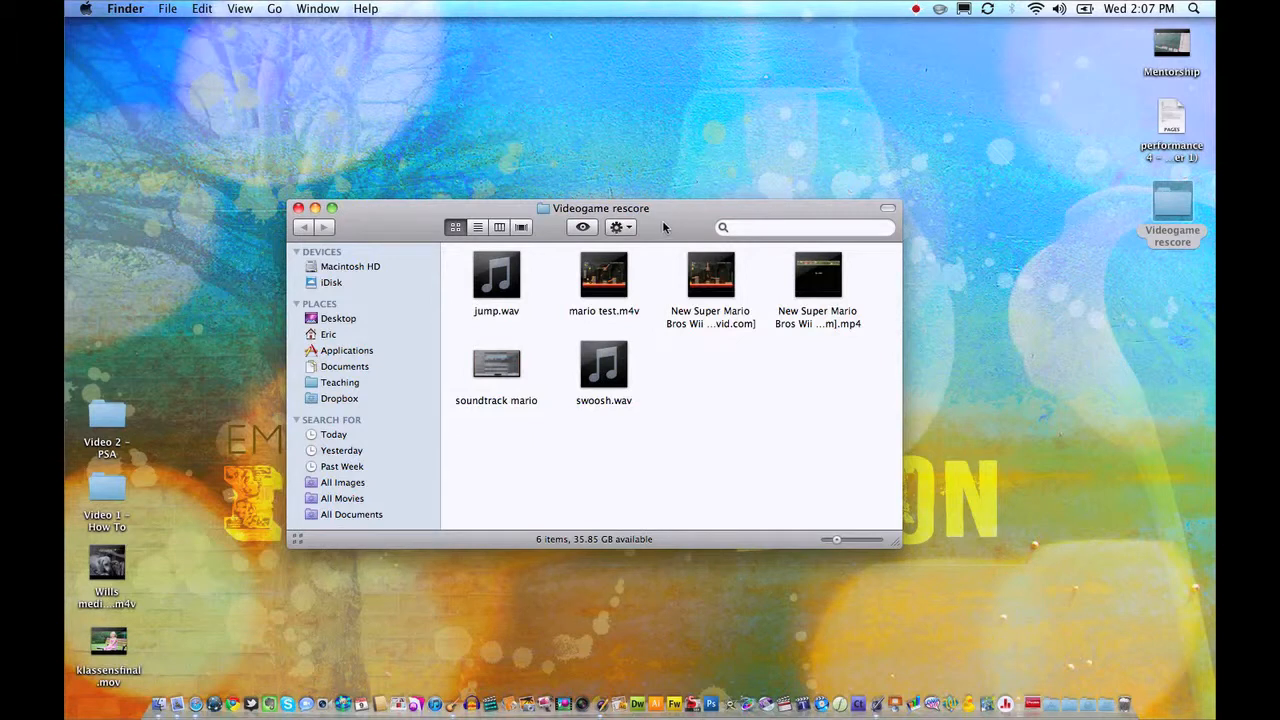
Open the New Super Mario Bros Wii .mp4 video from the Videogame rescore folder and preview its footage, returning to the beginning.
{"action": "double_click", "coordinate": [818, 275]}
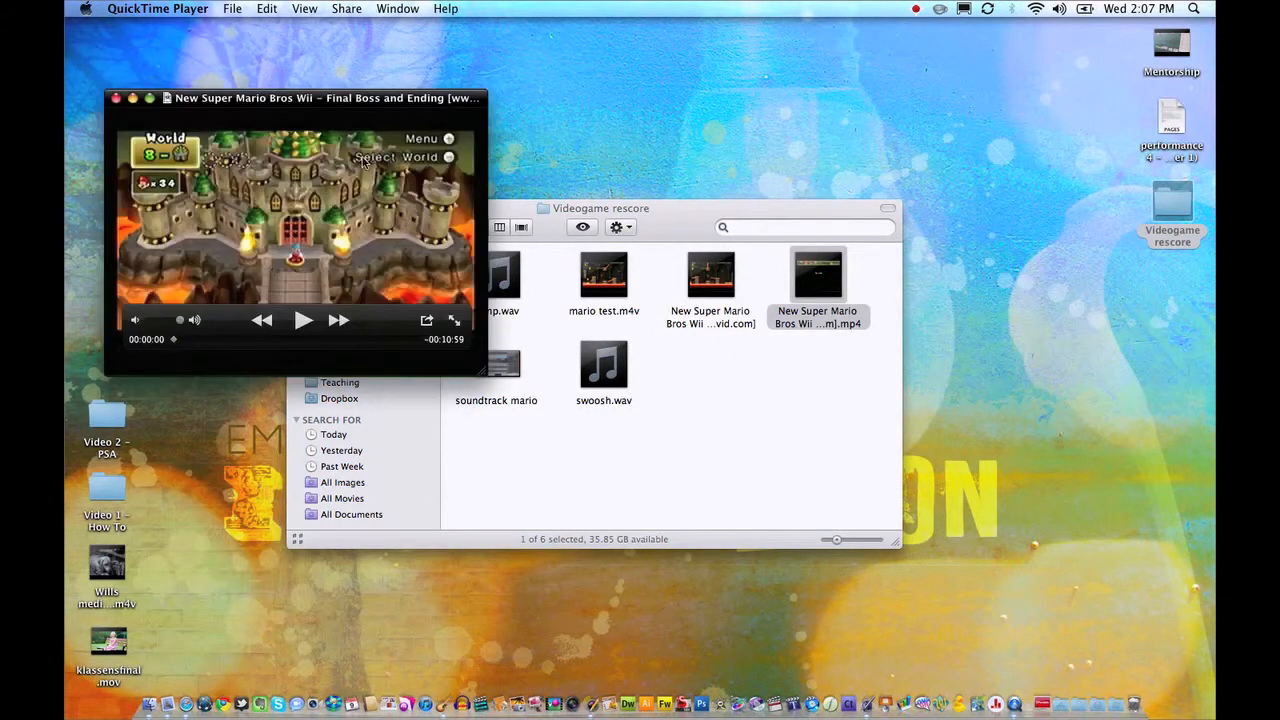
{"action": "left_click_drag", "start_coordinate": [375, 120], "coordinate": [671, 266]}
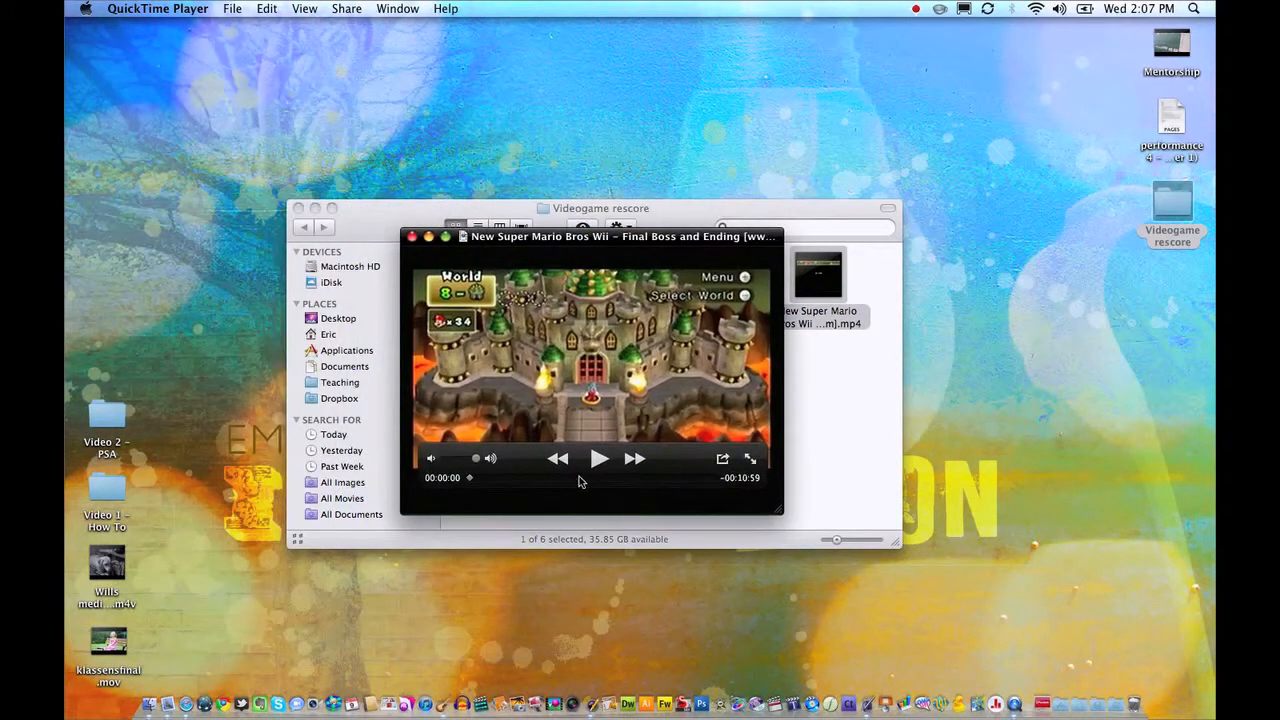
{"action": "left_click", "coordinate": [599, 459]}
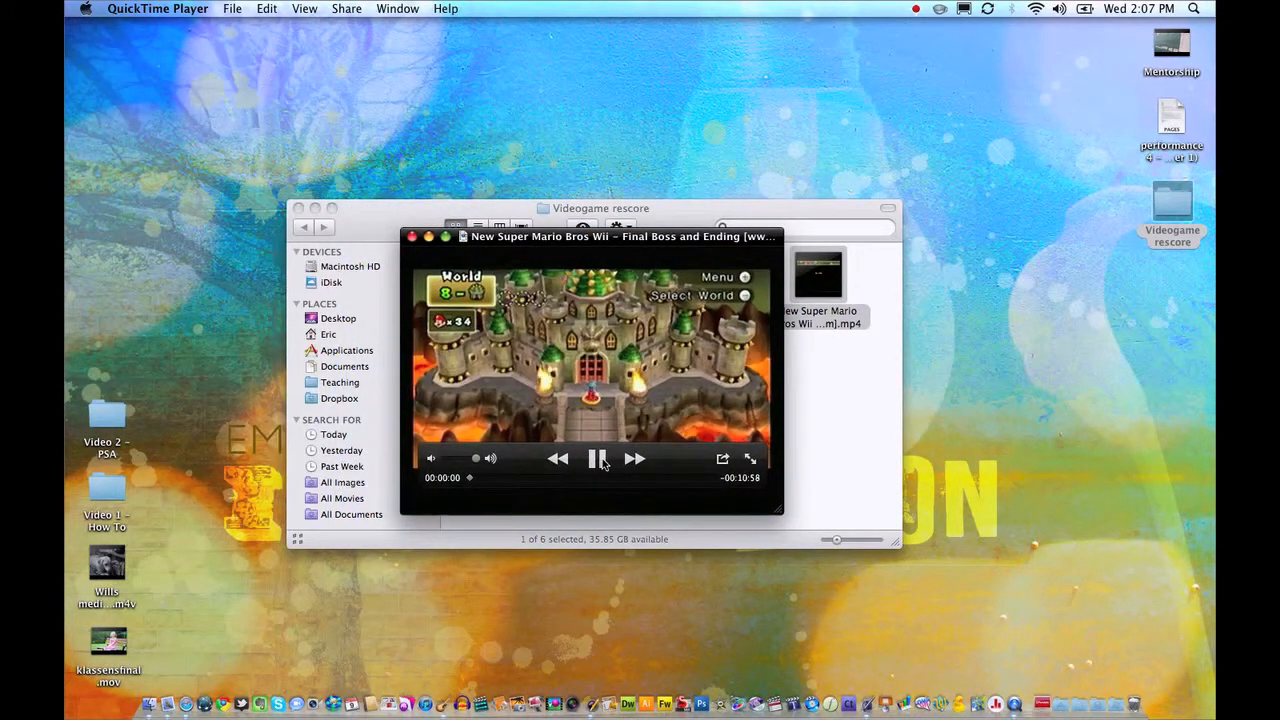
{"action": "left_click", "coordinate": [599, 459]}
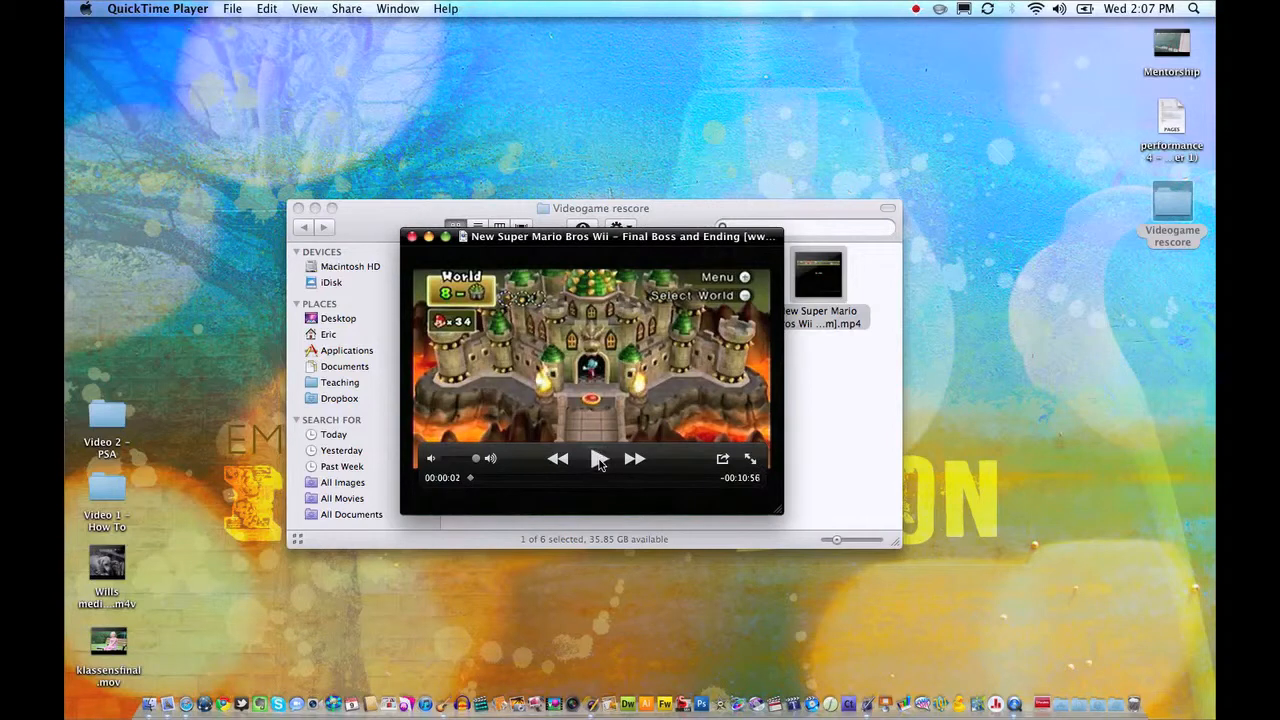
{"action": "left_click_drag", "start_coordinate": [471, 478], "coordinate": [505, 479]}
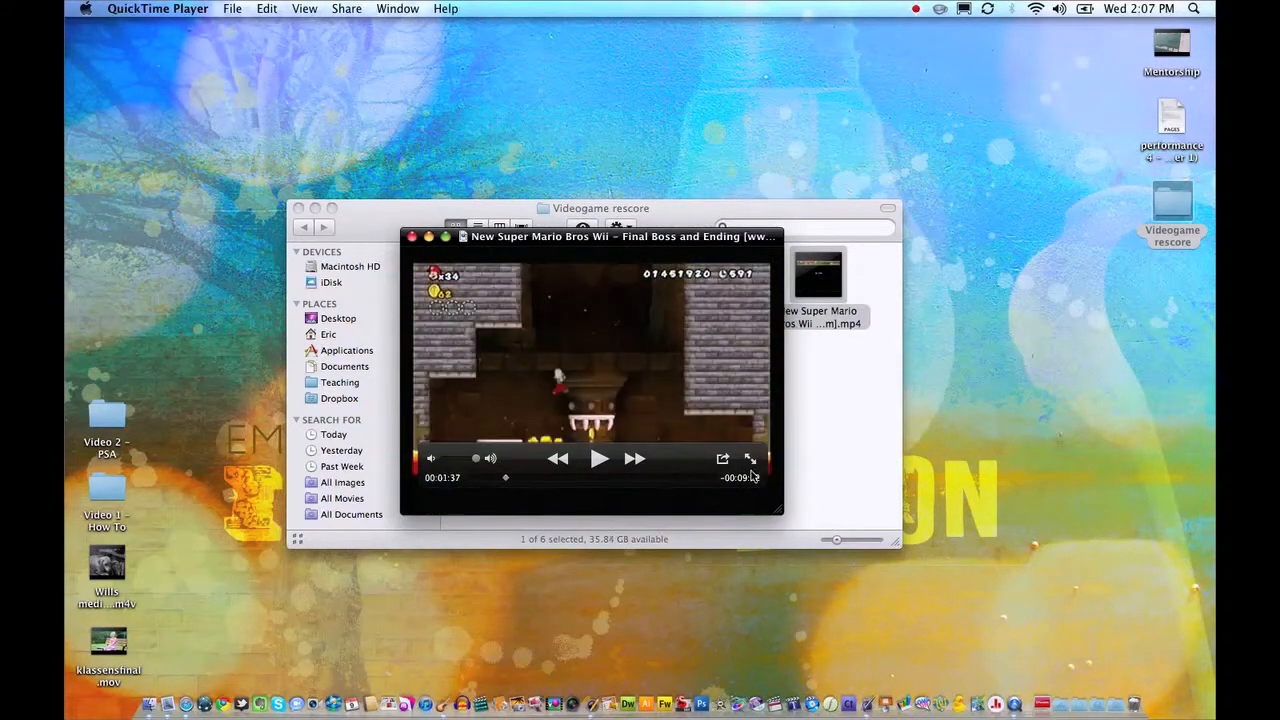
{"action": "left_click", "coordinate": [711, 478]}
{"action": "left_click_drag", "start_coordinate": [716, 480], "coordinate": [313, 492]}
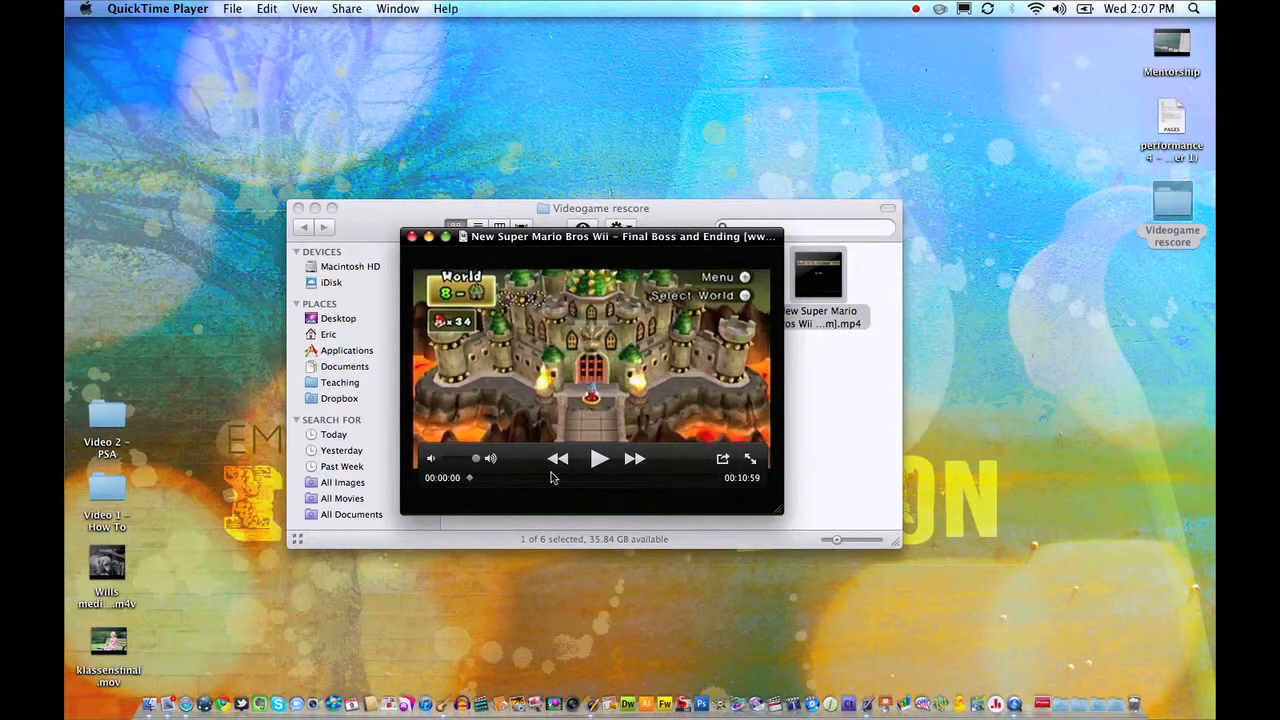
Trim the movie to a gameplay section of about 34 seconds near its beginning and rewind it to the start.
{"action": "left_click", "coordinate": [262, 8]}
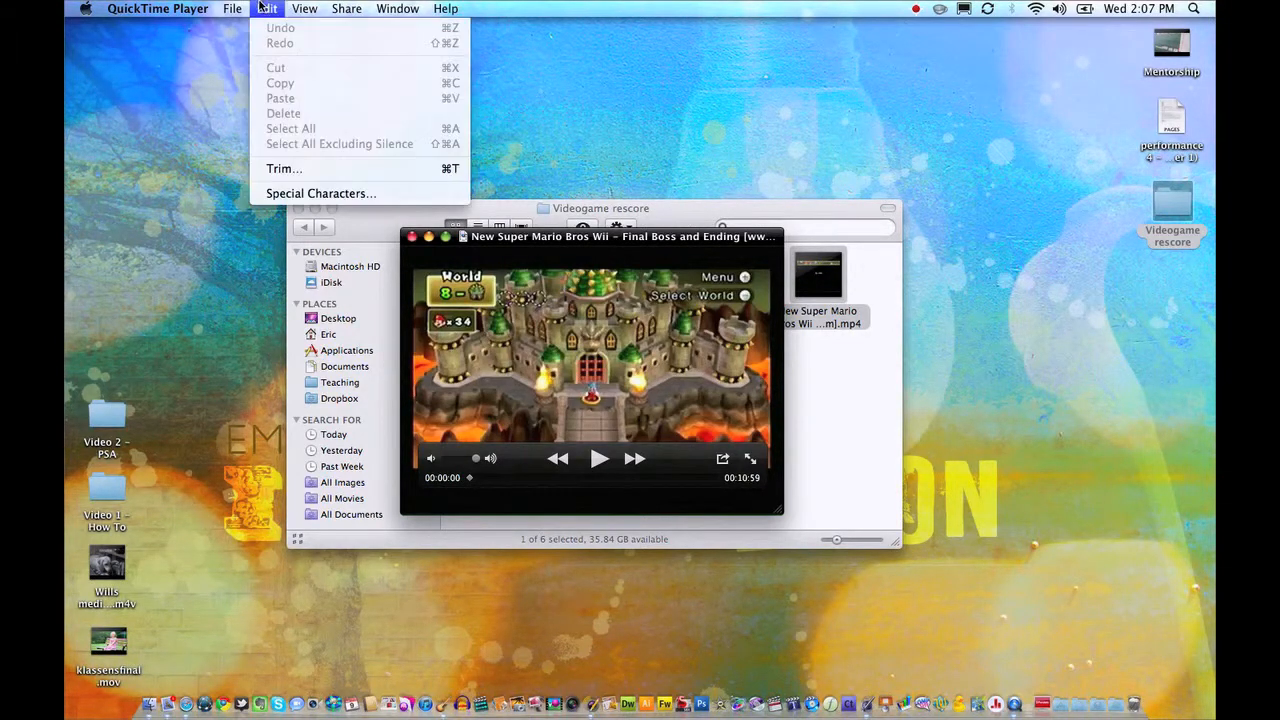
{"action": "left_click", "coordinate": [283, 169]}
{"action": "left_click_drag", "start_coordinate": [476, 472], "coordinate": [478, 470]}
{"action": "left_click_drag", "start_coordinate": [712, 476], "coordinate": [500, 474]}
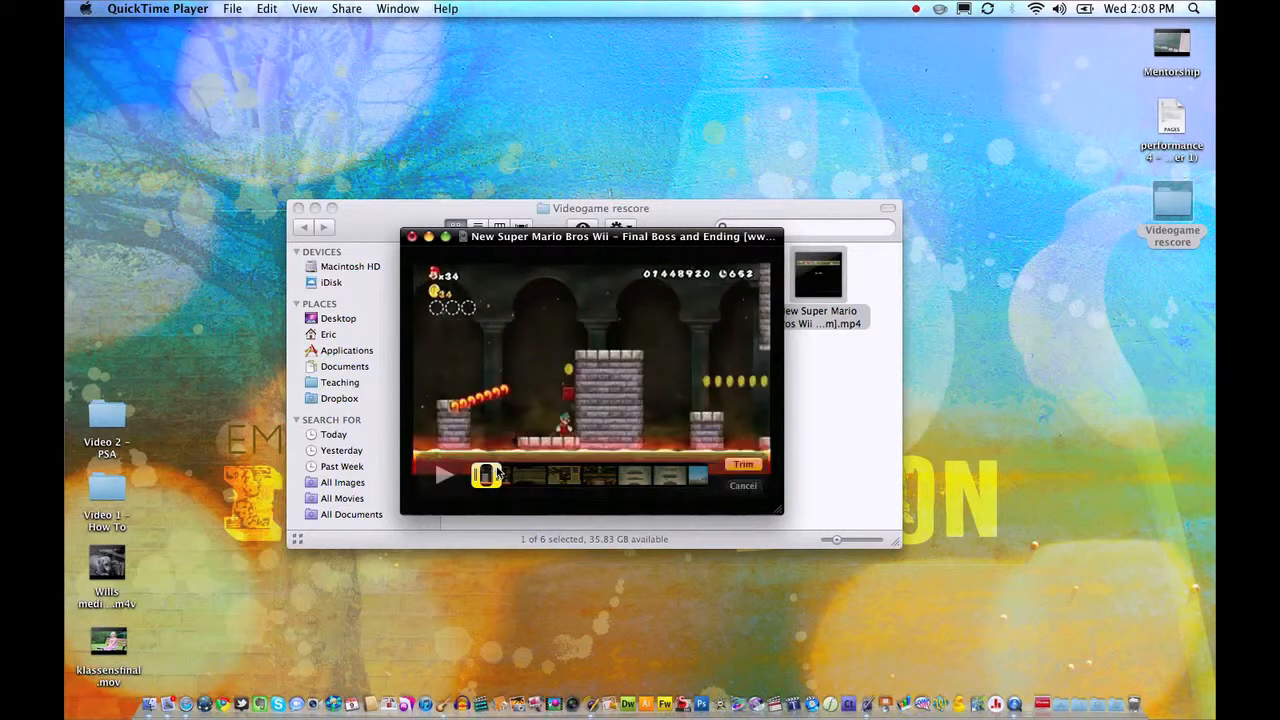
{"action": "left_click", "coordinate": [737, 464]}
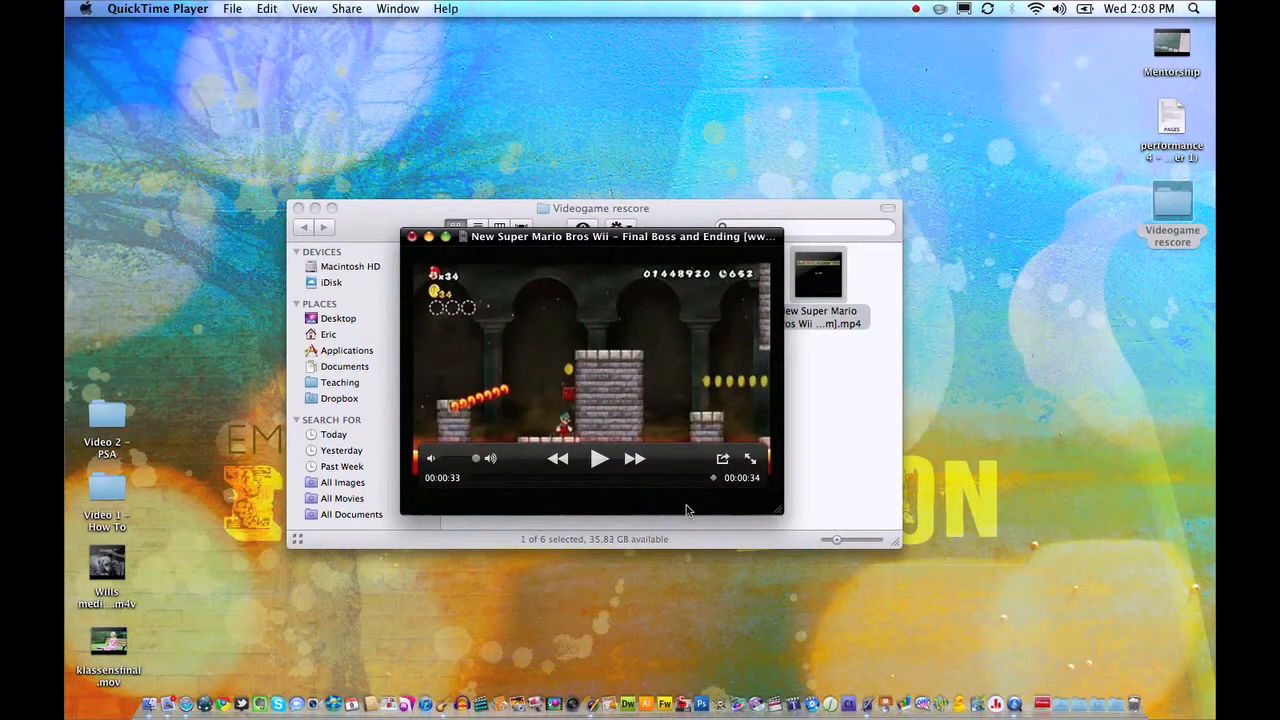
{"action": "left_click_drag", "start_coordinate": [713, 477], "coordinate": [408, 480]}
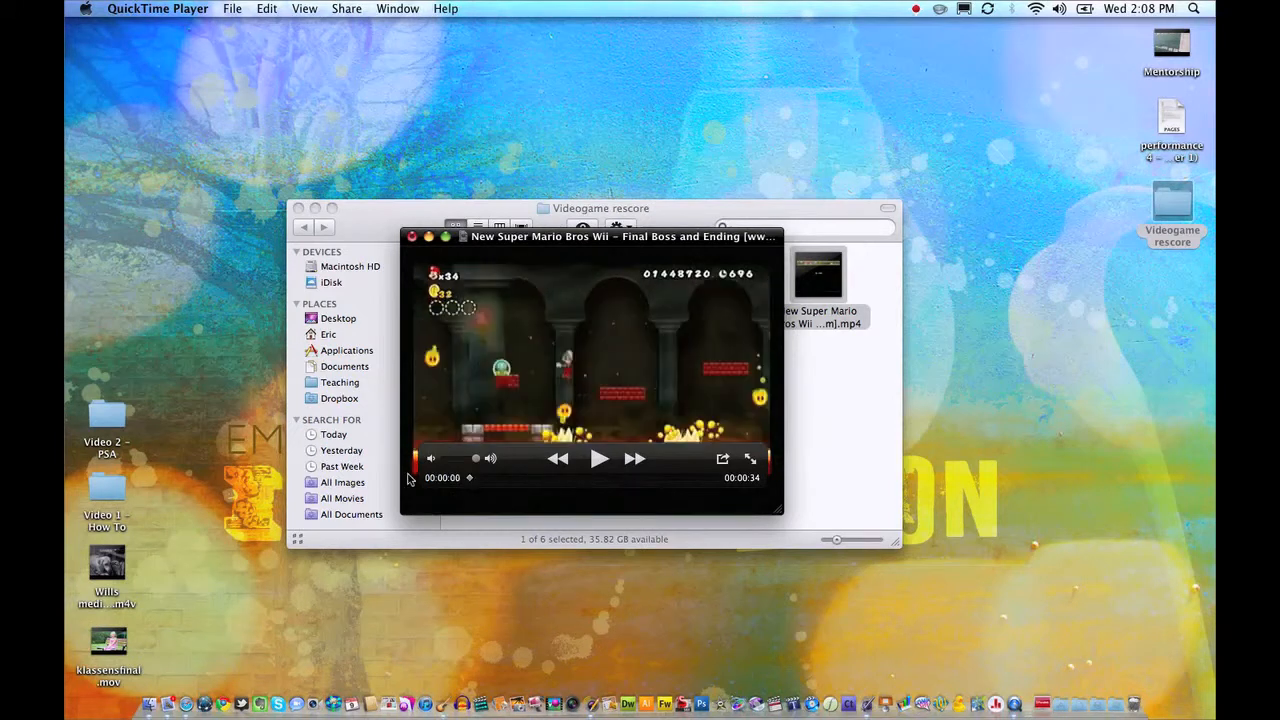
Save the trimmed clip as "mario short" in Movie format in the Videogame rescore folder.
{"action": "left_click", "coordinate": [242, 8]}
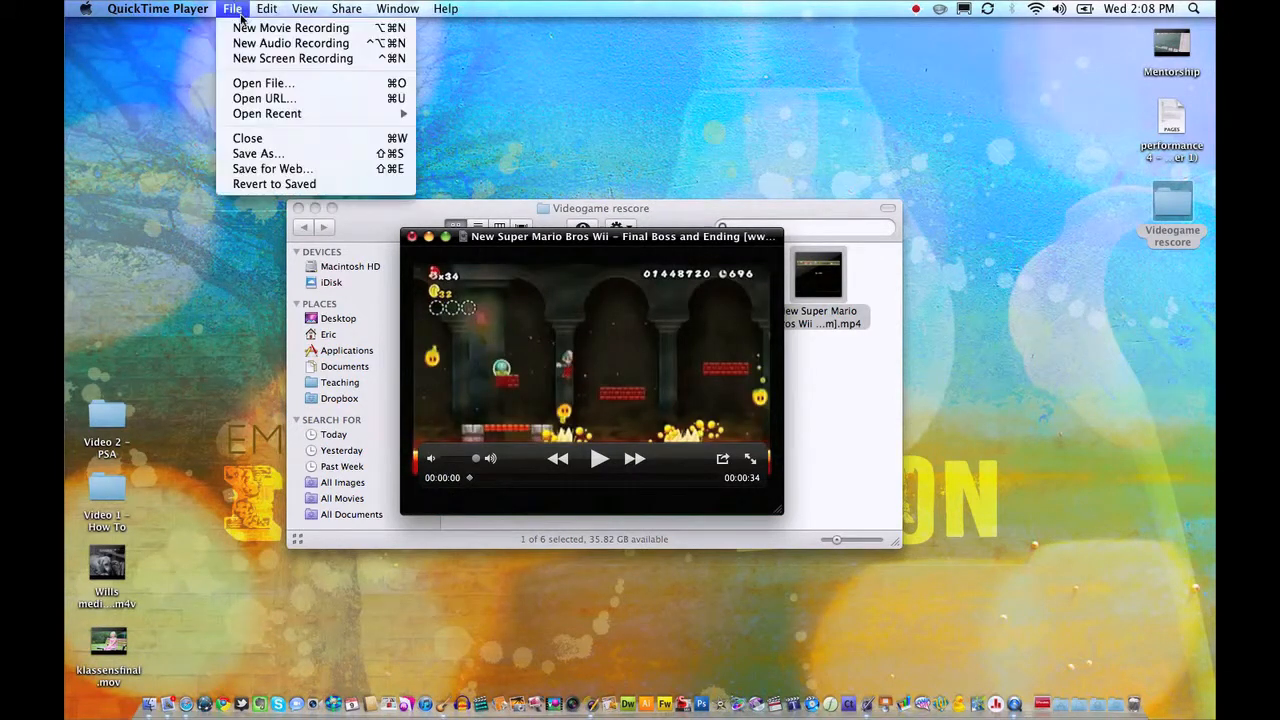
{"action": "left_click", "coordinate": [240, 155]}
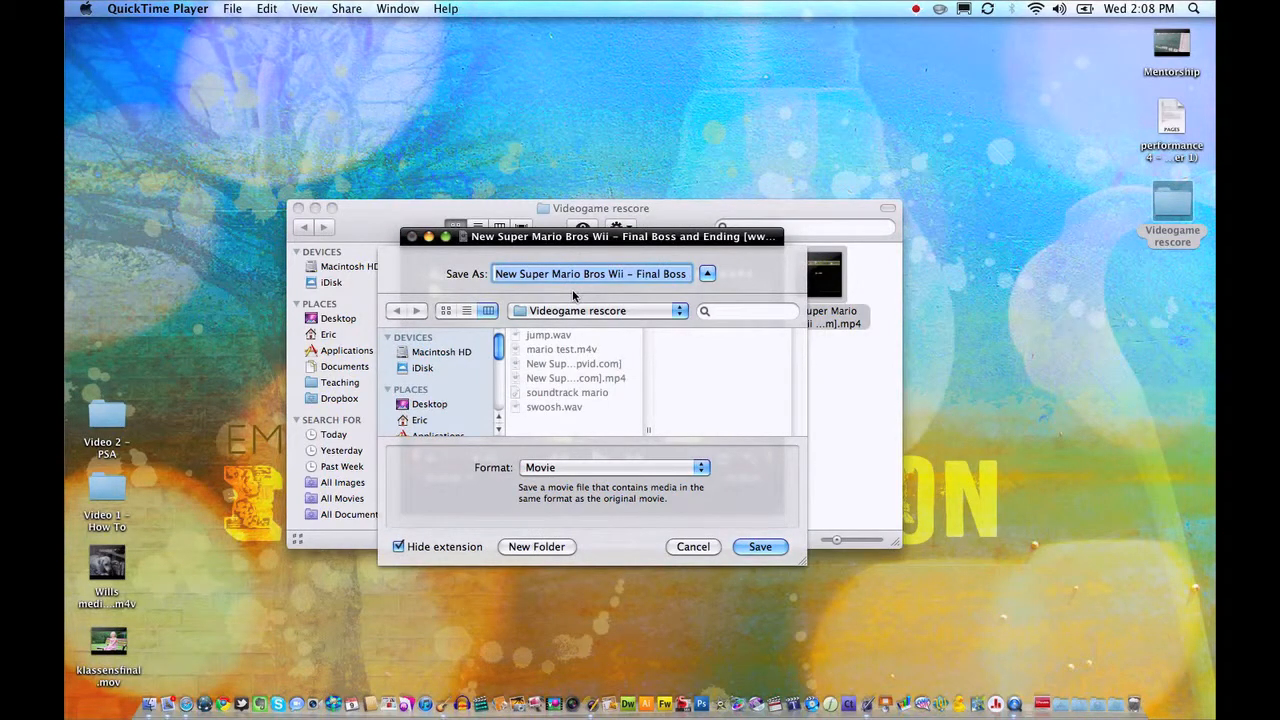
{"action": "type", "text": "mario"}
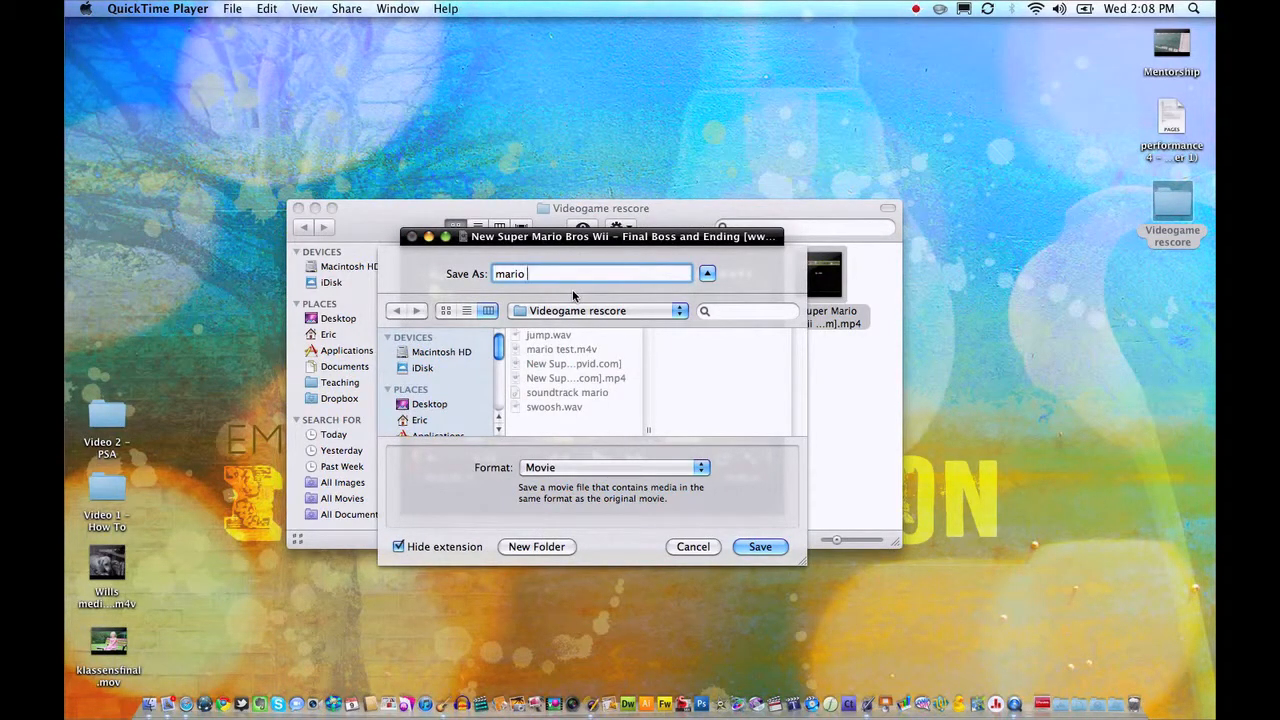
{"action": "type", "text": " short"}
{"action": "key", "text": "Return"}
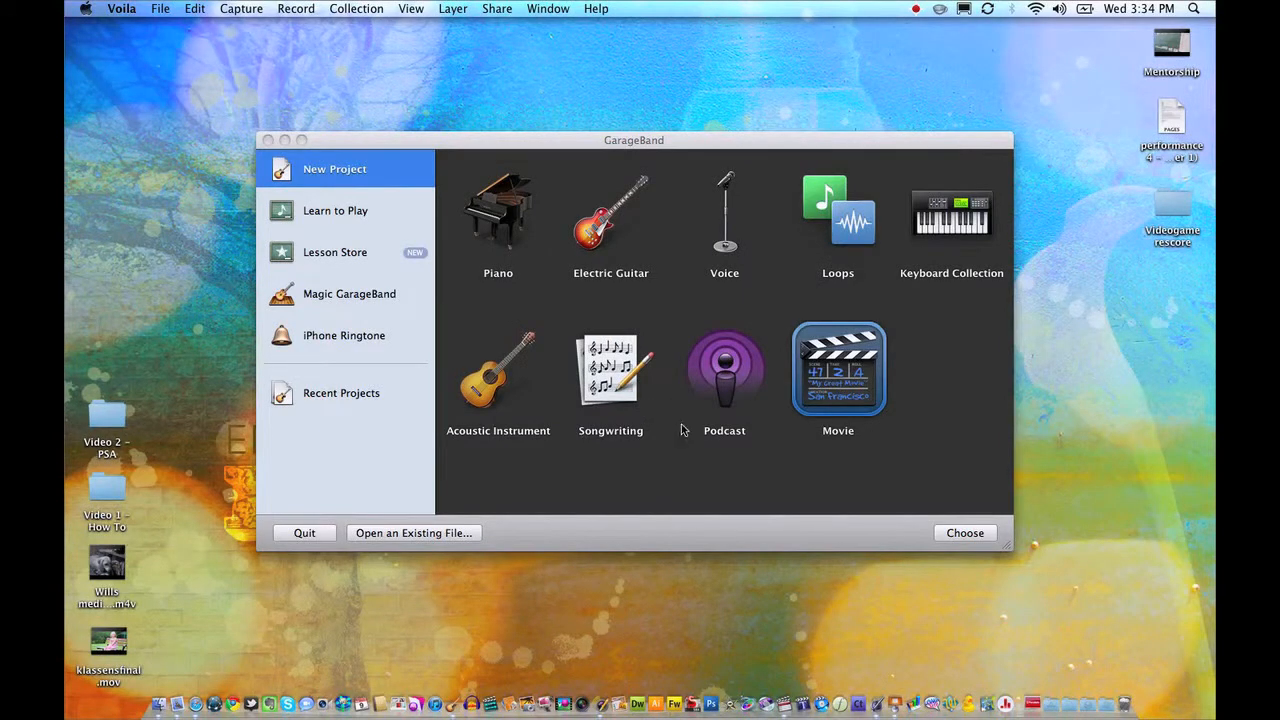
Switch to GarageBand and start a new project from the Movie template.
{"action": "left_click", "coordinate": [353, 143]}
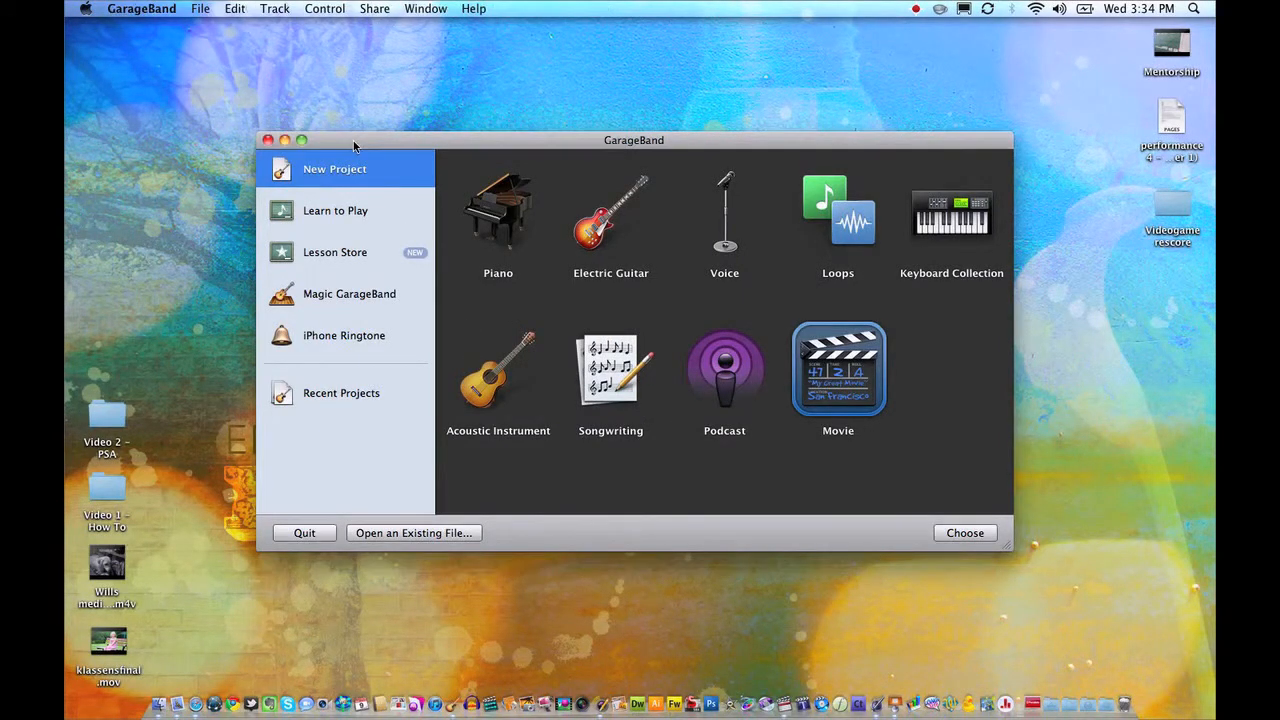
{"action": "left_click", "coordinate": [360, 210]}
{"action": "left_click", "coordinate": [358, 172]}
{"action": "left_click", "coordinate": [986, 535]}
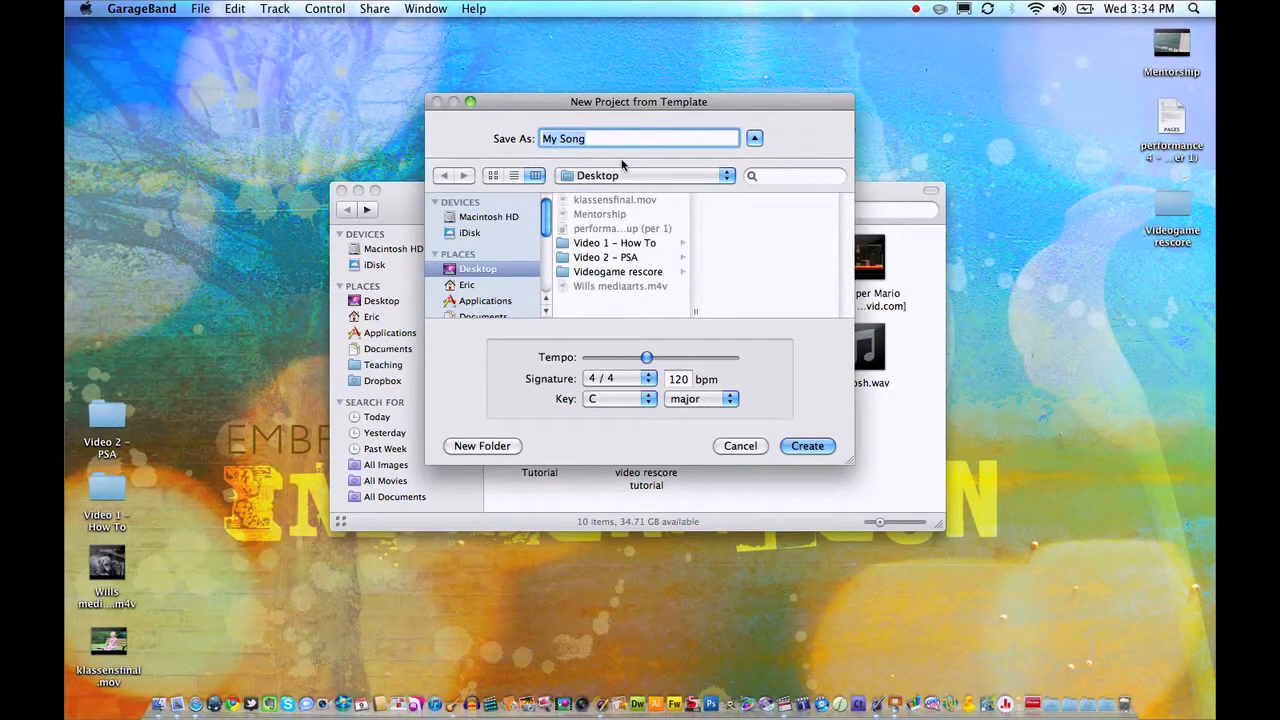
Create the project in the Videogame rescore folder, naming it "rescore project" followed by the author's surname.
{"action": "left_click", "coordinate": [637, 173]}
{"action": "left_click", "coordinate": [637, 174]}
{"action": "left_click", "coordinate": [638, 272]}
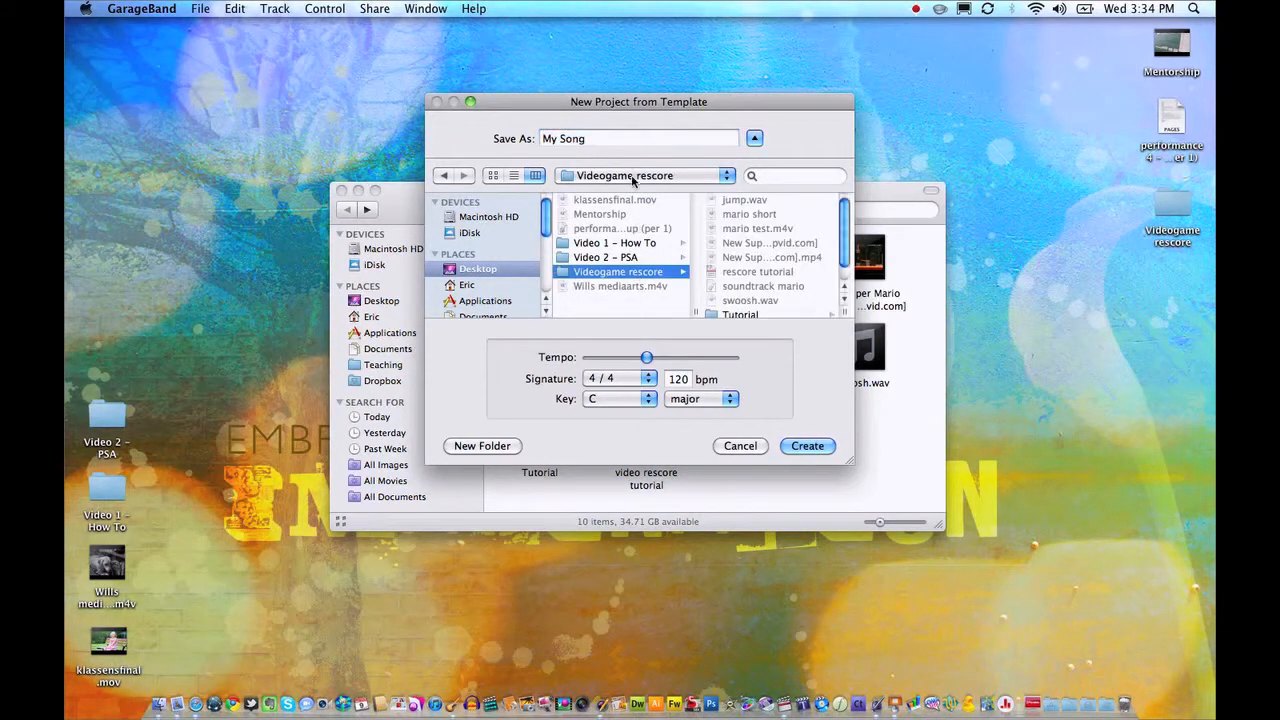
{"action": "left_click", "coordinate": [620, 145]}
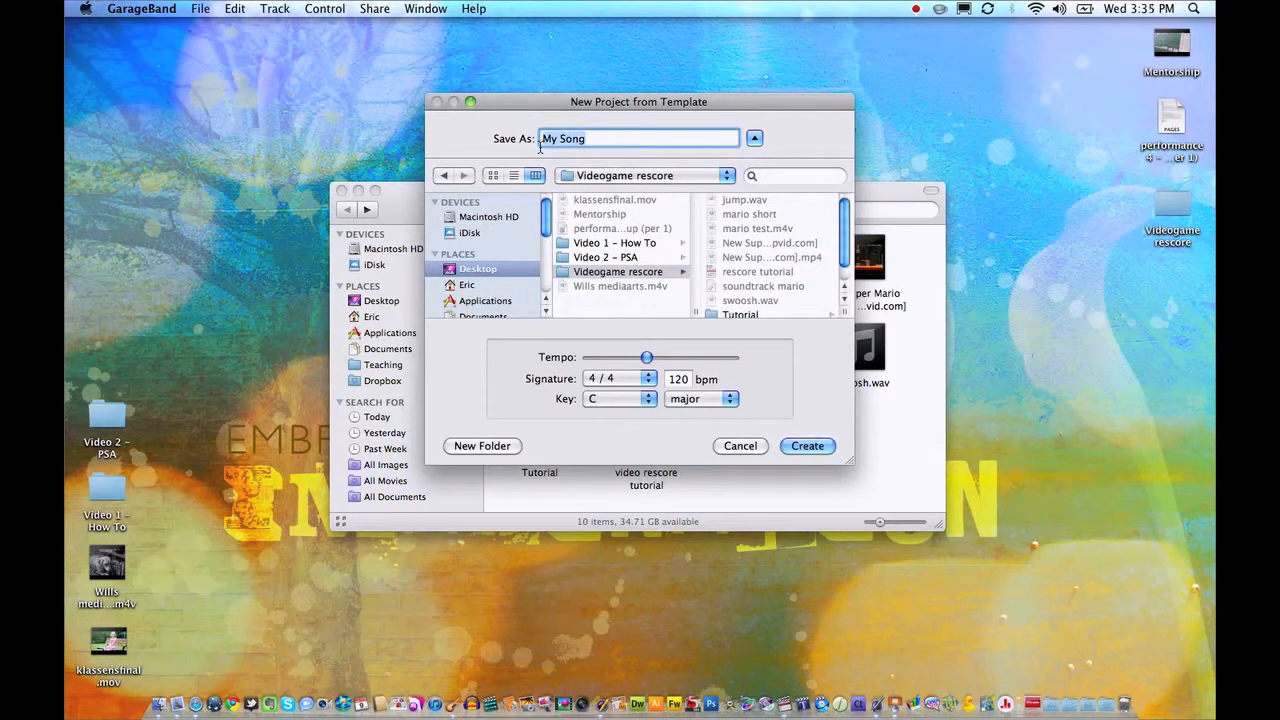
{"action": "type", "text": "rescore project moccio"}
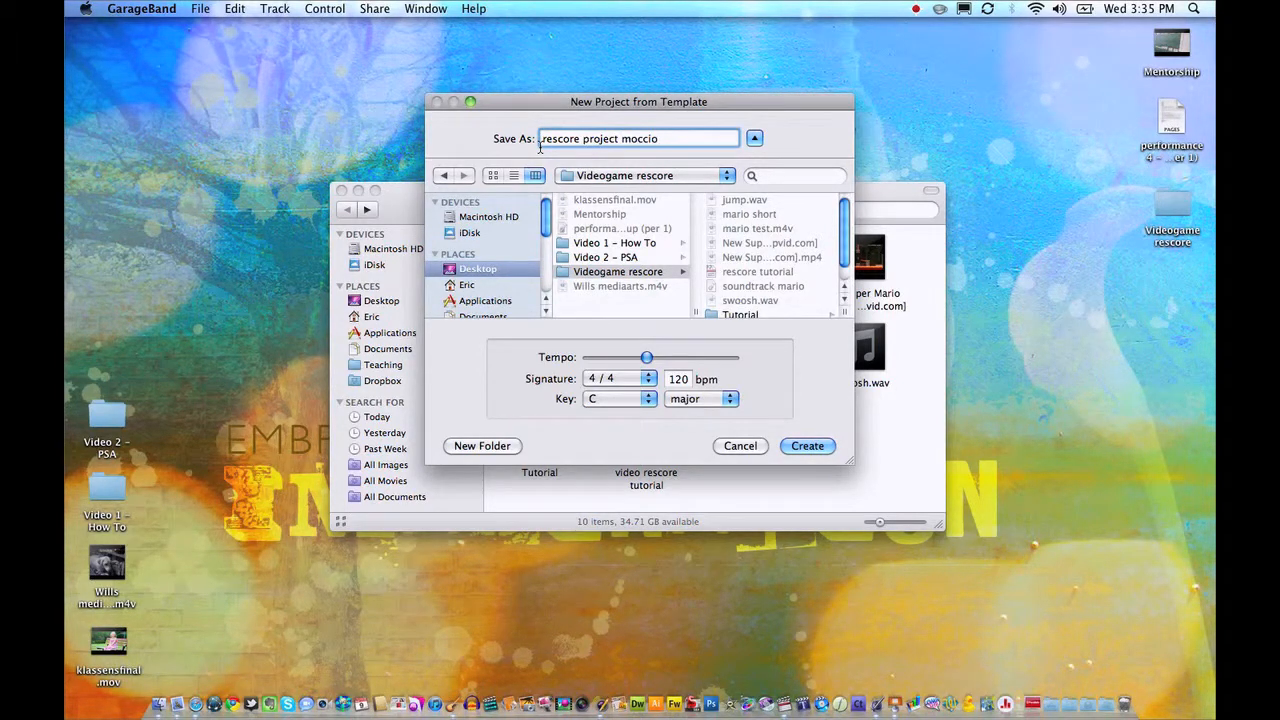
{"action": "key", "text": "Return"}
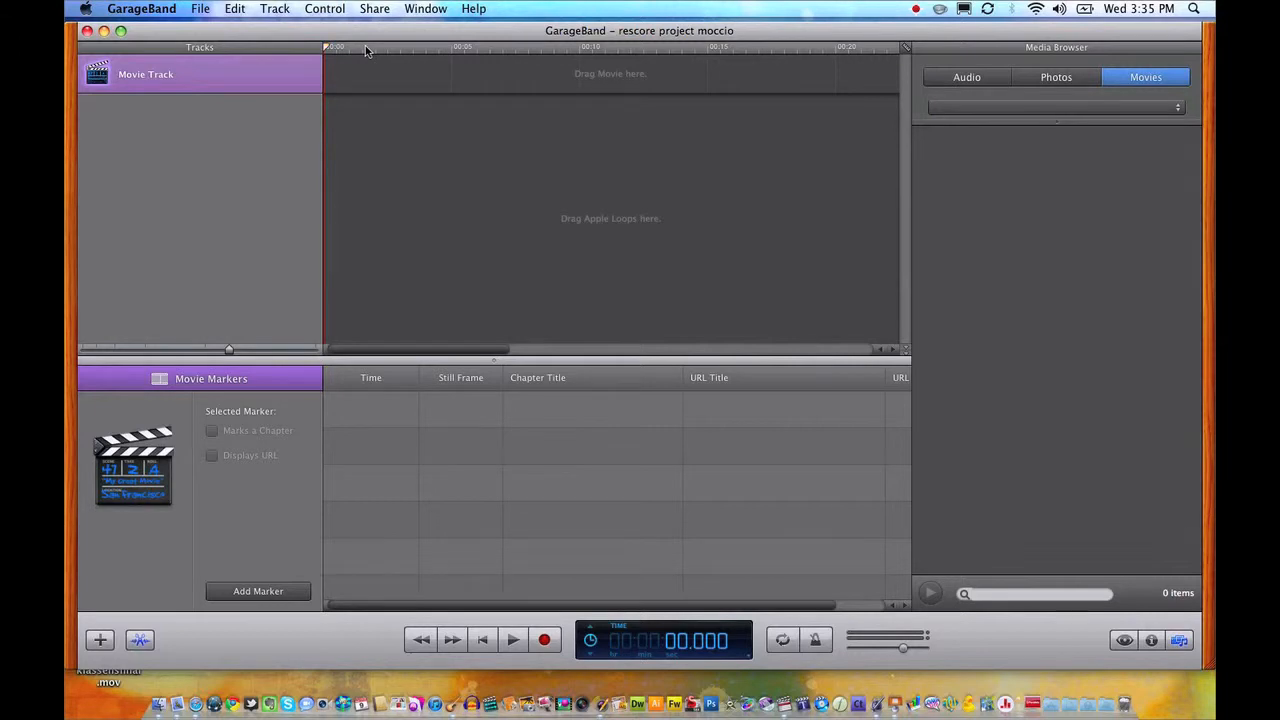
Import the "mario short" clip from the Videogame rescore folder into the Movie Track and return the playhead to the start.
{"action": "left_click_drag", "start_coordinate": [421, 46], "coordinate": [362, 48]}
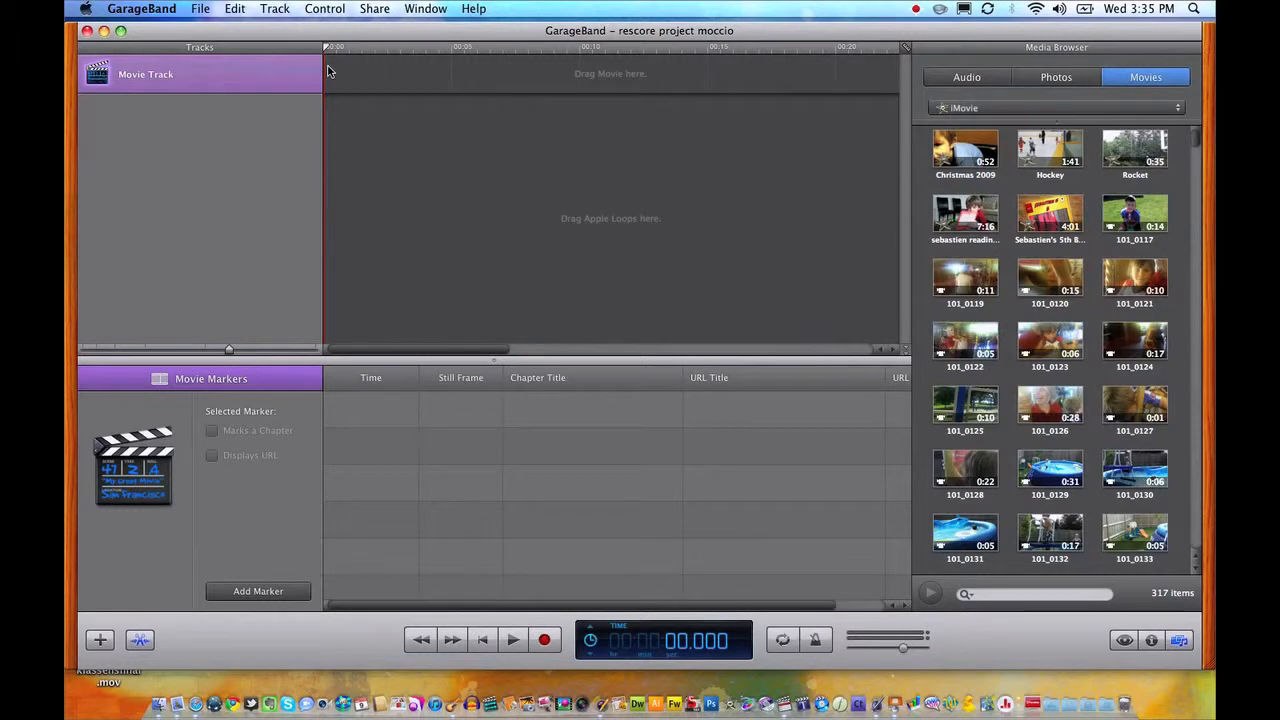
{"action": "key", "text": "F11"}
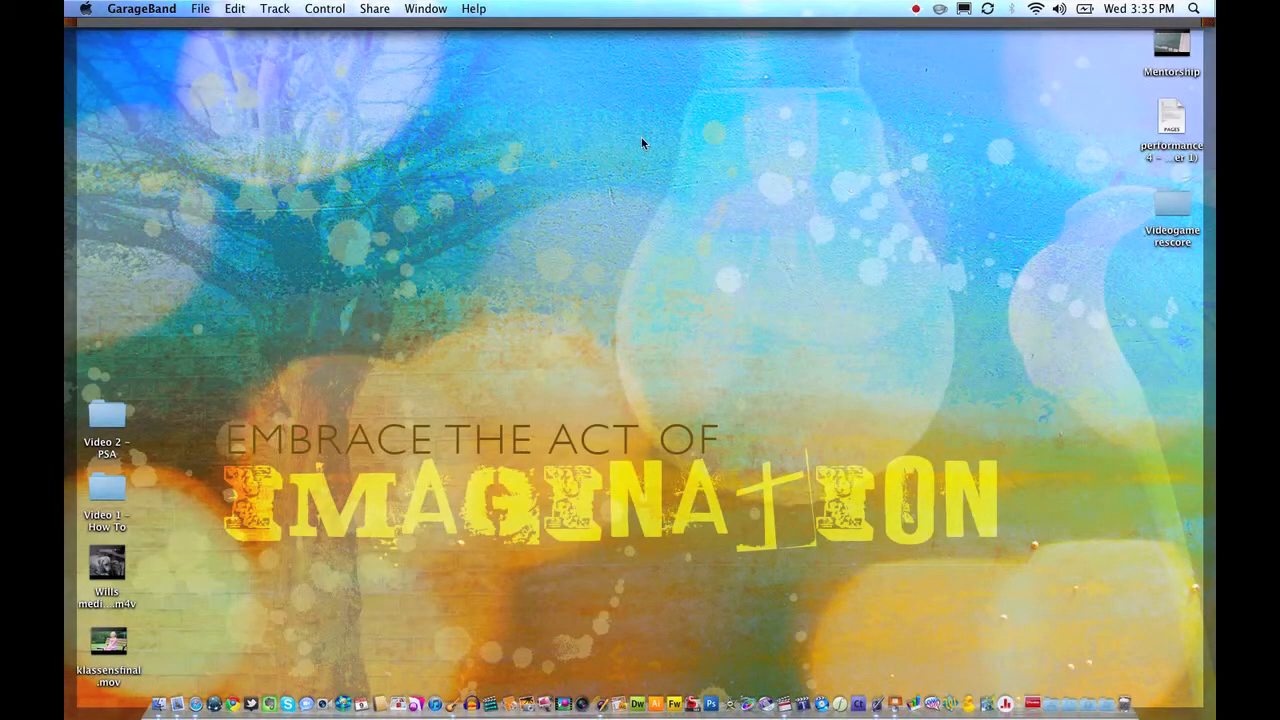
{"action": "double_click", "coordinate": [1170, 200]}
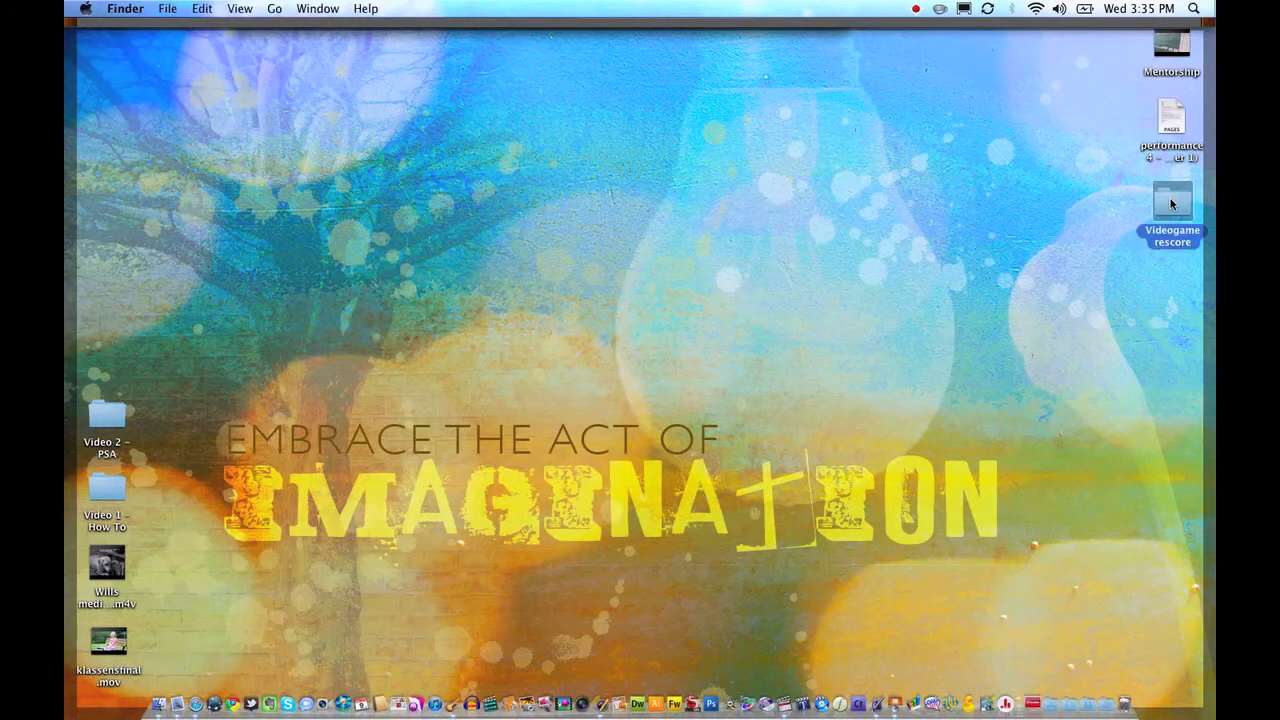
{"action": "left_click_drag", "start_coordinate": [723, 211], "coordinate": [759, 264]}
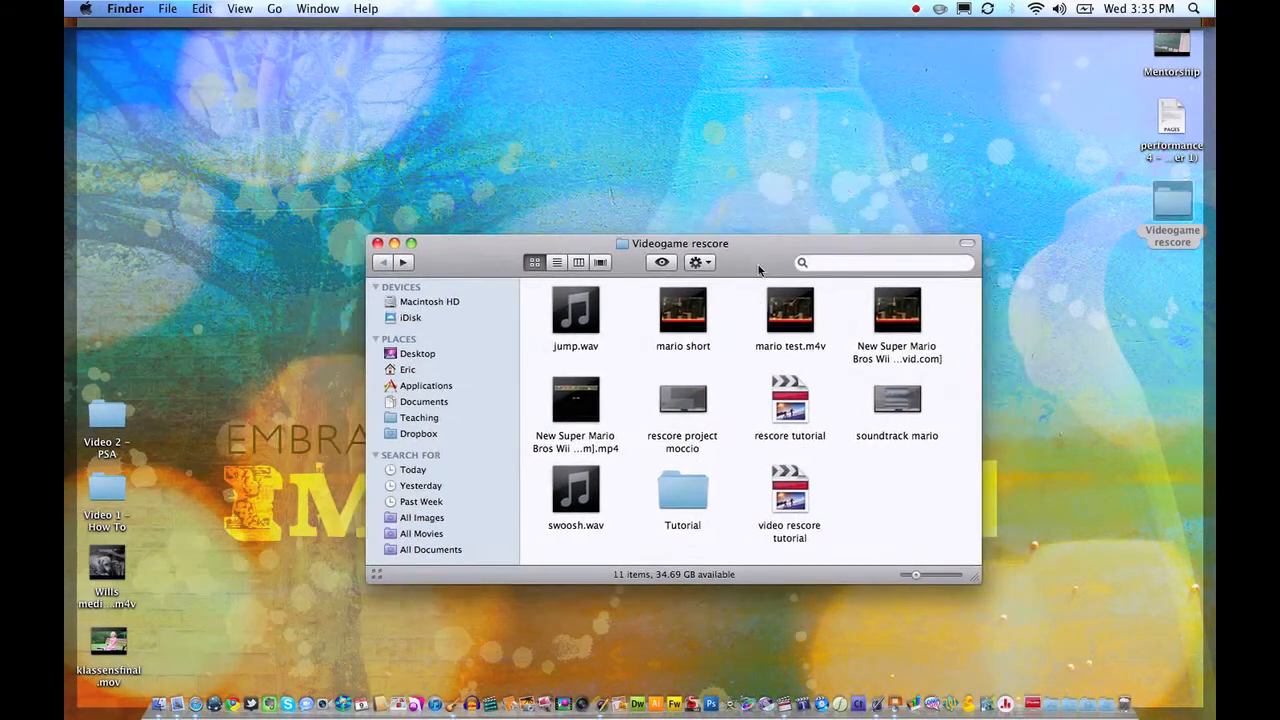
{"action": "left_click_drag", "start_coordinate": [685, 315], "coordinate": [340, 82]}
{"action": "key", "text": "F11"}
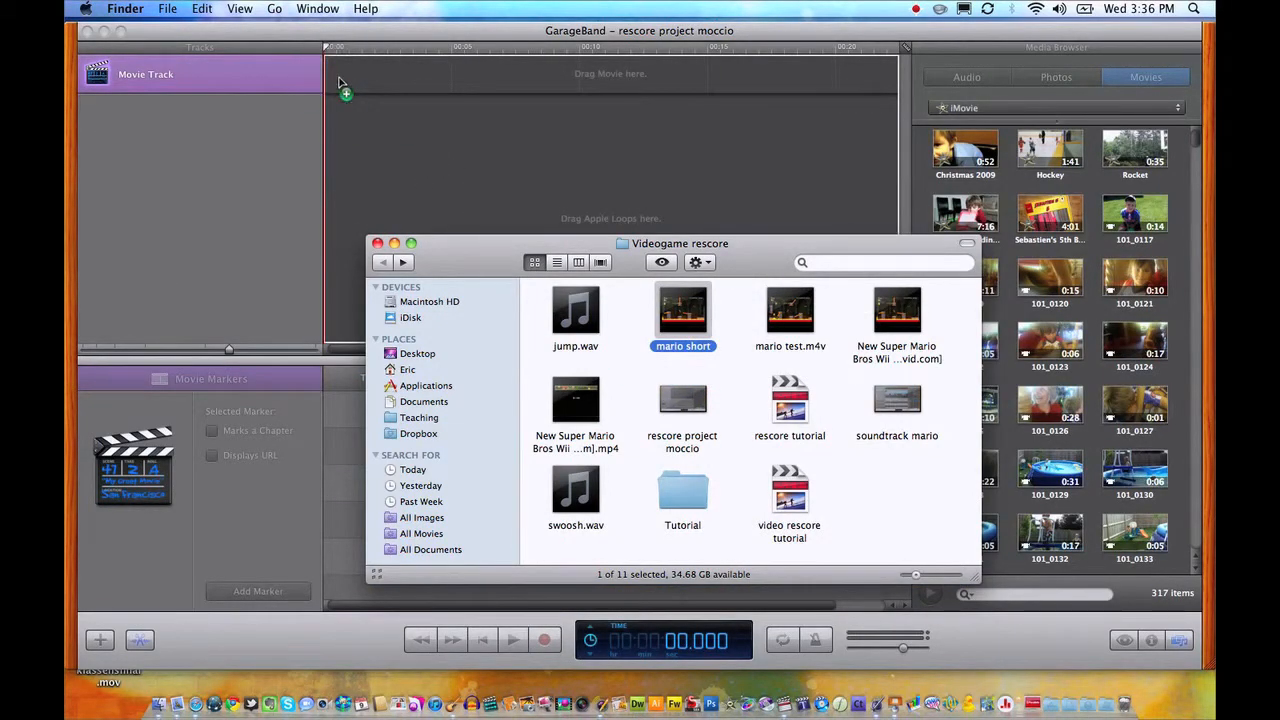
{"action": "left_click", "coordinate": [449, 215]}
{"action": "left_click_drag", "start_coordinate": [449, 213], "coordinate": [449, 220]}
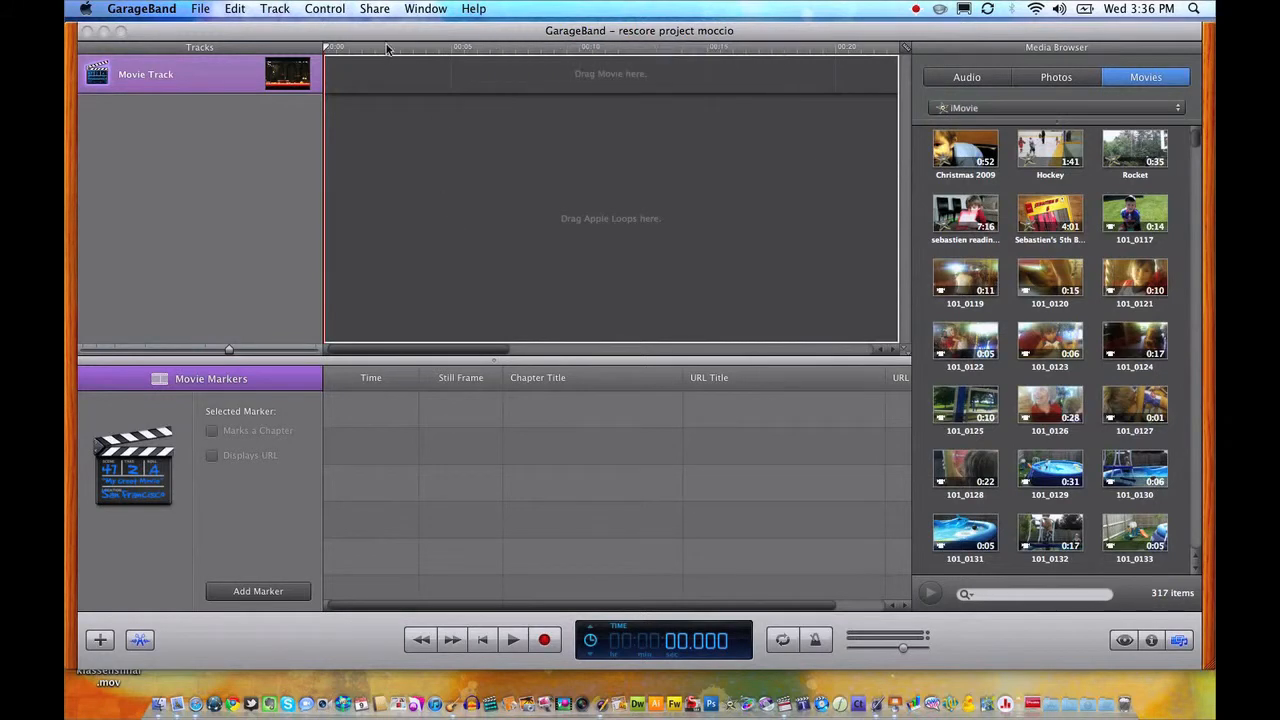
{"action": "left_click", "coordinate": [569, 47]}
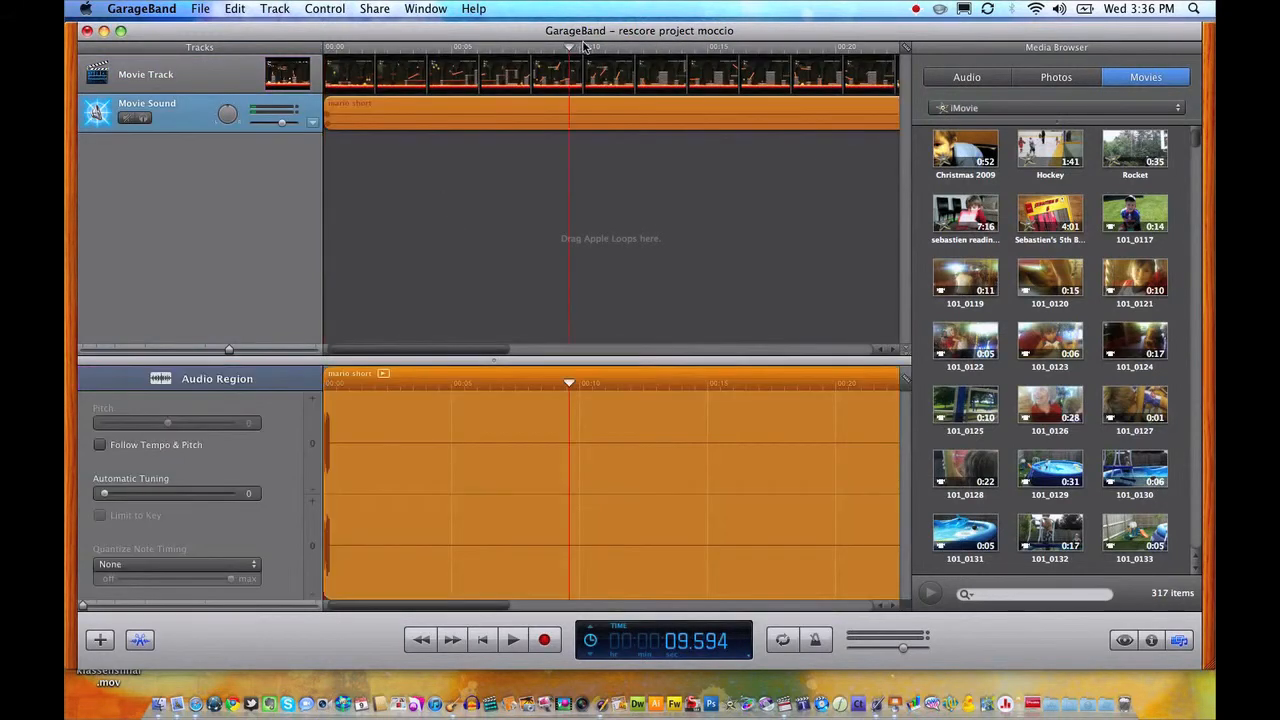
{"action": "left_click_drag", "start_coordinate": [570, 47], "coordinate": [320, 50]}
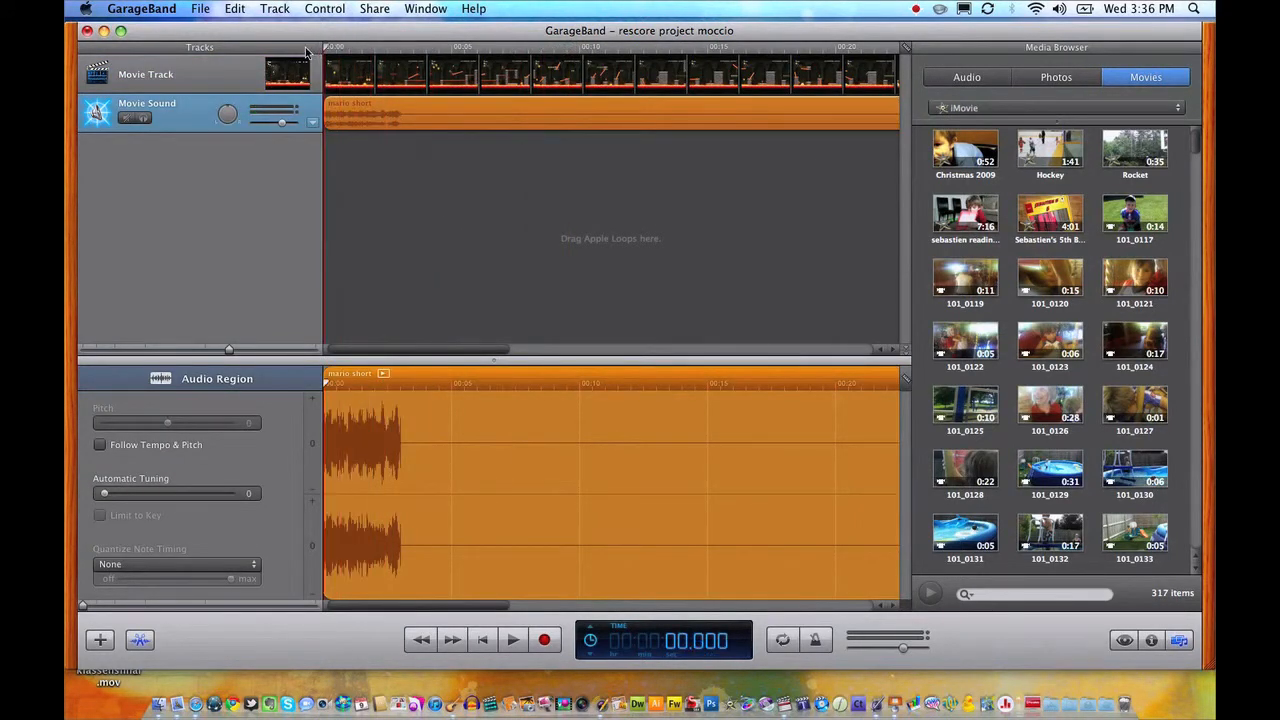
Mute the Movie Sound track.
{"action": "left_click", "coordinate": [140, 82]}
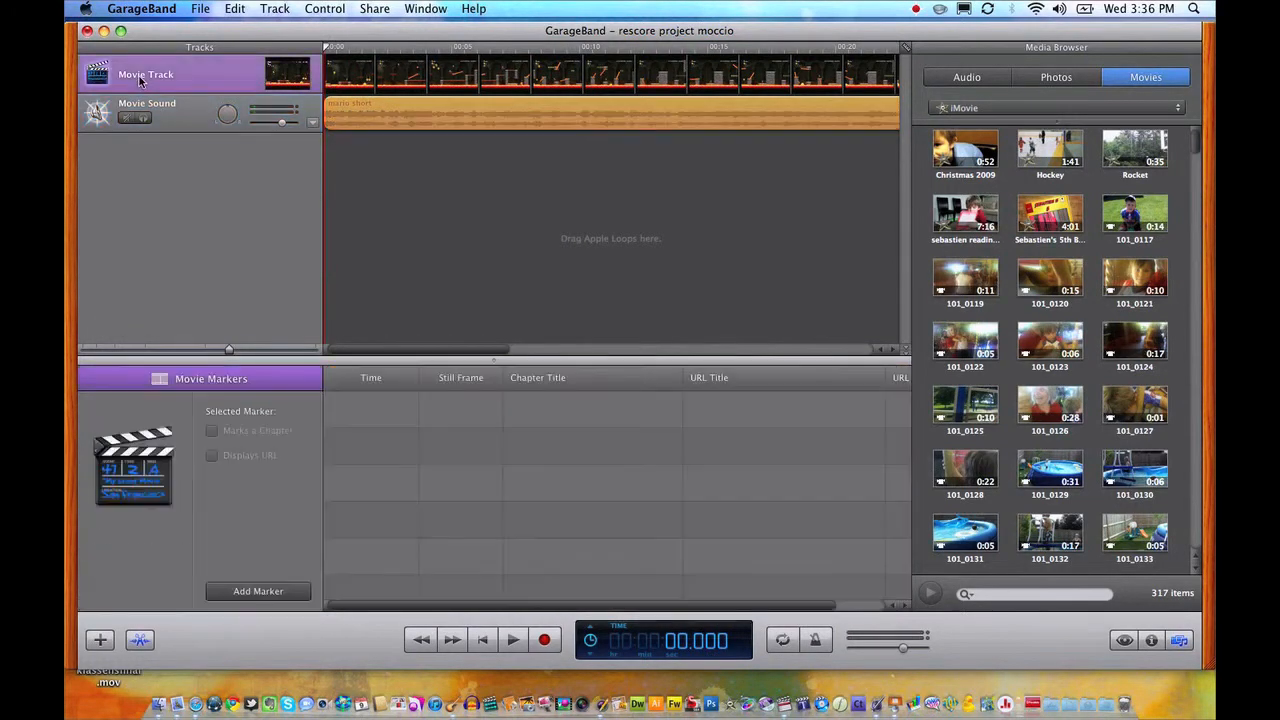
{"action": "left_click", "coordinate": [195, 120]}
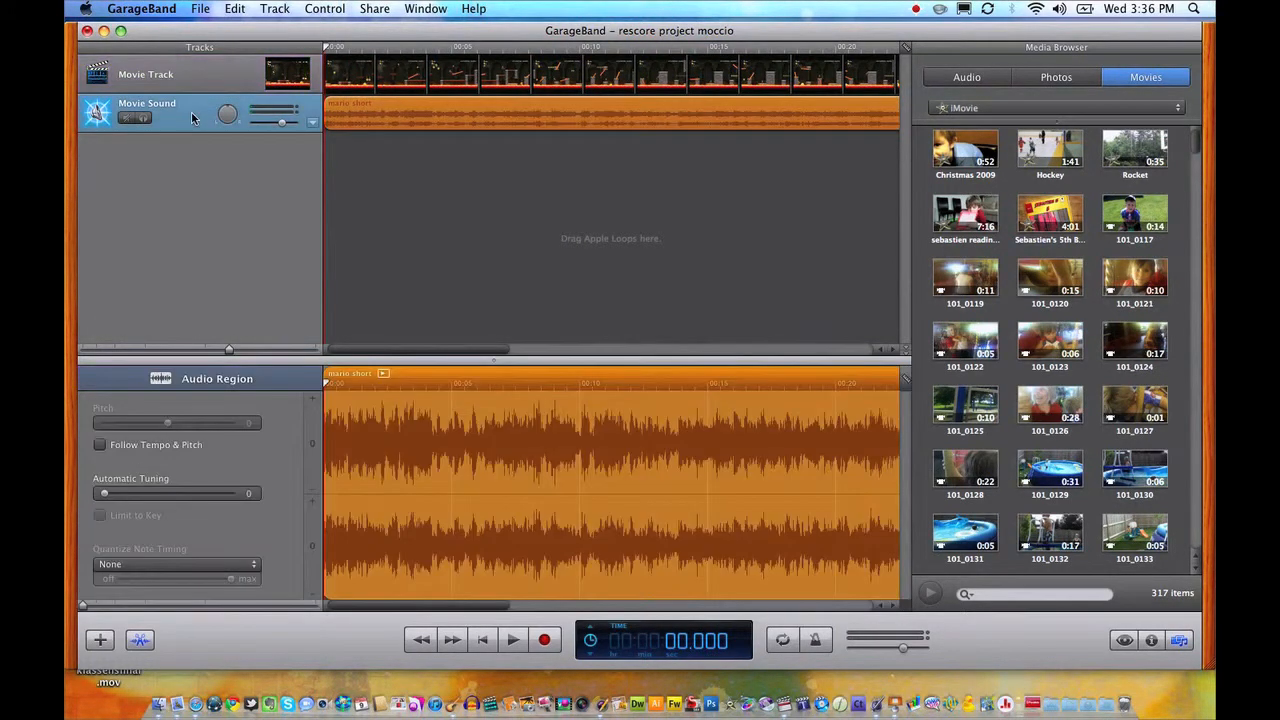
{"action": "left_click", "coordinate": [127, 119]}
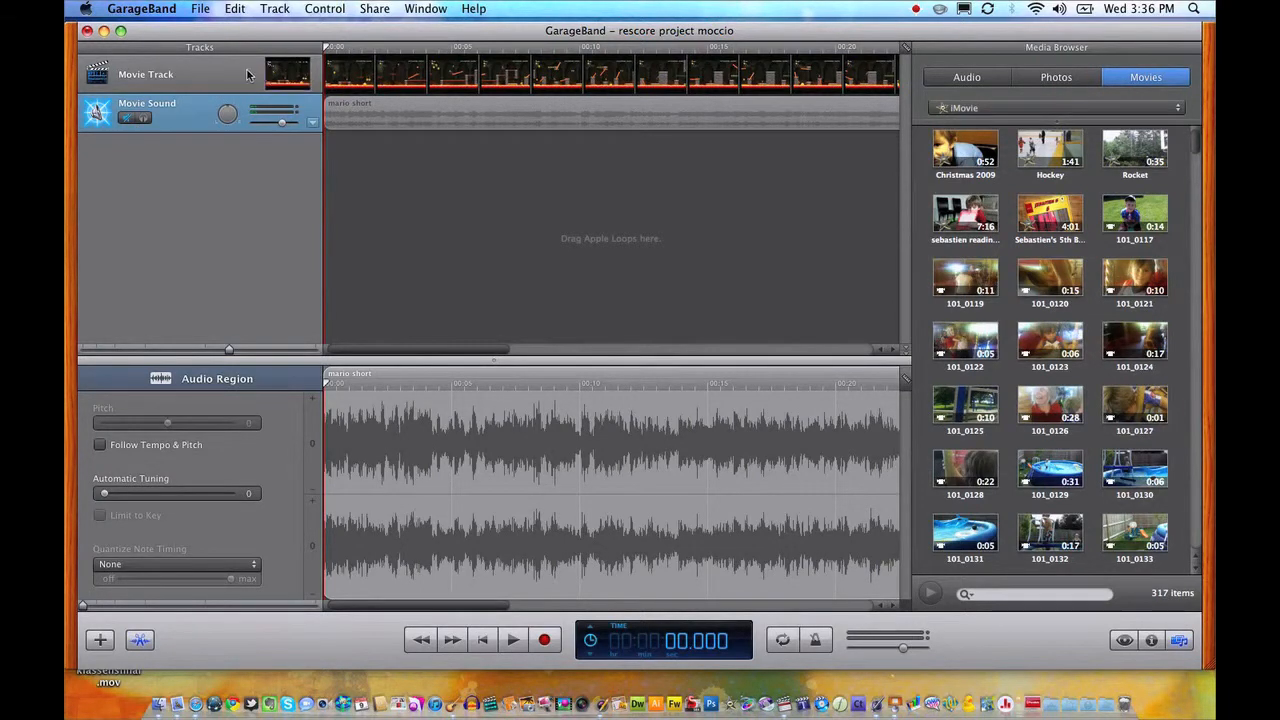
Open the Movie Track's preview in a floating window and play the movie from the beginning.
{"action": "left_click", "coordinate": [287, 79]}
{"action": "left_click_drag", "start_coordinate": [287, 79], "coordinate": [436, 238]}
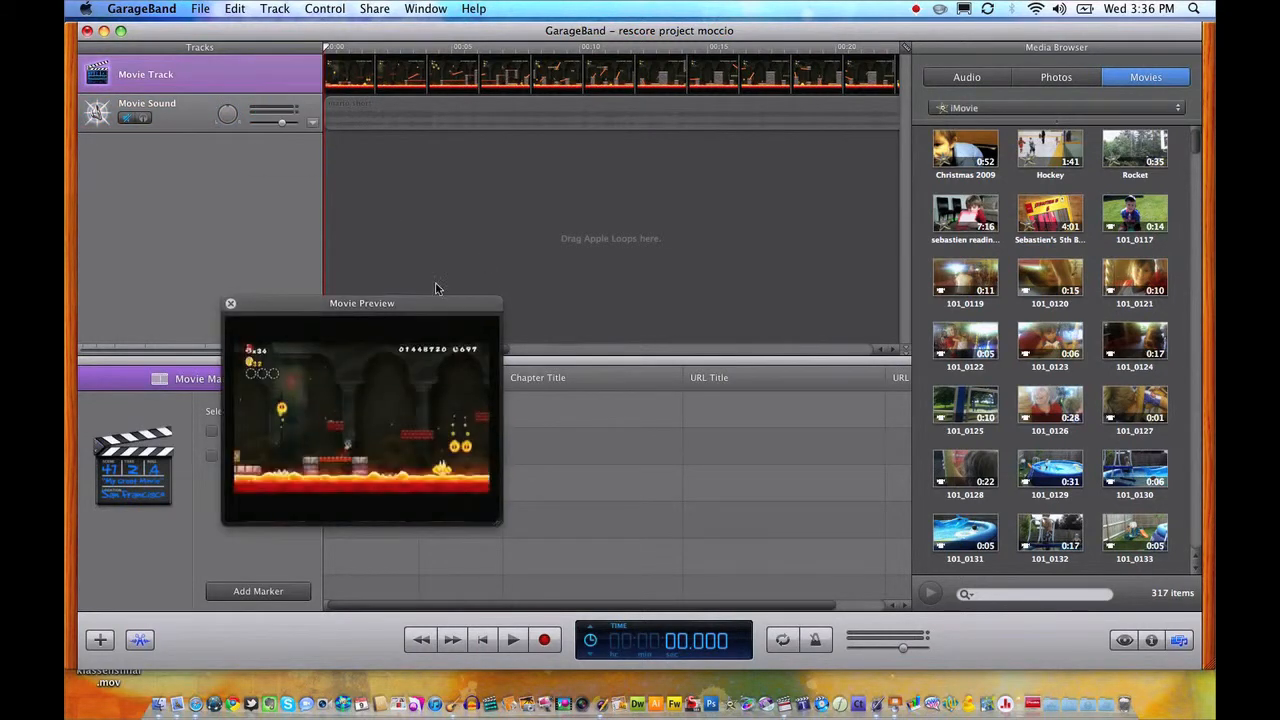
{"action": "key", "text": "space"}
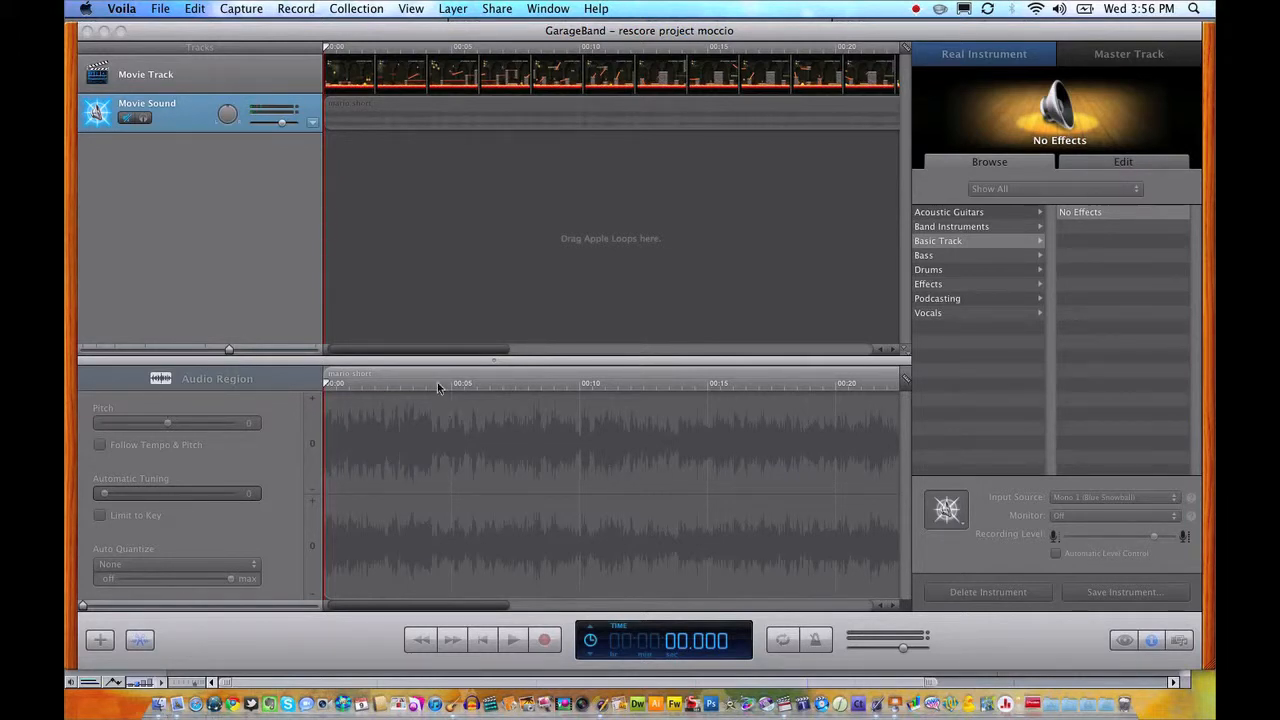
{"action": "left_click", "coordinate": [193, 64]}
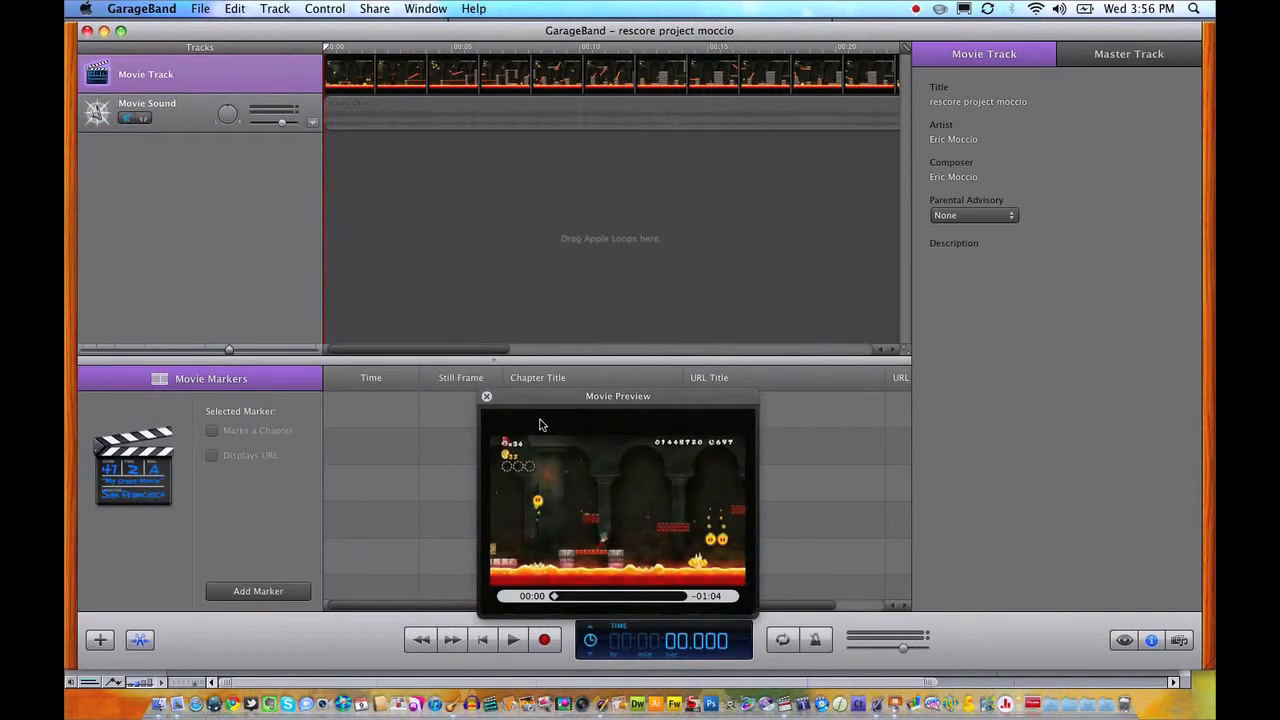
{"action": "key", "text": "space"}
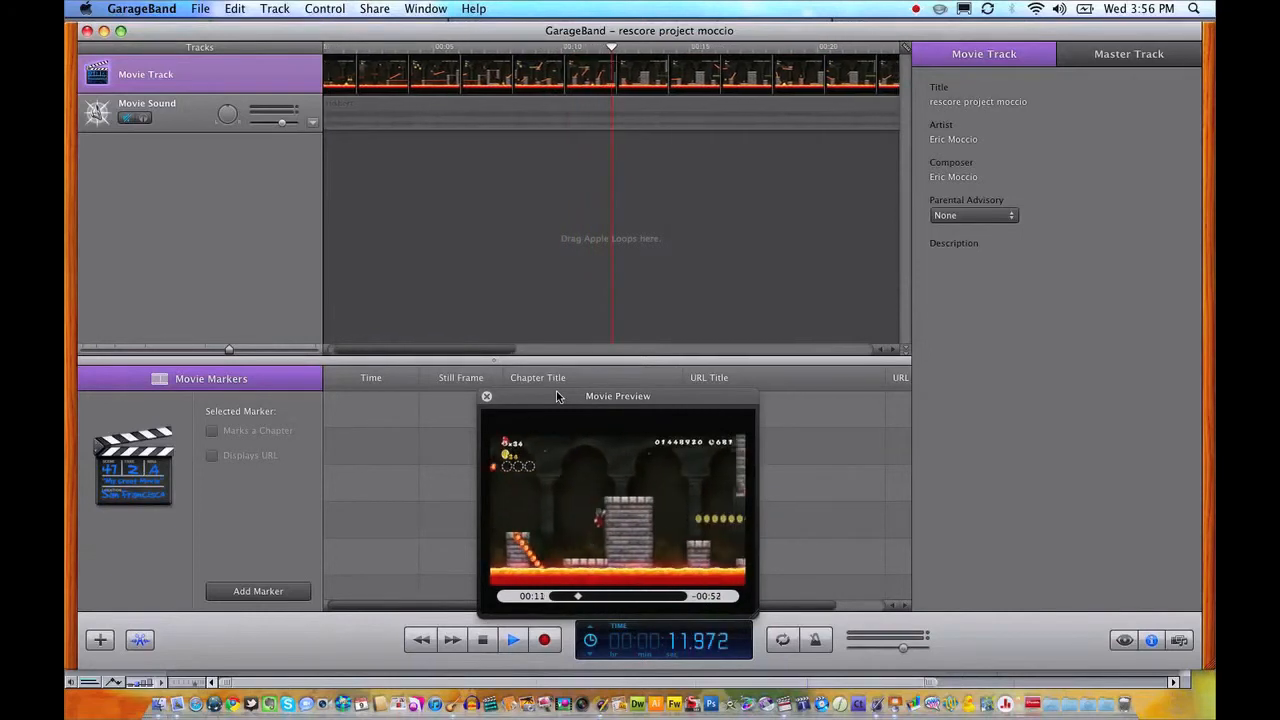
Stop playback, return the playhead to the start, and hide the Movie Markers editor to free up room in the timeline.
{"action": "key", "text": "space"}
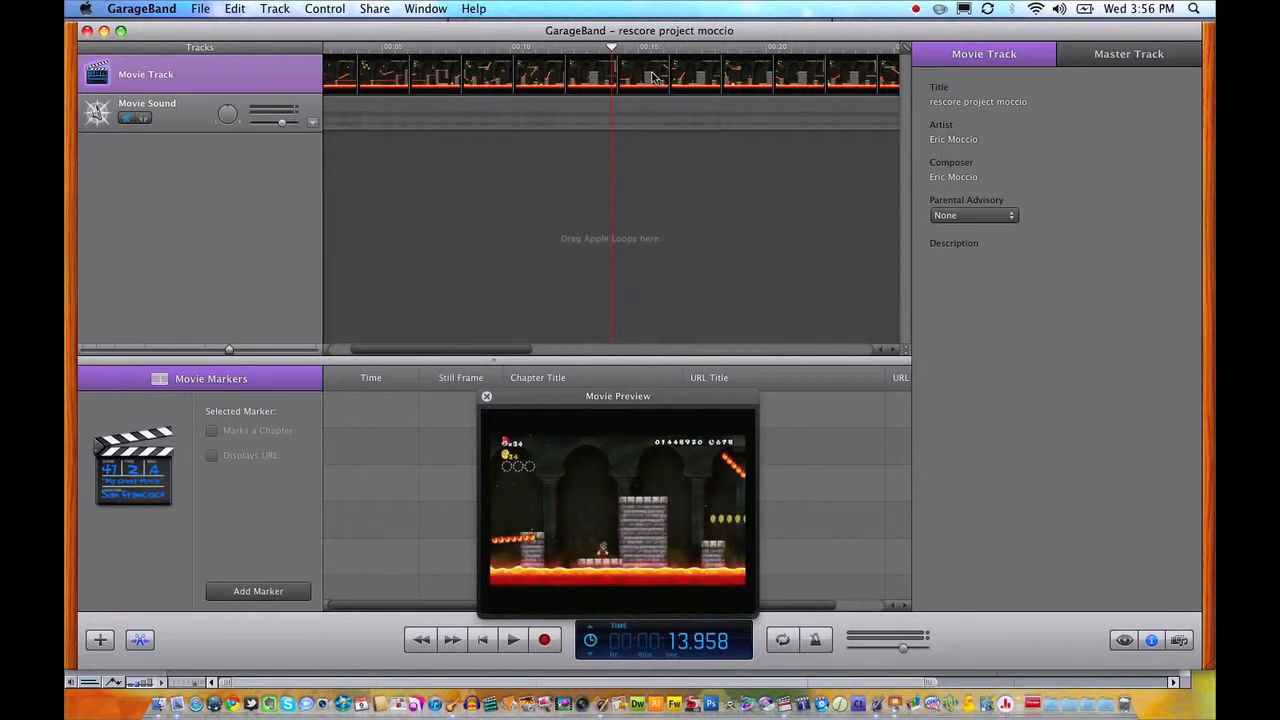
{"action": "left_click_drag", "start_coordinate": [625, 47], "coordinate": [239, 47]}
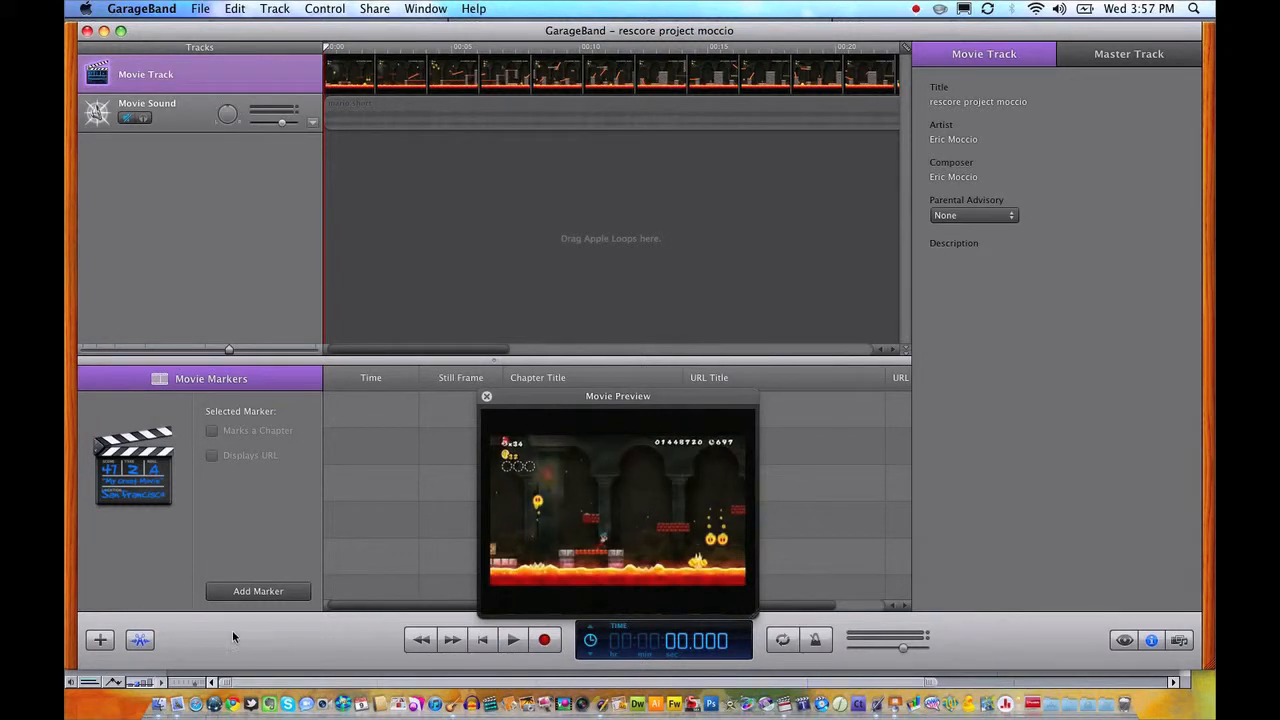
{"action": "left_click", "coordinate": [141, 641]}
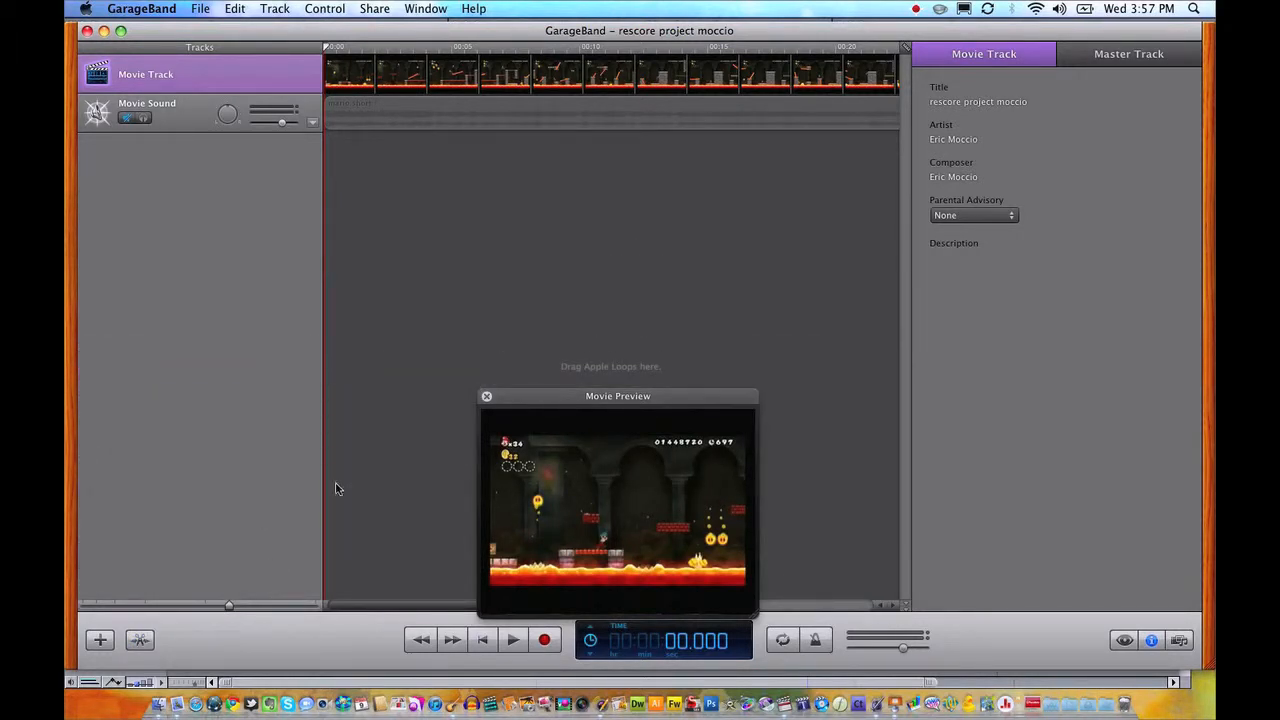
{"action": "left_click_drag", "start_coordinate": [519, 401], "coordinate": [442, 392]}
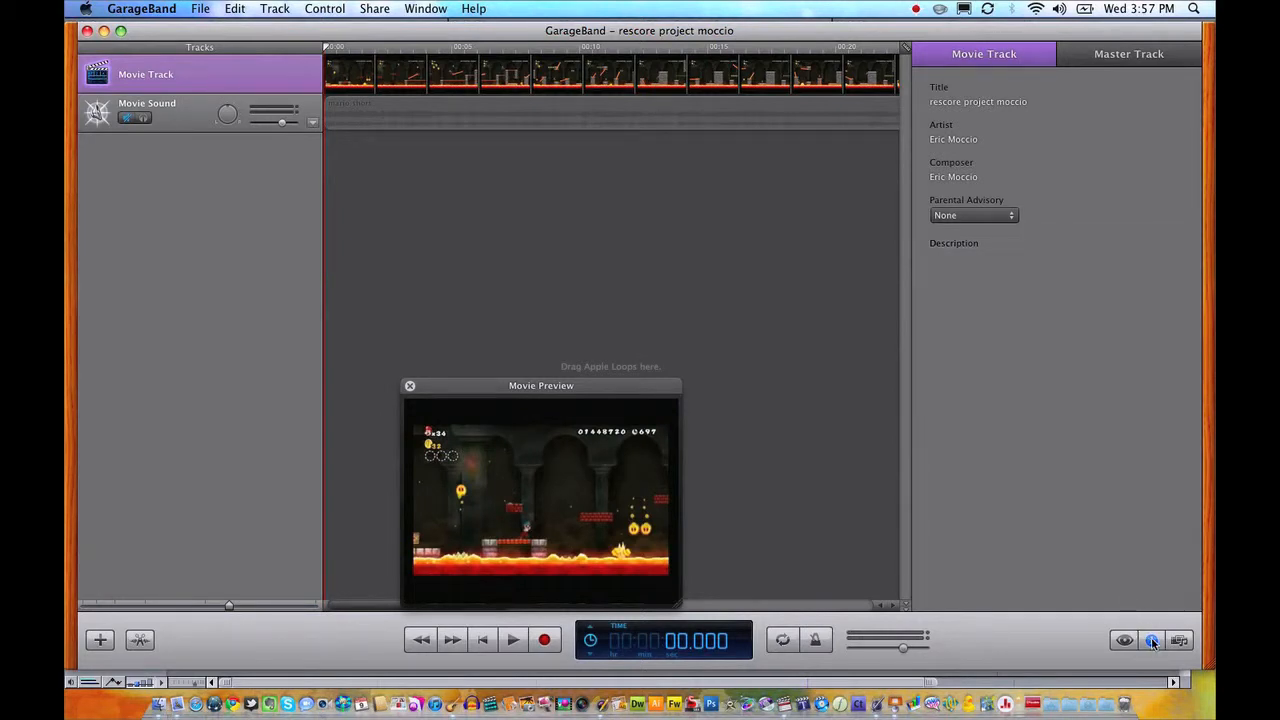
{"action": "left_click", "coordinate": [1157, 647]}
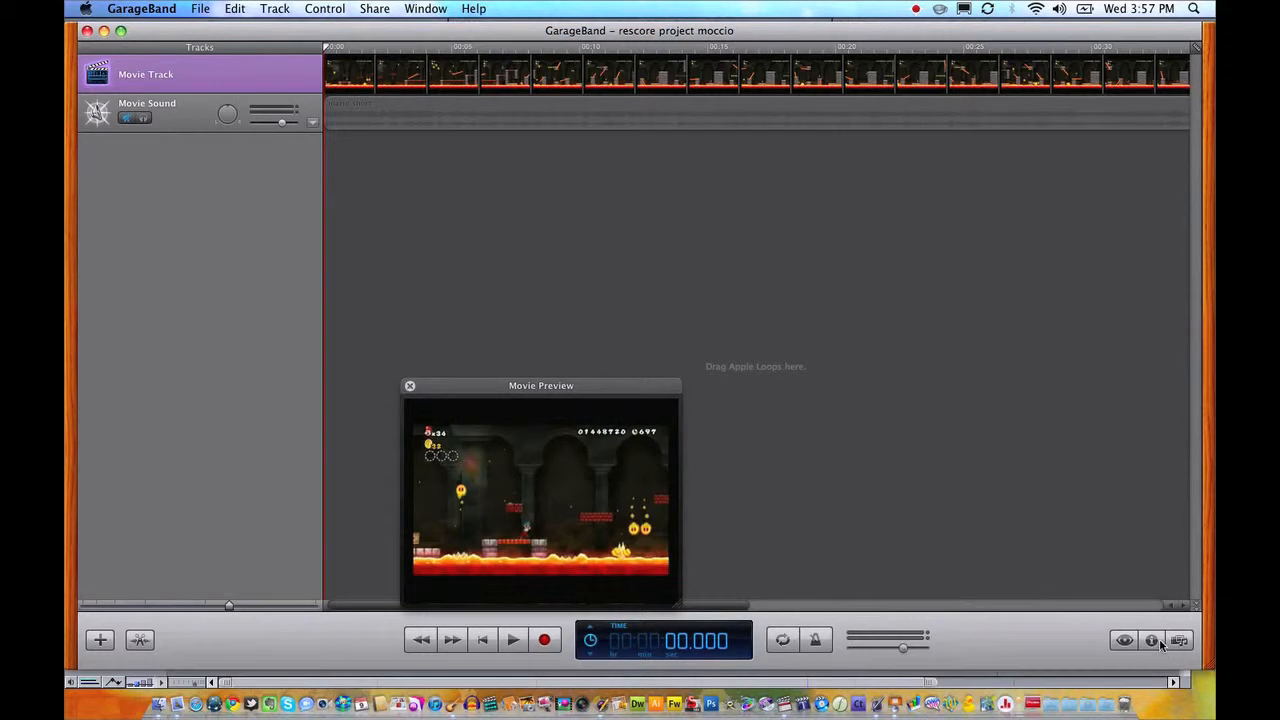
{"action": "left_click", "coordinate": [1155, 640]}
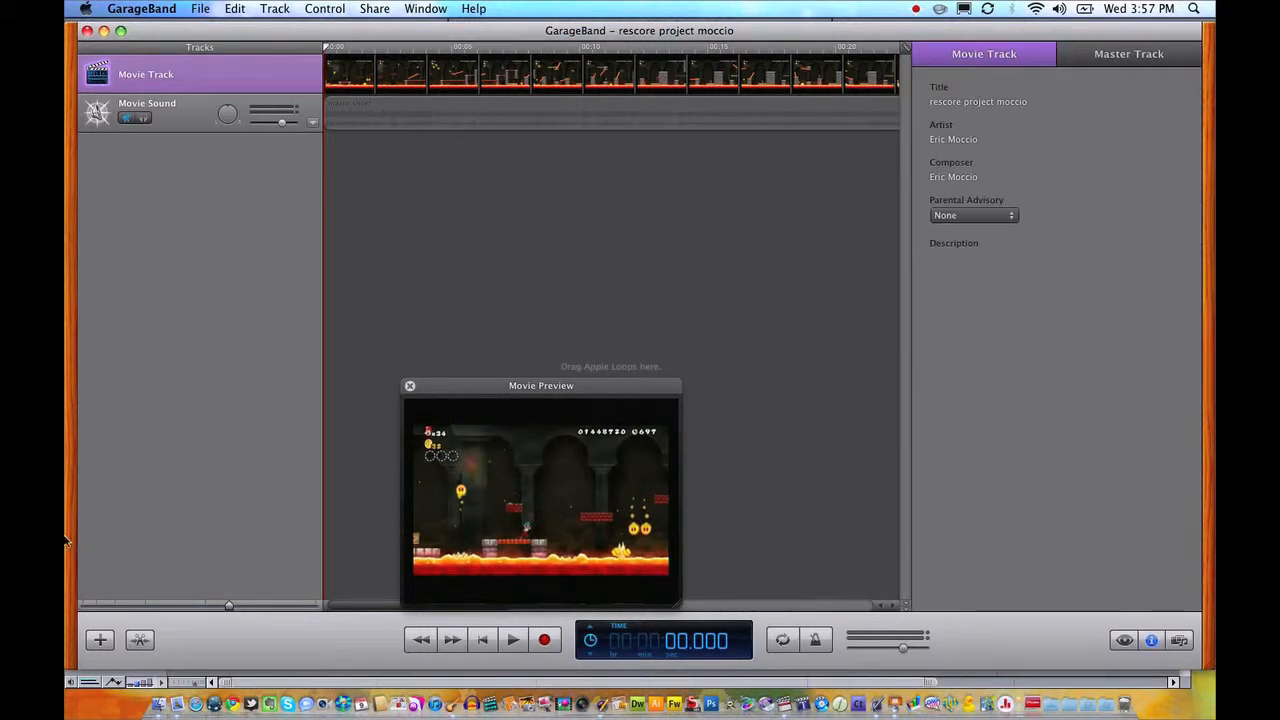
Add a Real Instrument track to the project and move the floating Movie Preview beneath the track headers.
{"action": "left_click", "coordinate": [100, 640]}
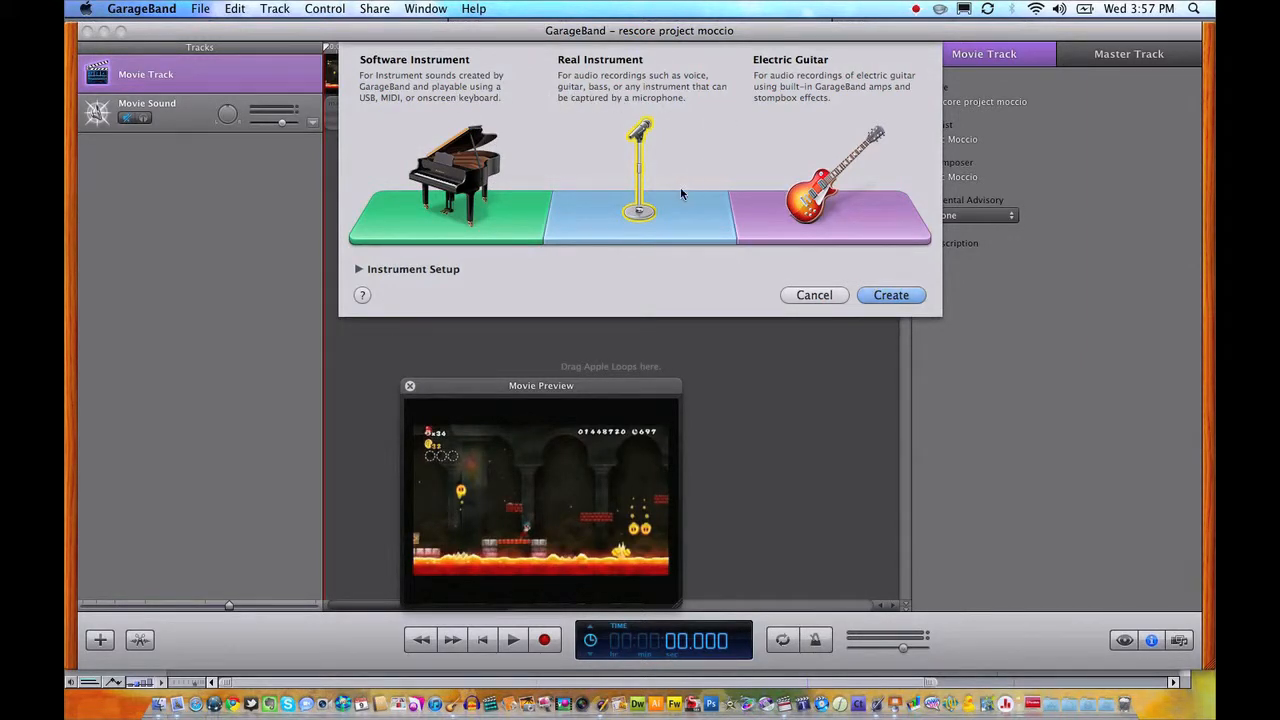
{"action": "double_click", "coordinate": [653, 212]}
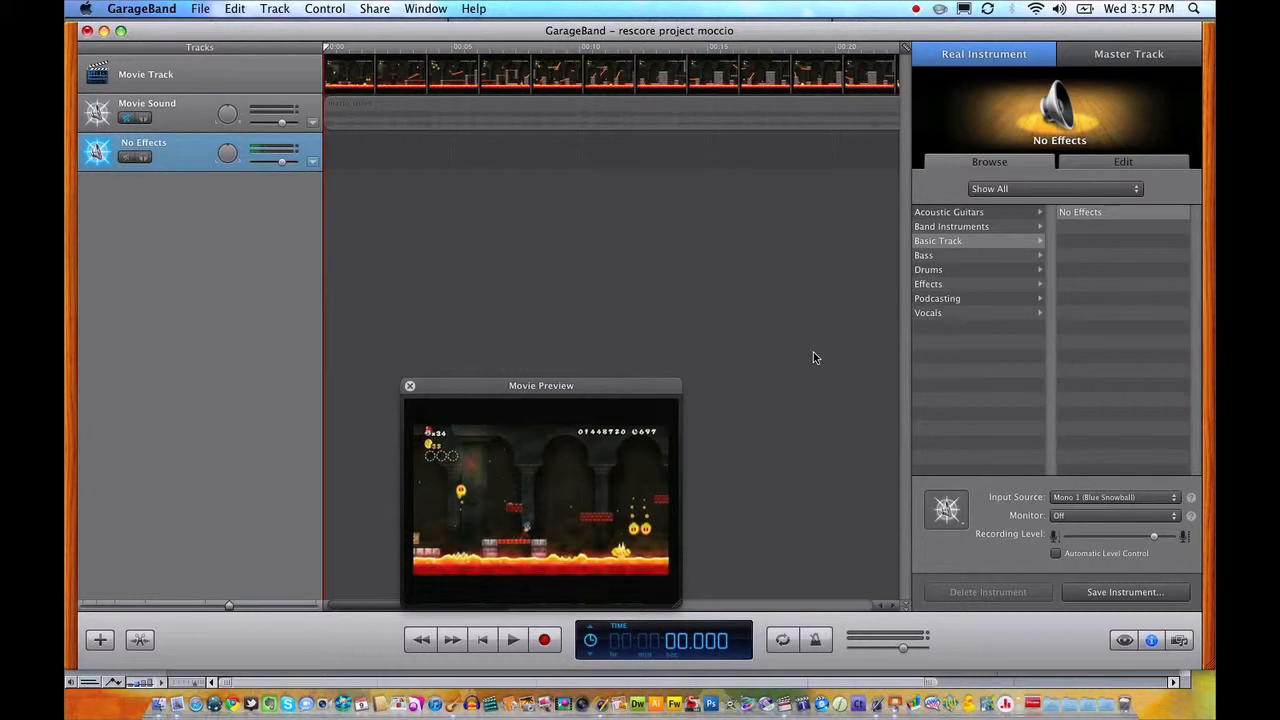
{"action": "mouse_move", "coordinate": [586, 400]}
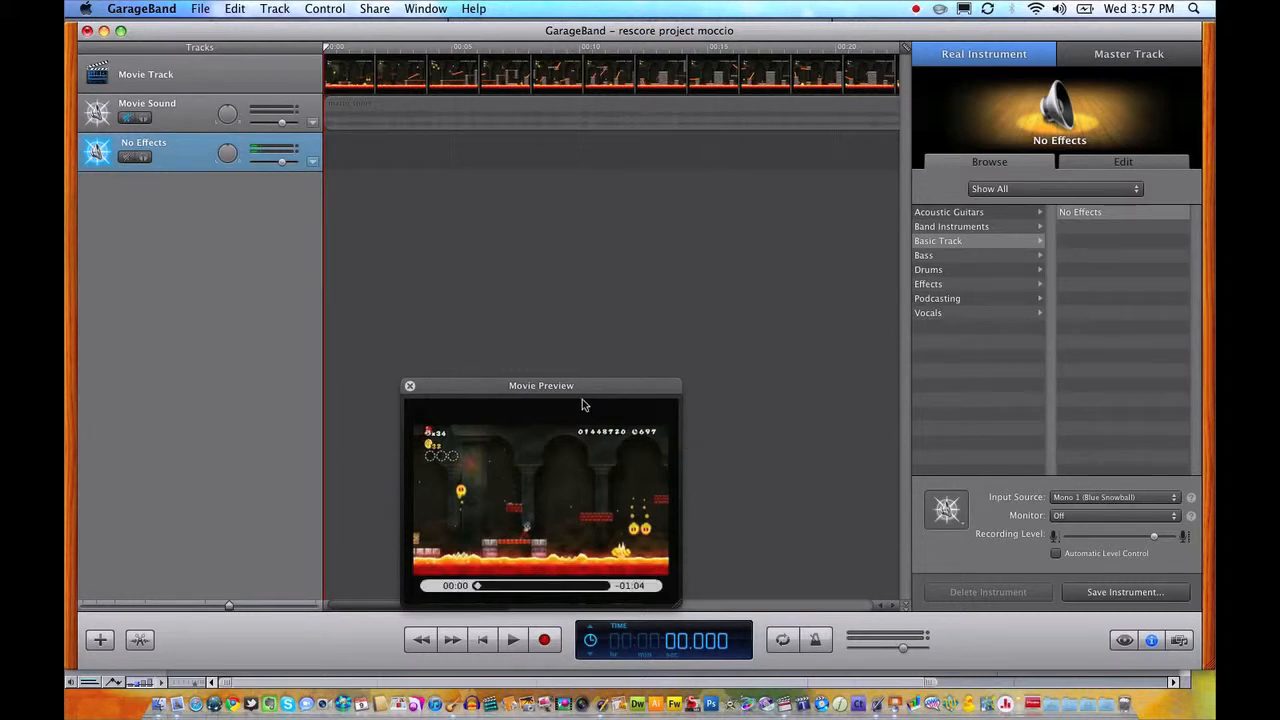
{"action": "left_click_drag", "start_coordinate": [586, 397], "coordinate": [346, 381]}
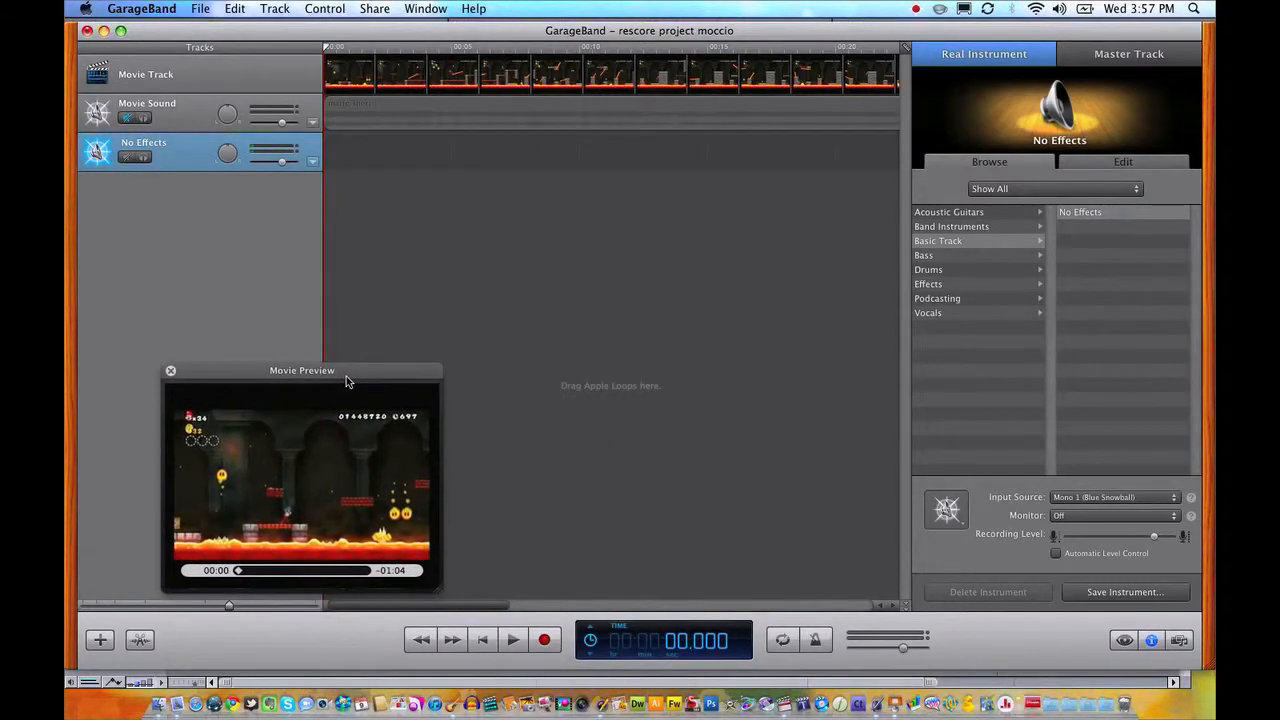
Record a sound effect about 2 seconds long on the No Effects track from the movie's start and play it back.
{"action": "left_click", "coordinate": [544, 640]}
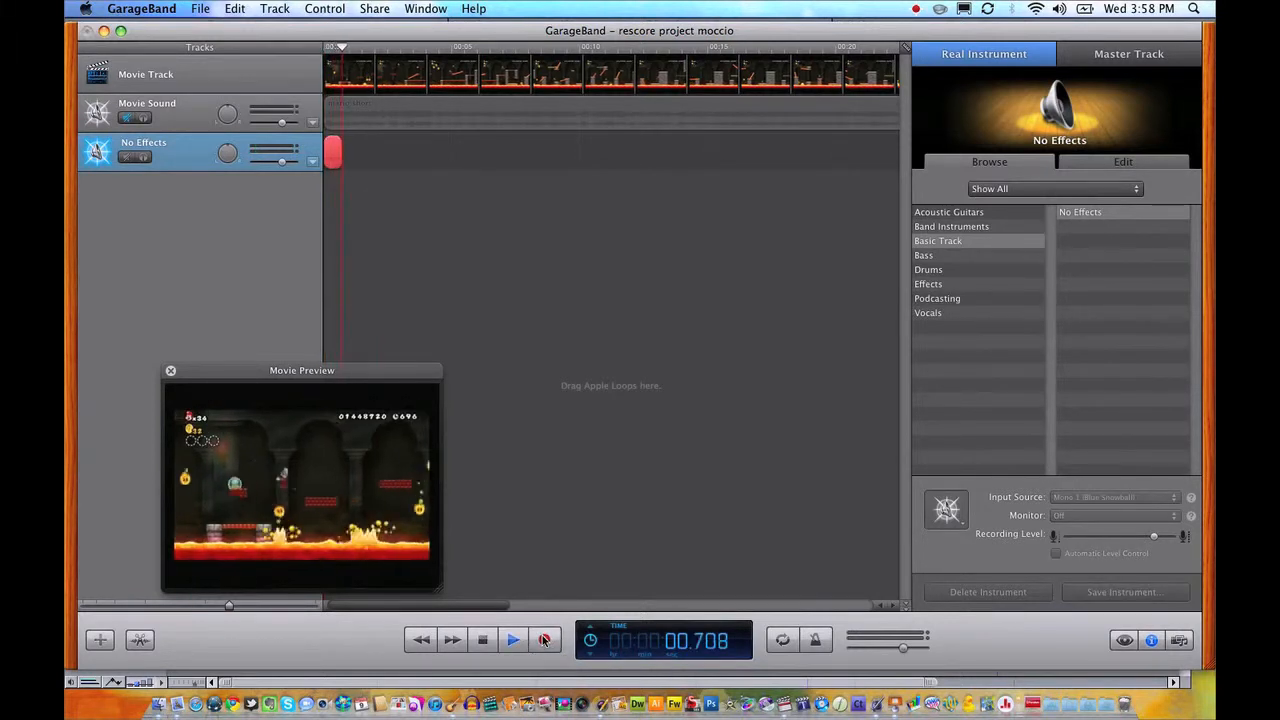
{"action": "left_click", "coordinate": [490, 640]}
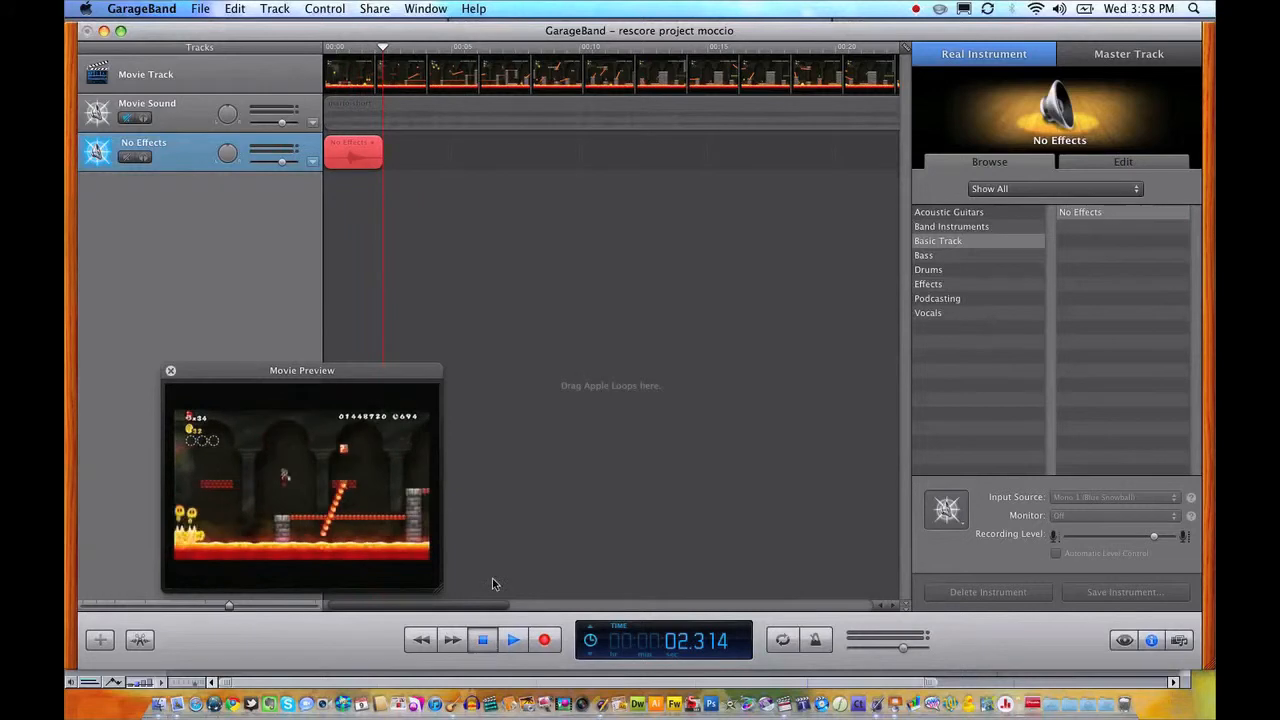
{"action": "left_click_drag", "start_coordinate": [382, 49], "coordinate": [309, 52]}
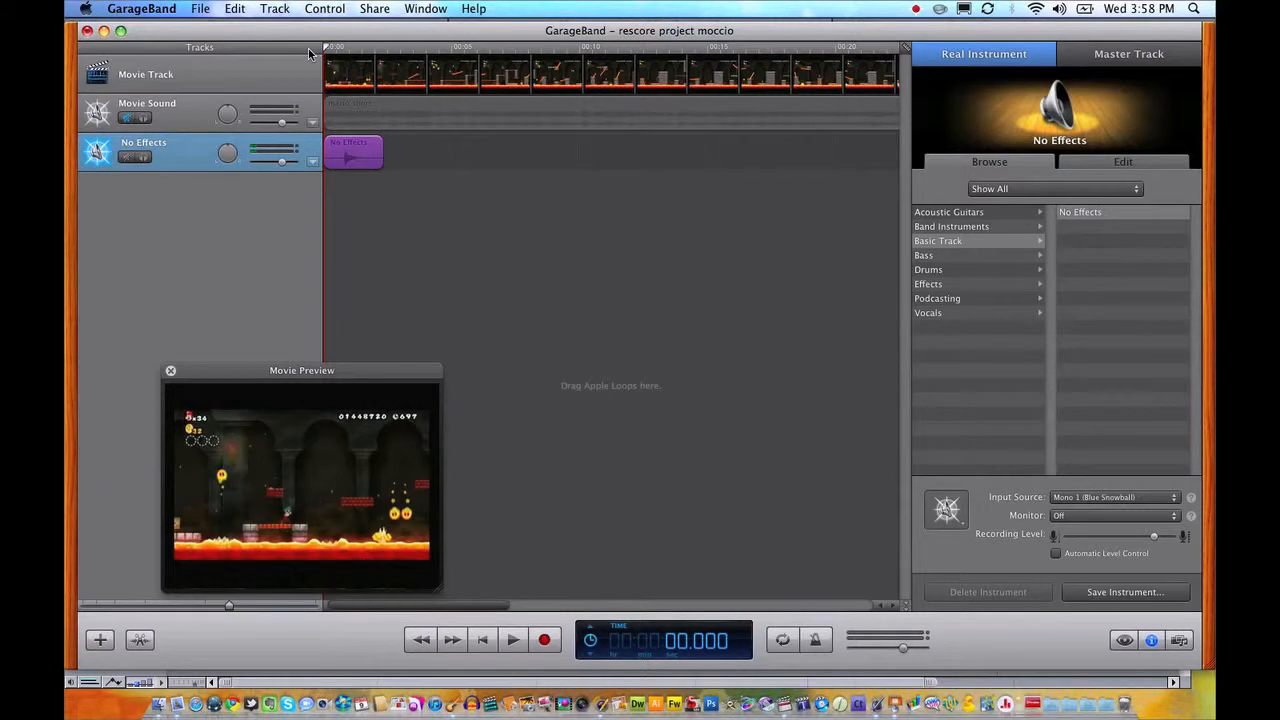
{"action": "key", "text": "space"}
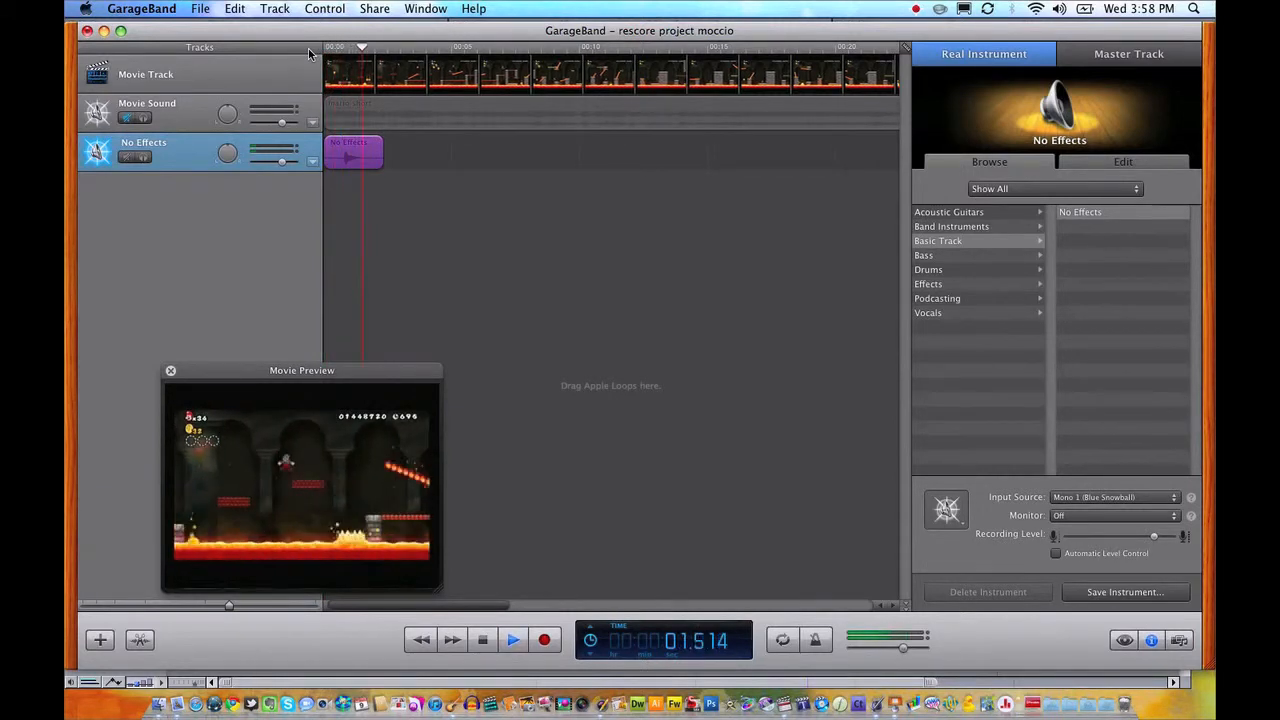
{"action": "key", "text": "space"}
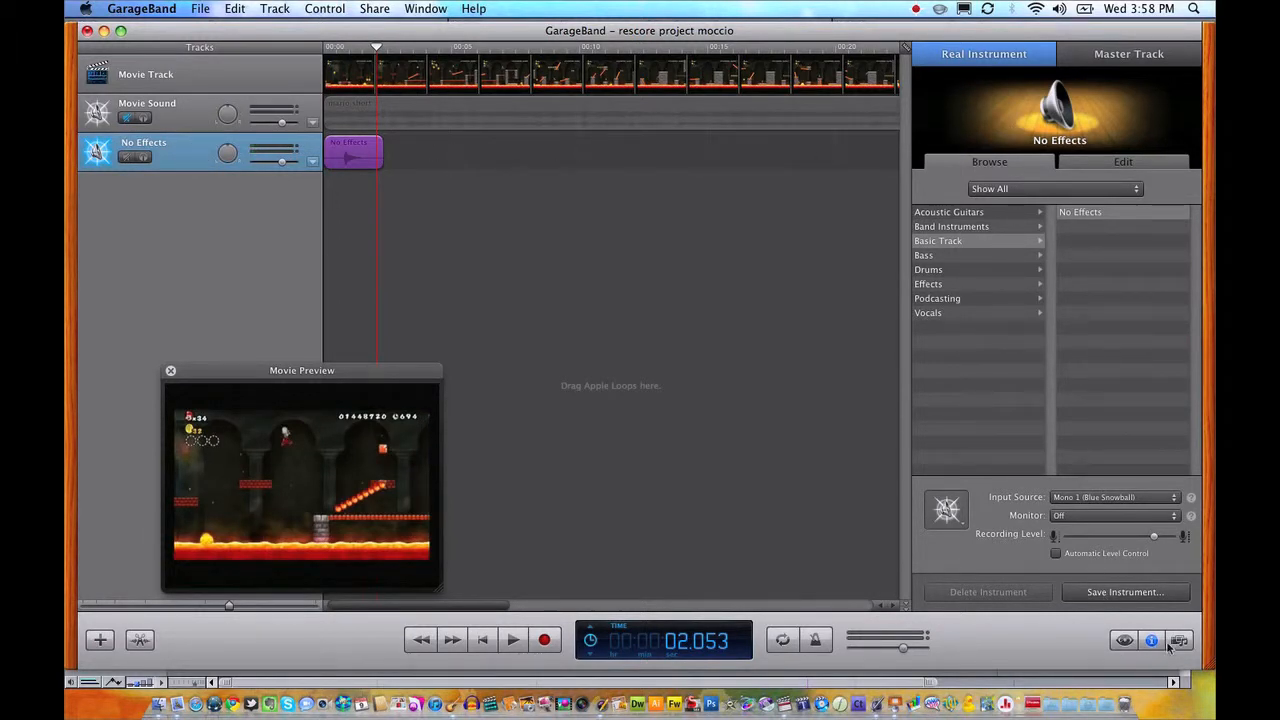
Add the Vocal Transformer effect to the No Effects track and set its preset to Chipmunk.
{"action": "left_click", "coordinate": [1126, 164]}
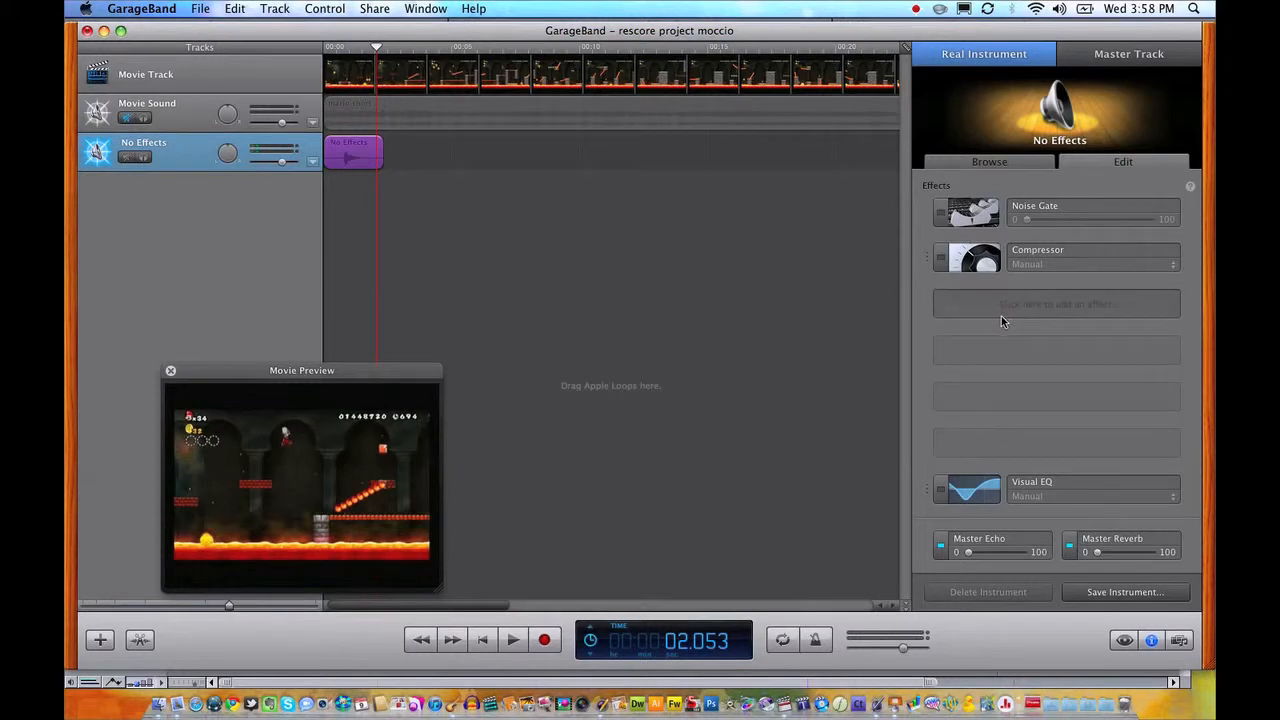
{"action": "left_click", "coordinate": [1023, 298]}
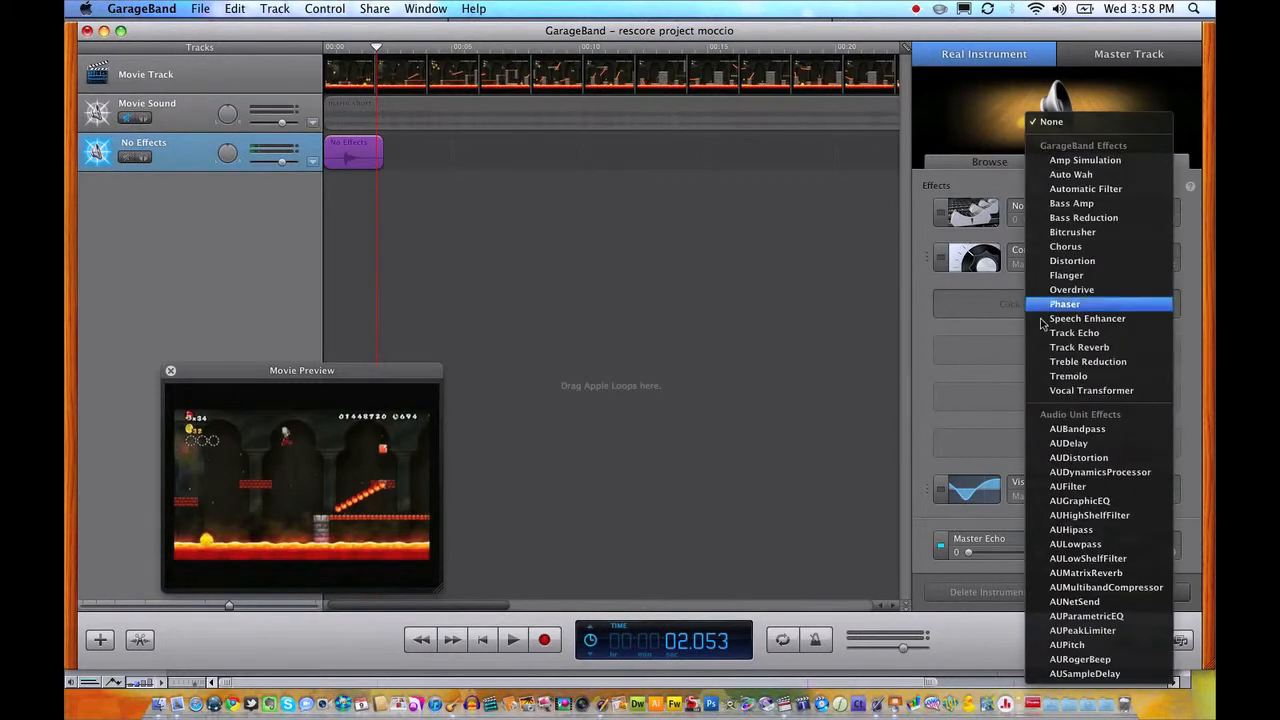
{"action": "left_click", "coordinate": [1080, 390]}
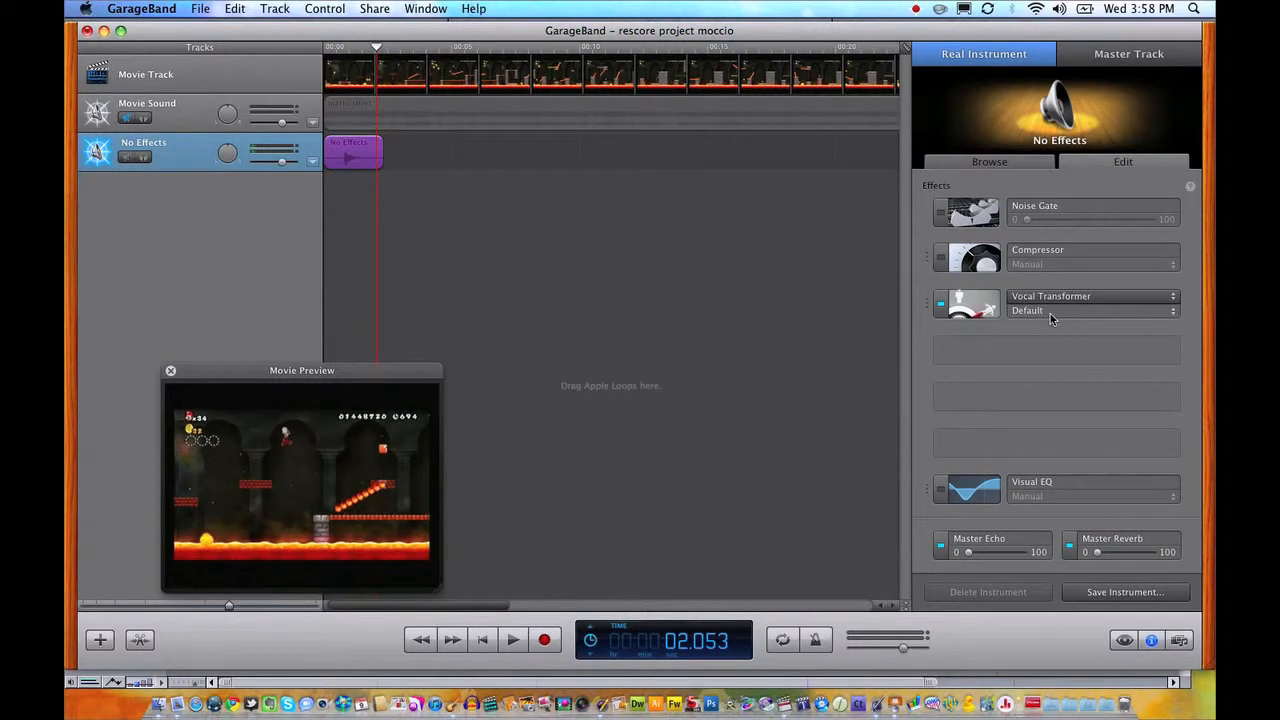
{"action": "mouse_move", "coordinate": [983, 303]}
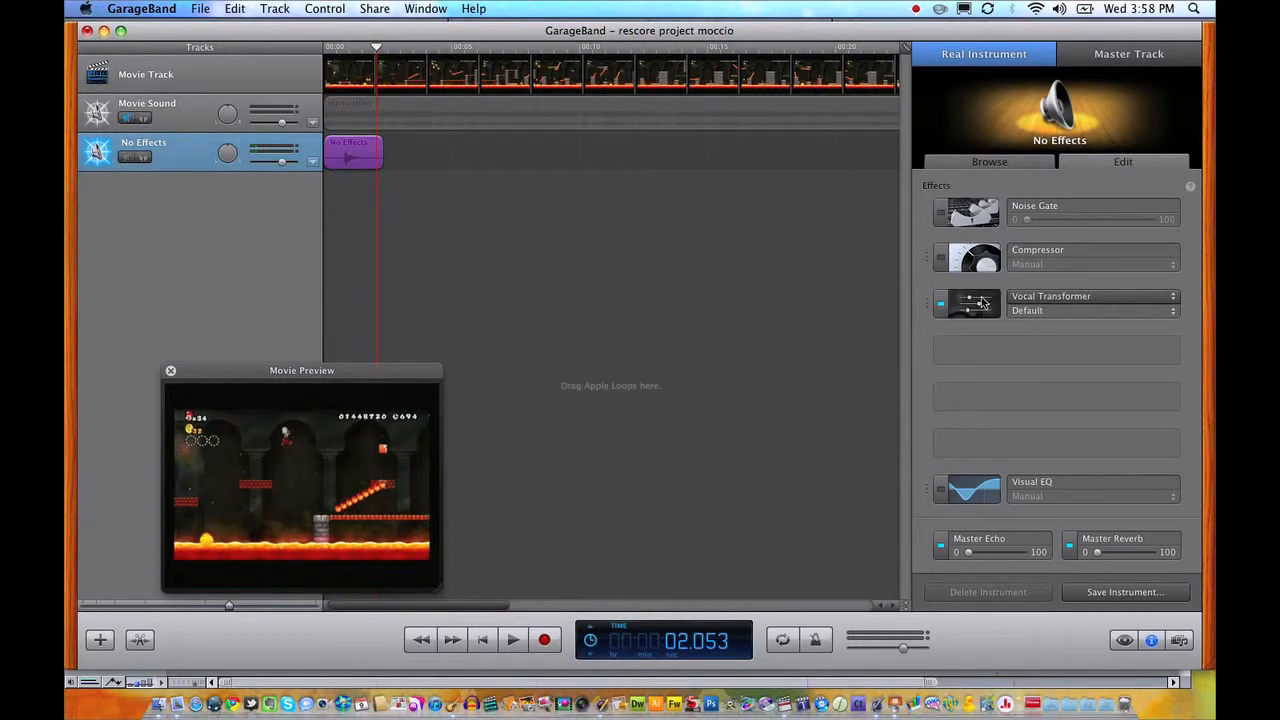
{"action": "left_click", "coordinate": [1029, 316]}
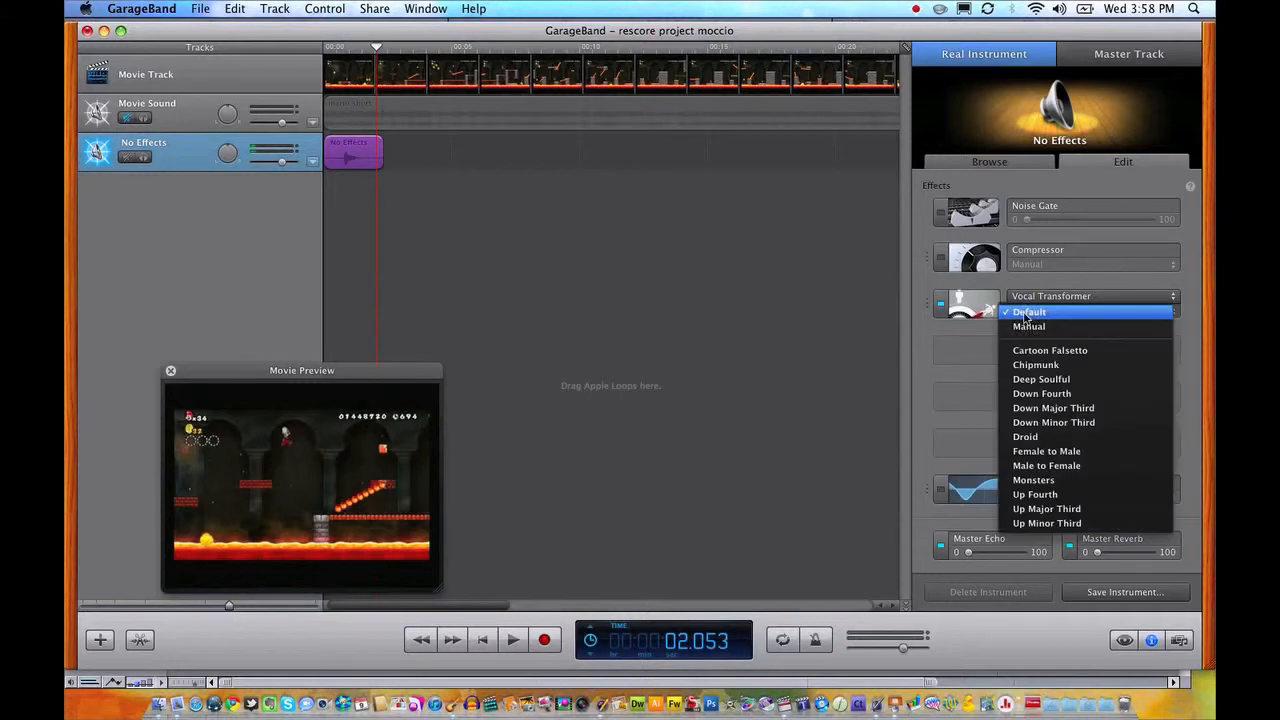
{"action": "left_click", "coordinate": [1050, 366]}
Listen to the recorded region with the Chipmunk effect from the start, then return the playhead to the beginning.
{"action": "left_click_drag", "start_coordinate": [377, 47], "coordinate": [316, 49]}
{"action": "key", "text": "space"}
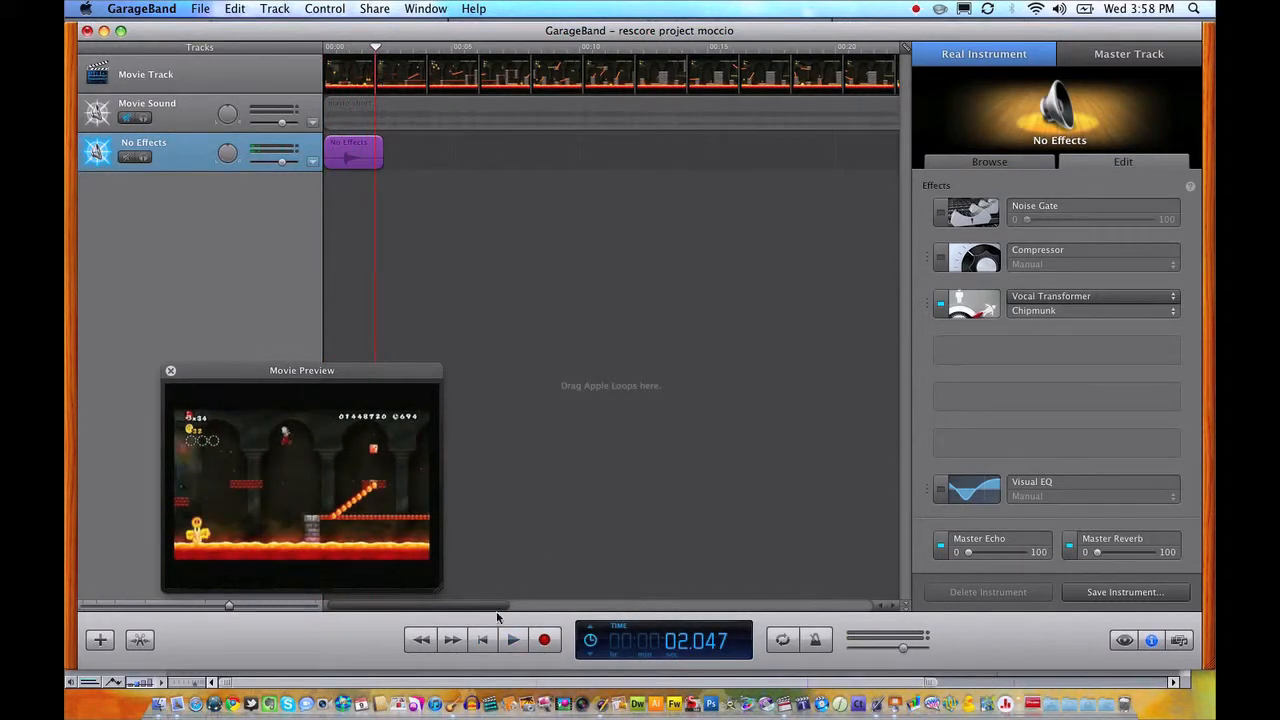
{"action": "left_click", "coordinate": [433, 645]}
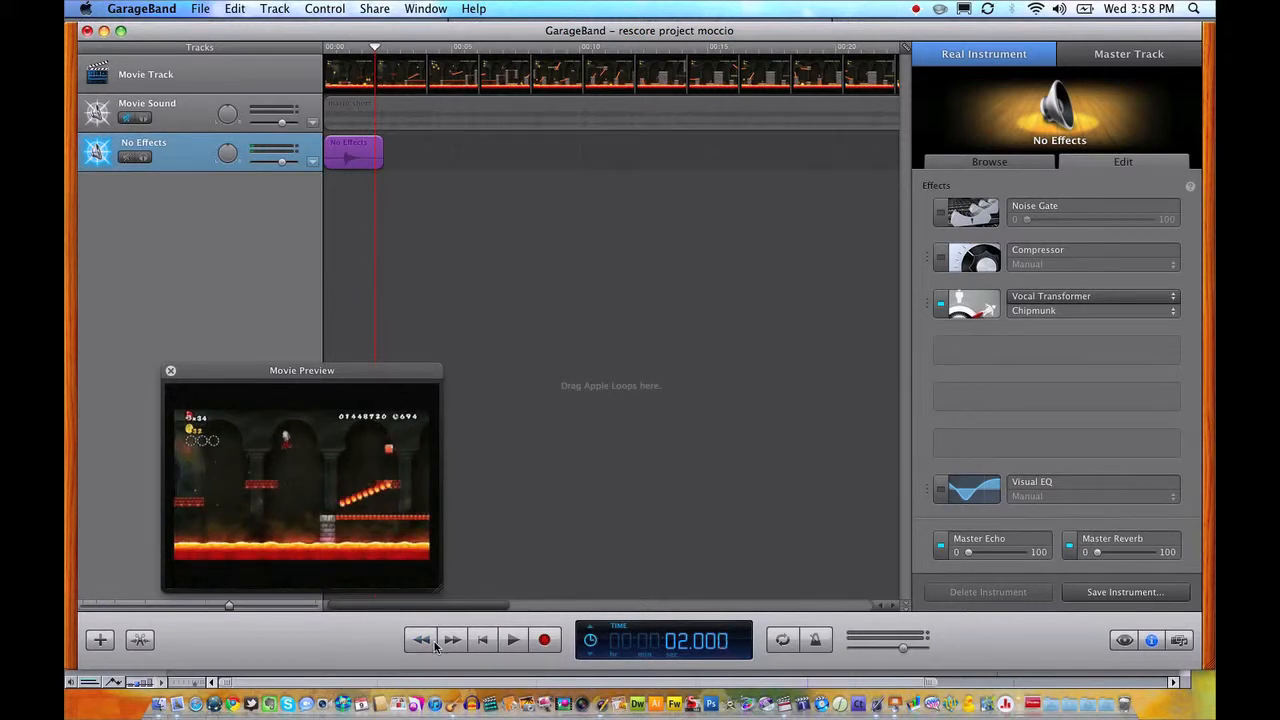
{"action": "left_click", "coordinate": [433, 645]}
{"action": "left_click", "coordinate": [318, 48]}
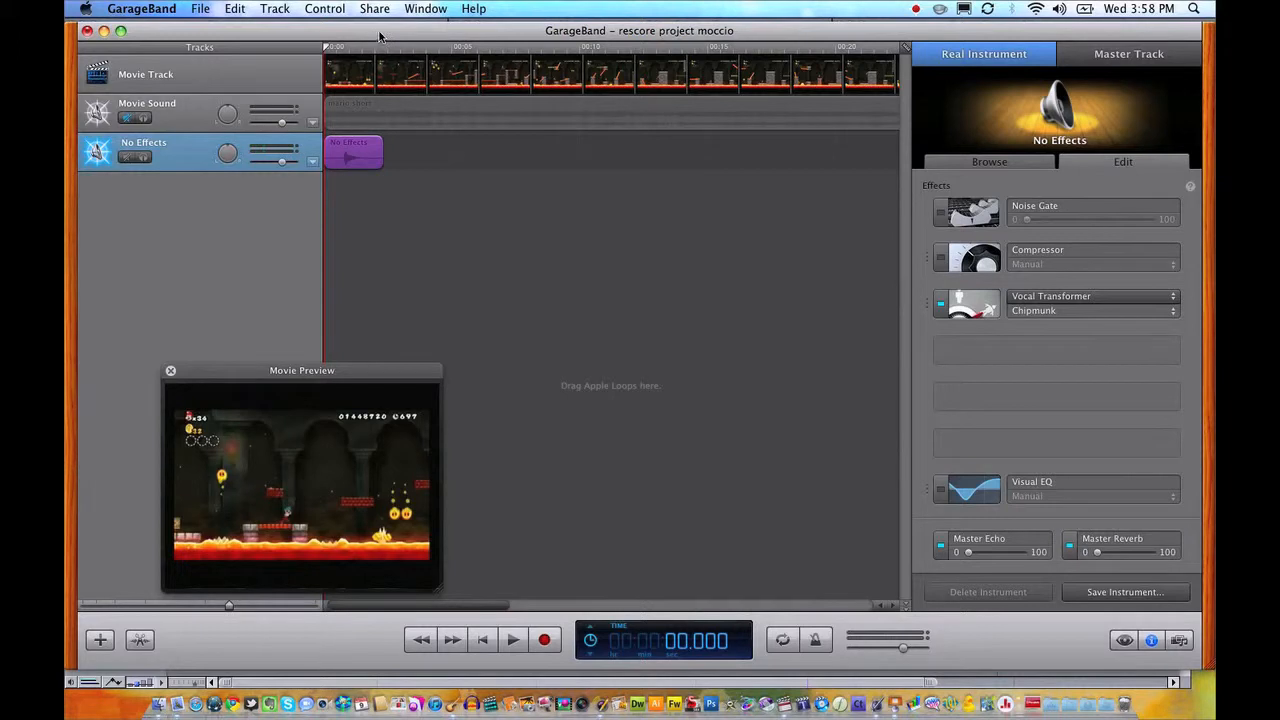
Turn off Snap to Grid and trim the recorded region to about half its length, starting near the movie's beginning.
{"action": "left_click", "coordinate": [322, 9]}
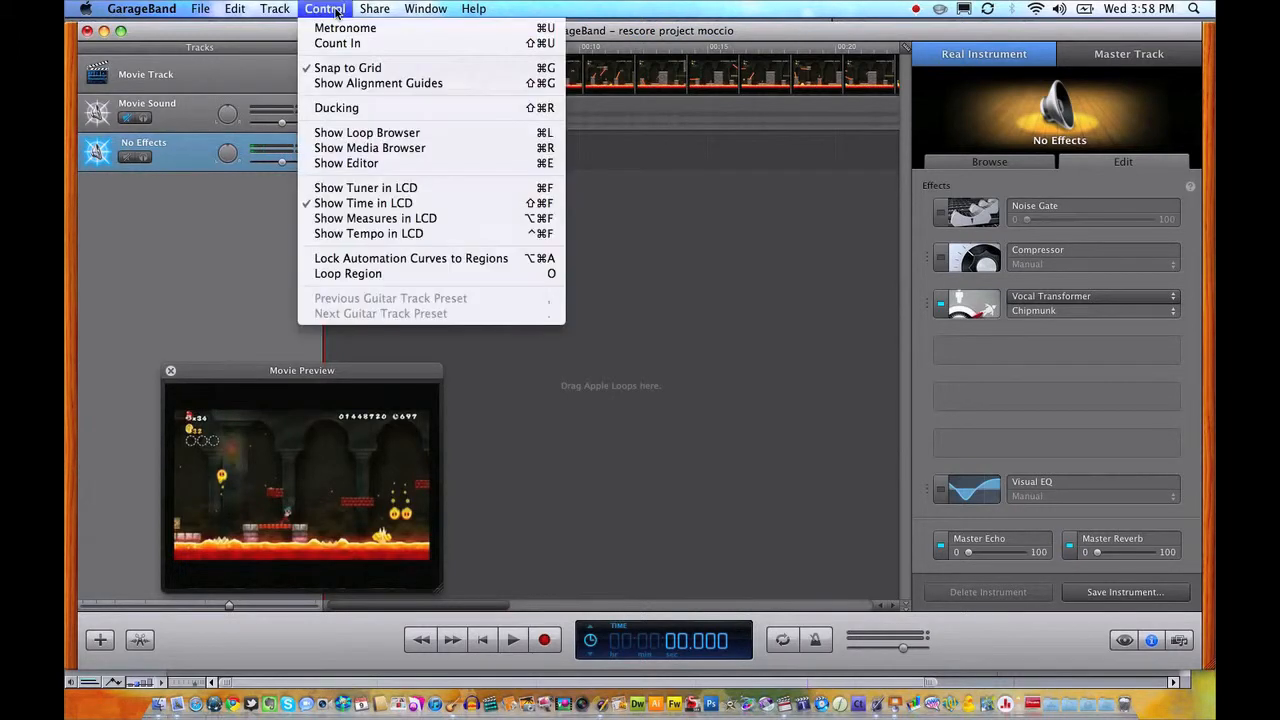
{"action": "left_click", "coordinate": [337, 68]}
{"action": "mouse_move", "coordinate": [343, 48]}
{"action": "left_mouse_down"}
{"action": "mouse_move", "coordinate": [304, 53]}
{"action": "mouse_move", "coordinate": [325, 57]}
{"action": "left_mouse_up"}
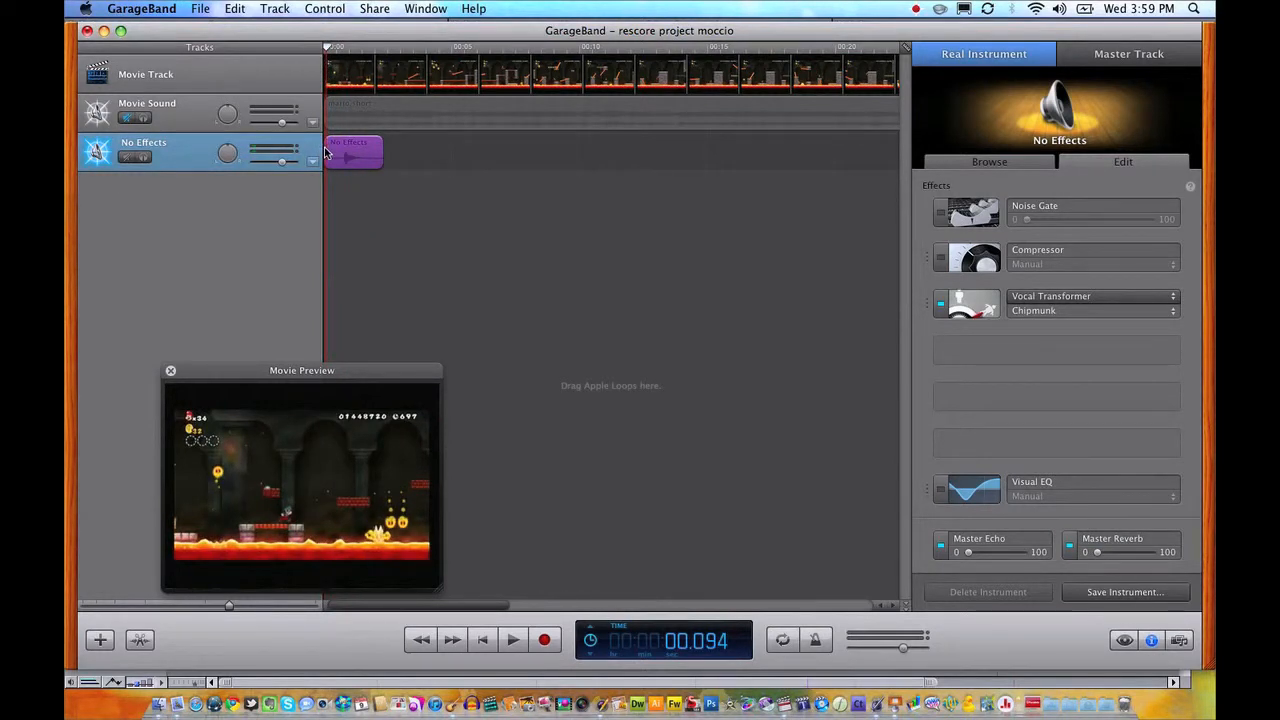
{"action": "mouse_move", "coordinate": [345, 155]}
{"action": "left_mouse_down"}
{"action": "mouse_move", "coordinate": [406, 156]}
{"action": "mouse_move", "coordinate": [334, 153]}
{"action": "left_mouse_up"}
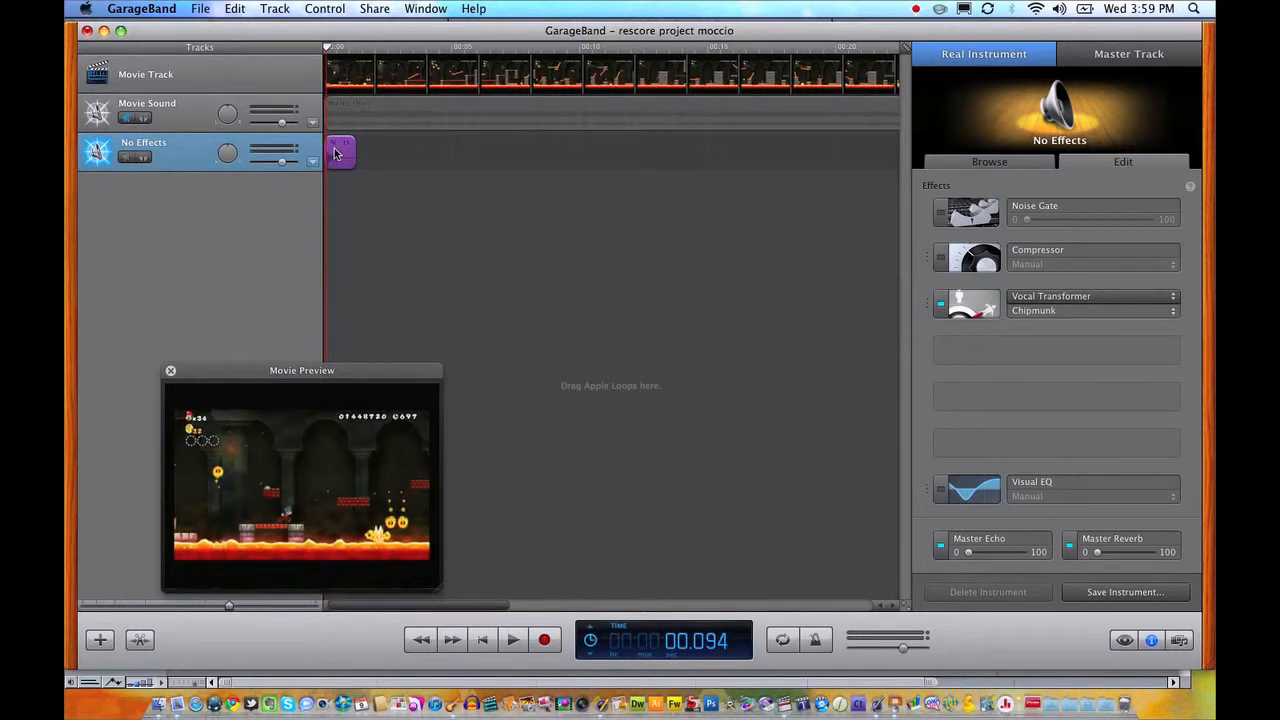
Place copies of the trimmed region on the No Effects track at 1.031 seconds and 1.750 seconds.
{"action": "left_click_drag", "start_coordinate": [326, 52], "coordinate": [349, 51]}
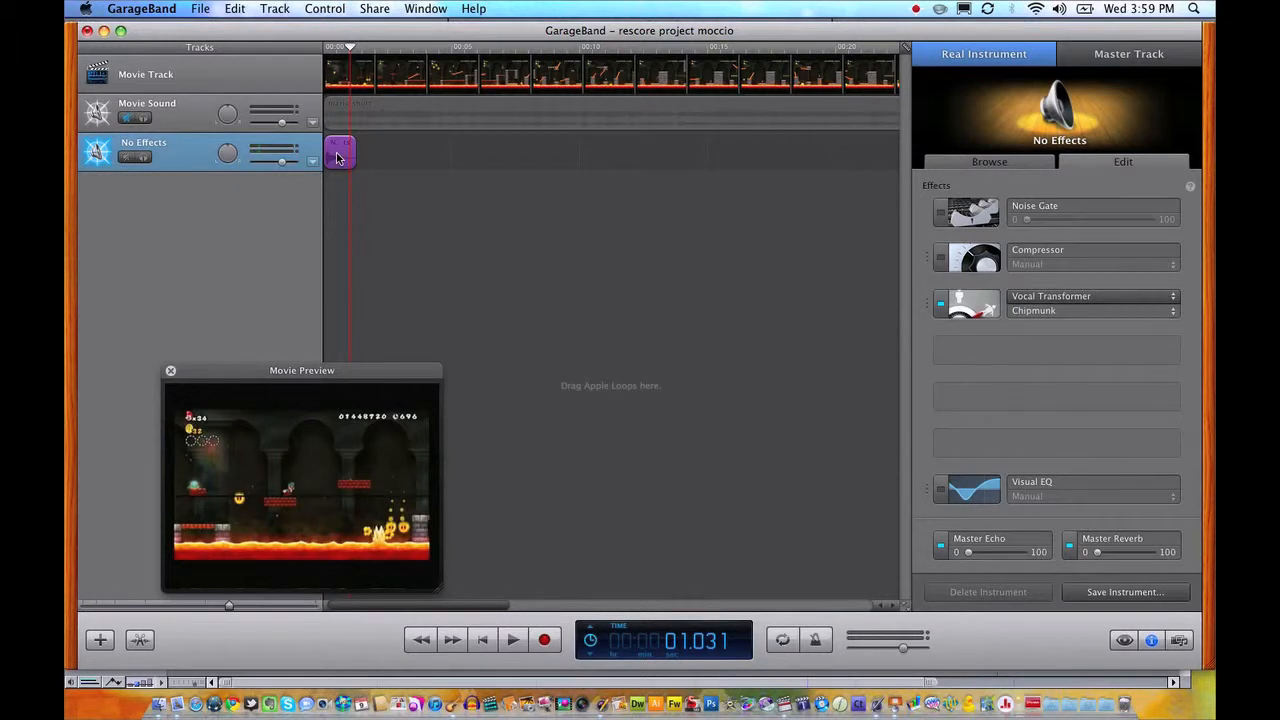
{"action": "left_click_drag", "start_coordinate": [337, 157], "coordinate": [365, 150]}
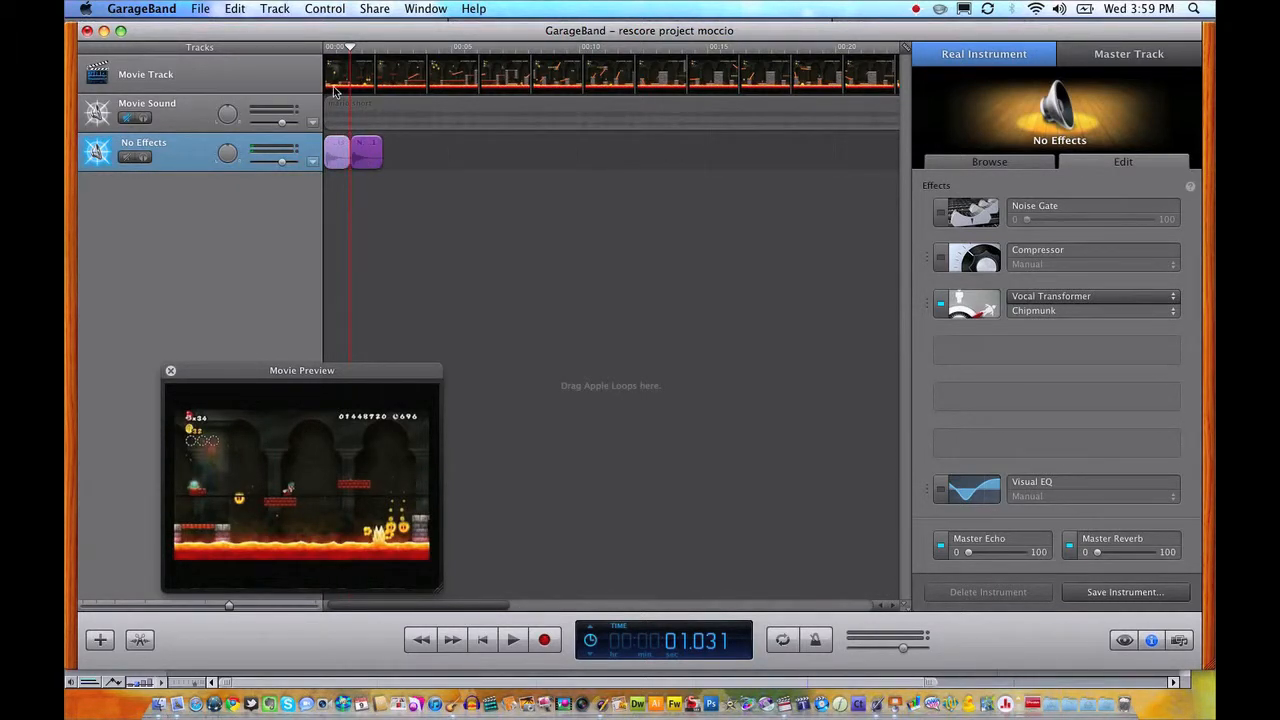
{"action": "key", "text": "space"}
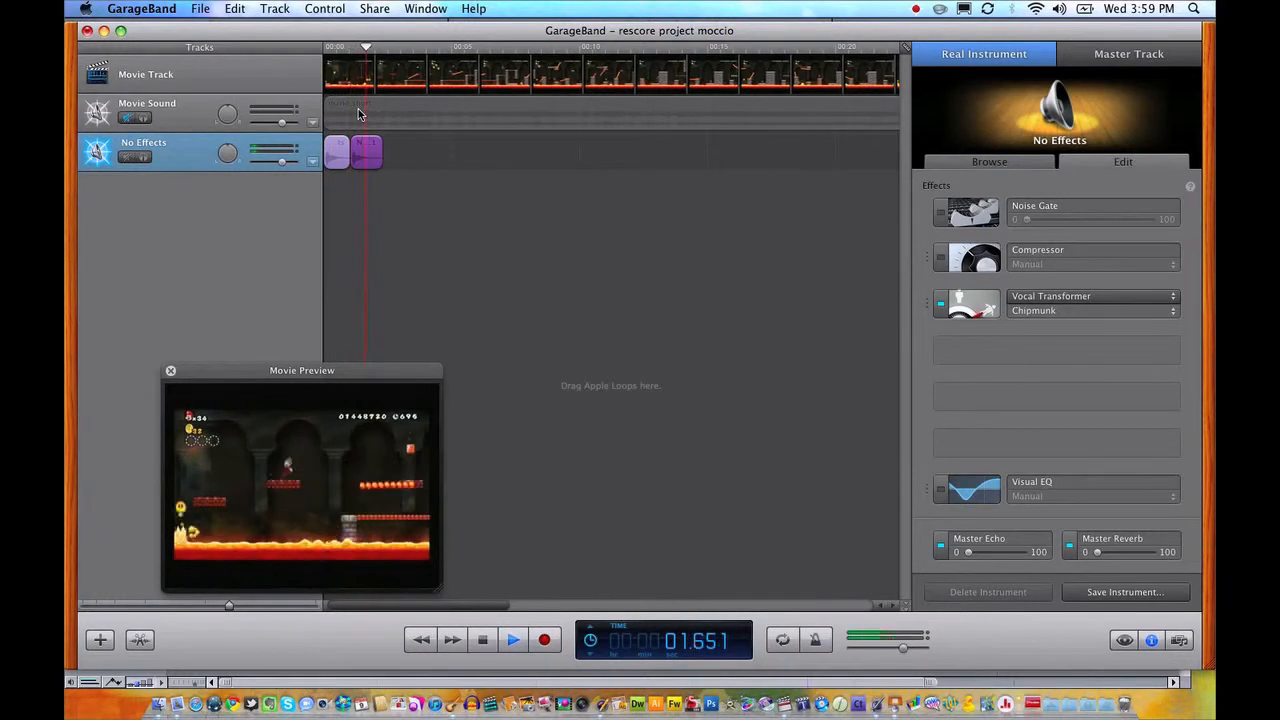
{"action": "left_click", "coordinate": [368, 48]}
{"action": "left_click_drag", "start_coordinate": [368, 48], "coordinate": [368, 48]}
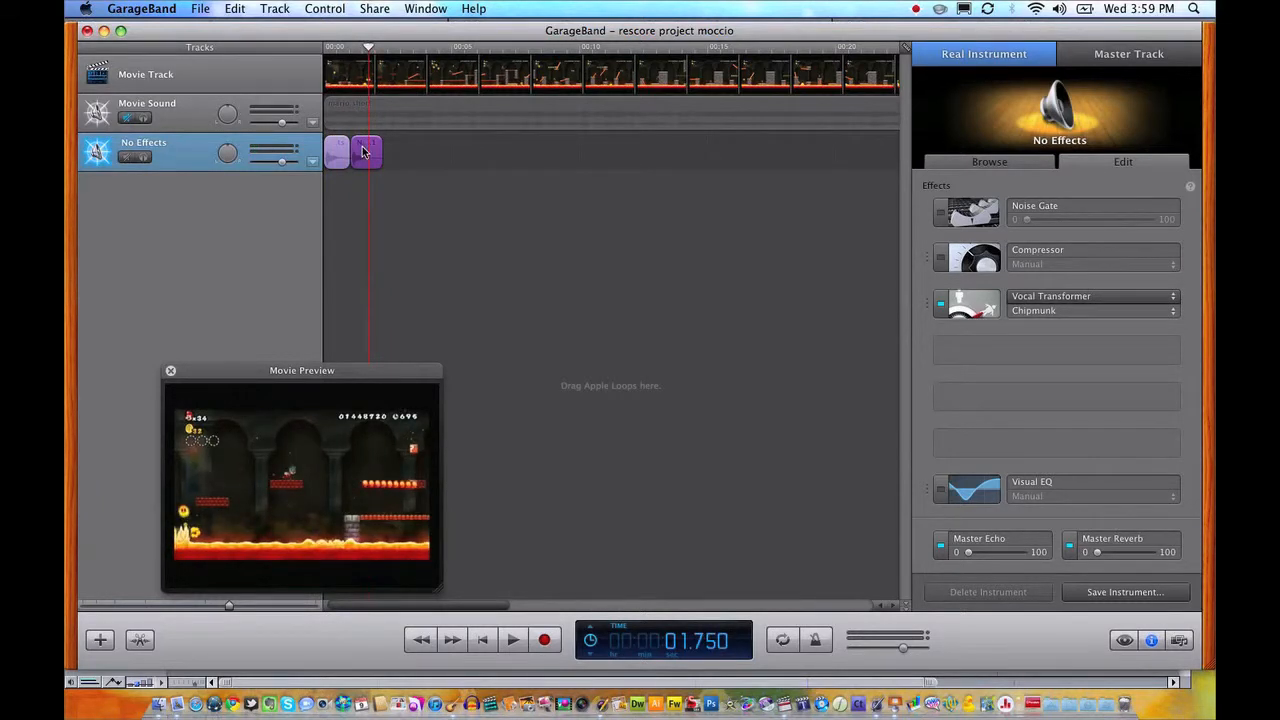
{"action": "left_click_drag", "start_coordinate": [364, 150], "coordinate": [380, 146]}
Play the movie from the beginning through the copied sound effects to check their timing.
{"action": "left_click_drag", "start_coordinate": [339, 49], "coordinate": [302, 46]}
{"action": "key", "text": "space"}
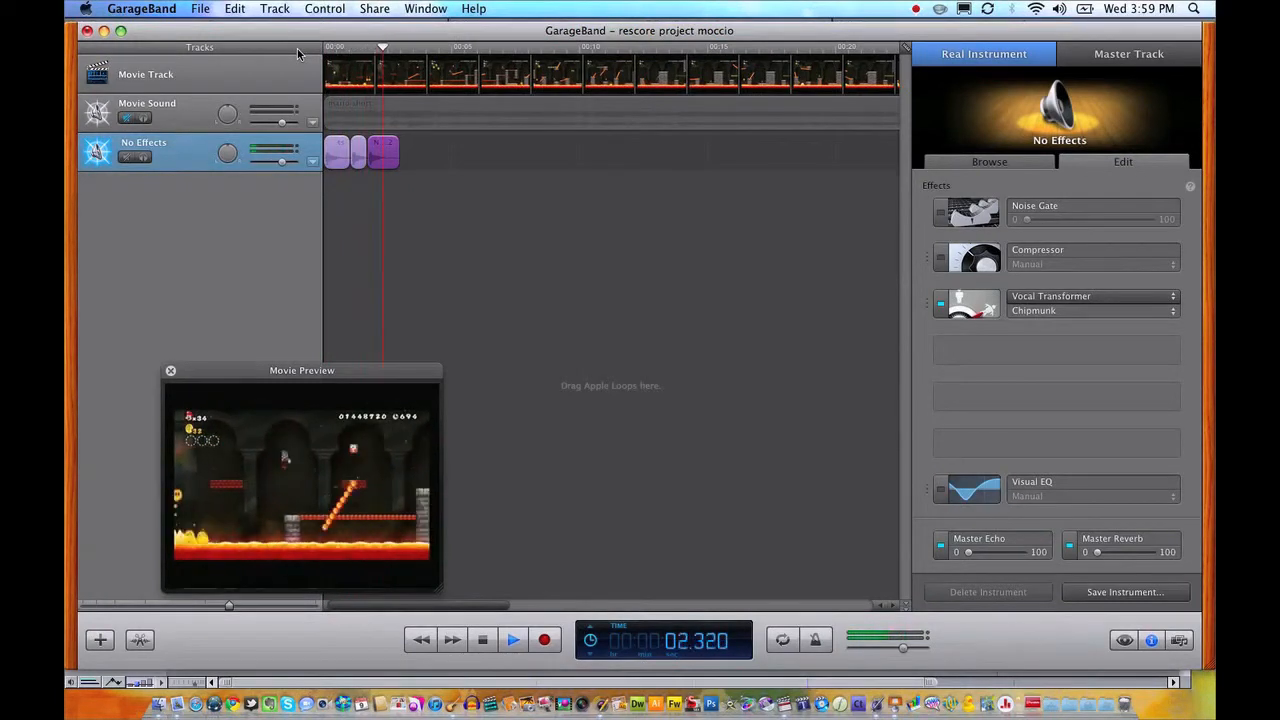
{"action": "key", "text": "space"}
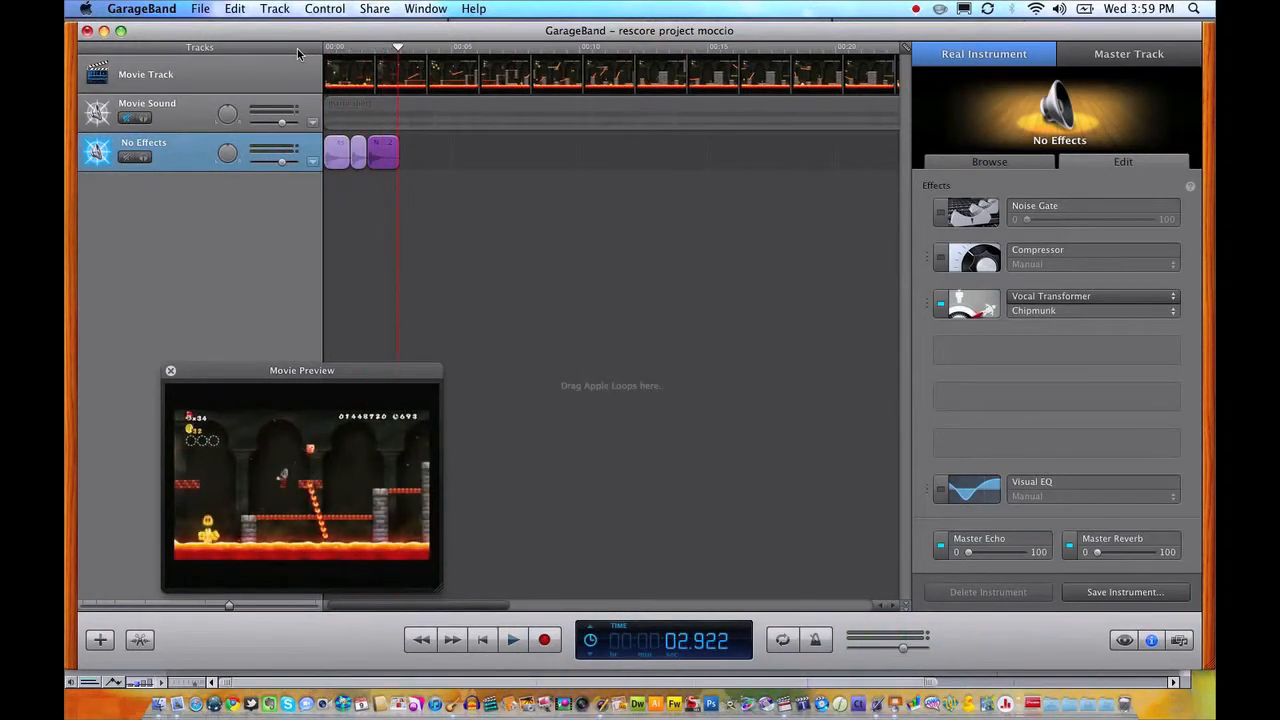
Position the playhead at 2.594 seconds, near the end of the last copied region.
{"action": "left_click", "coordinate": [383, 49]}
{"action": "left_click_drag", "start_coordinate": [397, 52], "coordinate": [390, 50]}
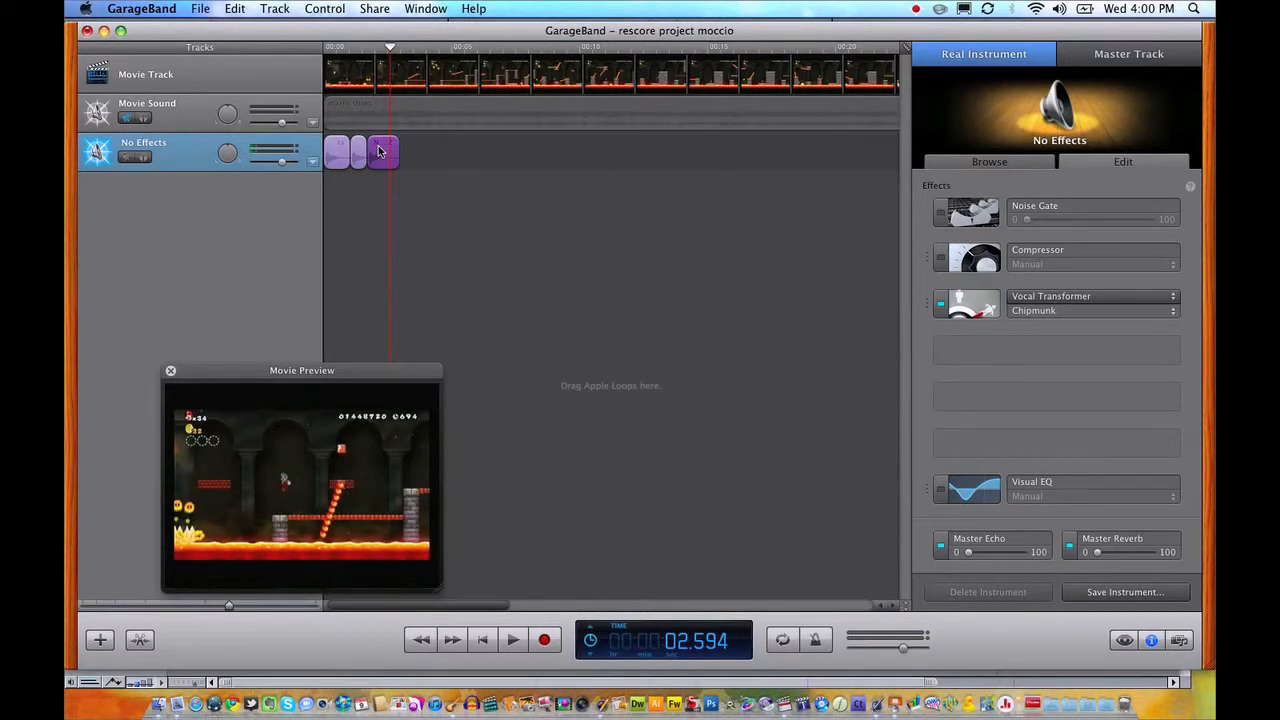
{"action": "mouse_move", "coordinate": [393, 451]}
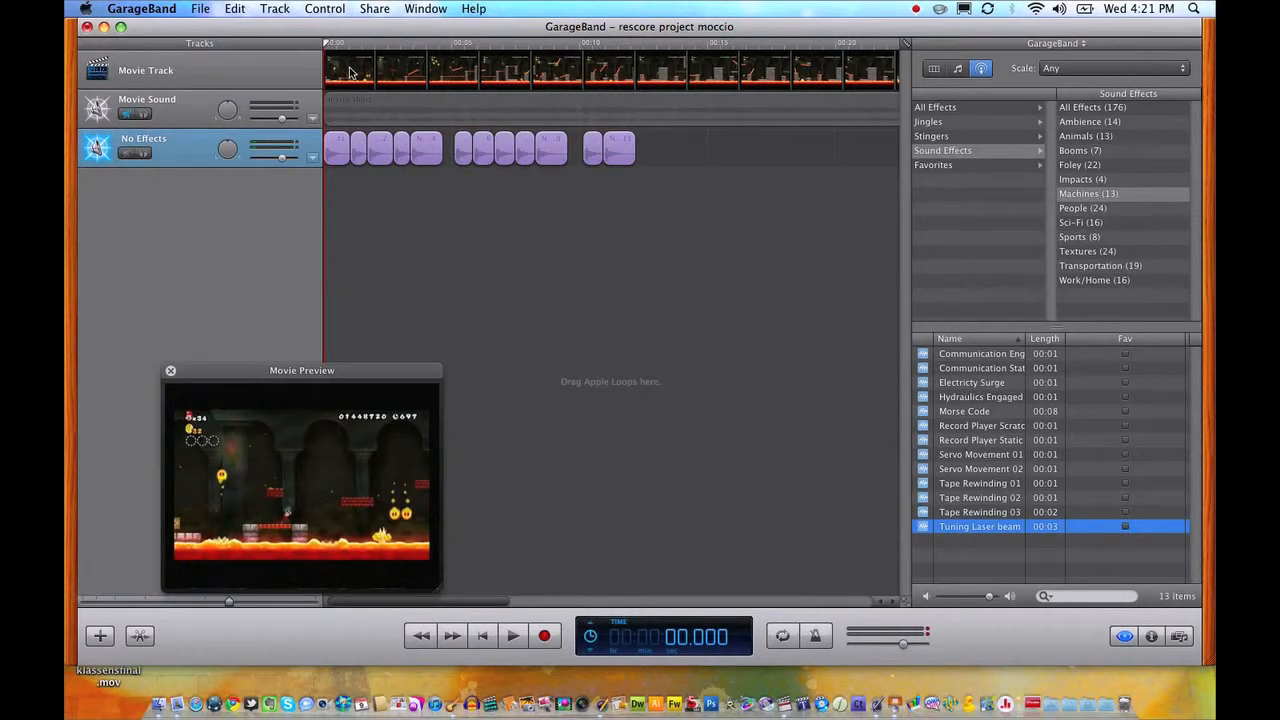
Play the rescored movie, lower the No Effects track's volume slightly, and restart playback from the beginning.
{"action": "key", "text": "space"}
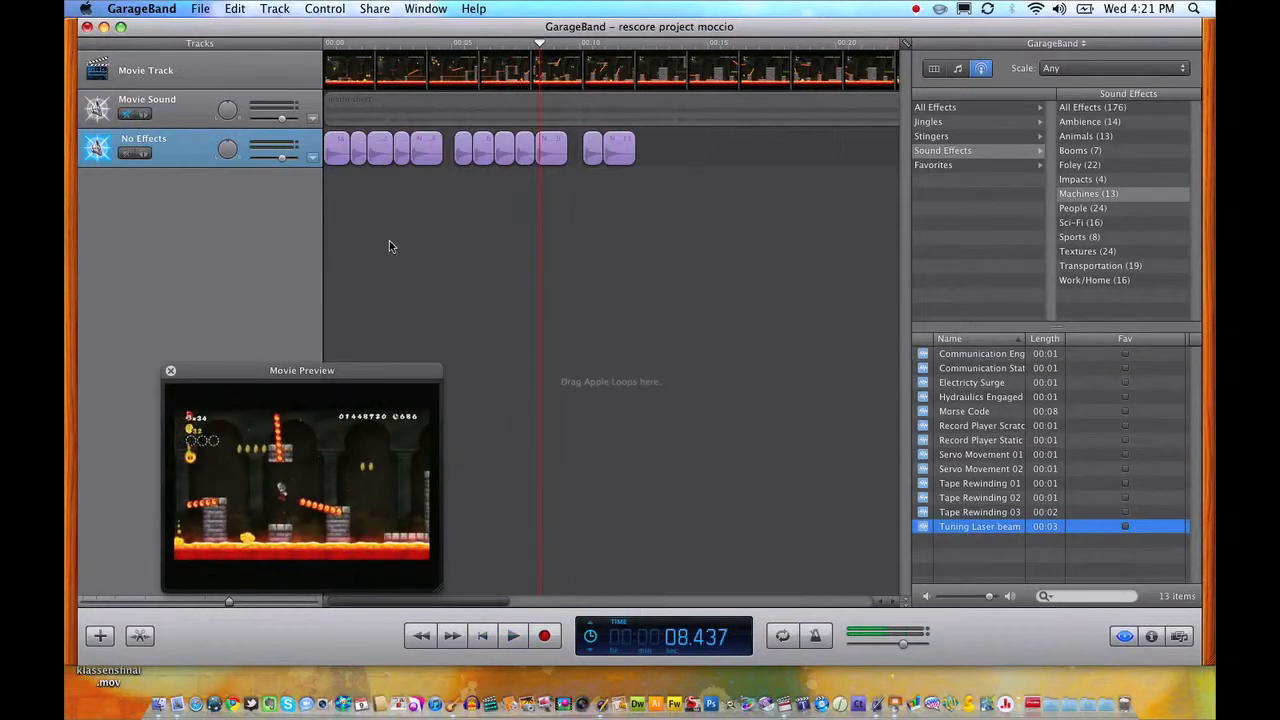
{"action": "left_click_drag", "start_coordinate": [408, 52], "coordinate": [325, 102]}
{"action": "left_click_drag", "start_coordinate": [281, 163], "coordinate": [277, 163]}
{"action": "key", "text": "space"}
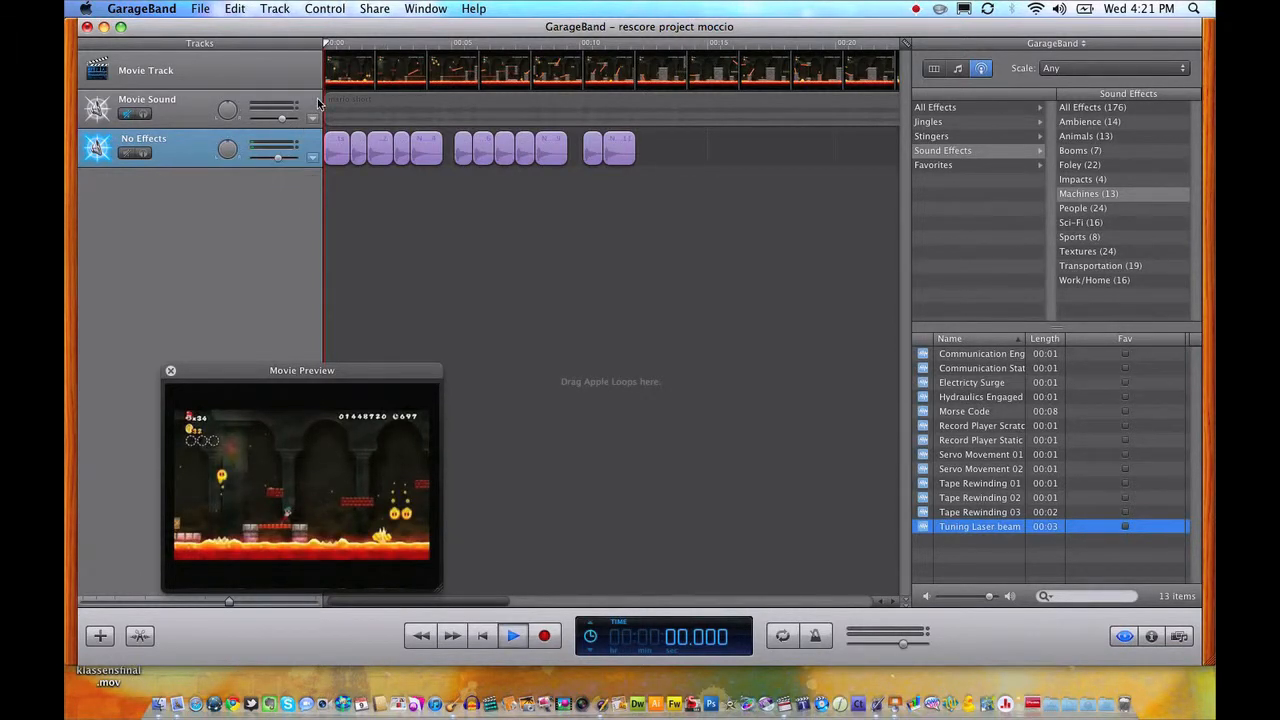
Return the playhead to the start of the movie and add a second Real Instrument track for more sound effects.
{"action": "left_click_drag", "start_coordinate": [358, 43], "coordinate": [309, 44]}
{"action": "left_click", "coordinate": [100, 634]}
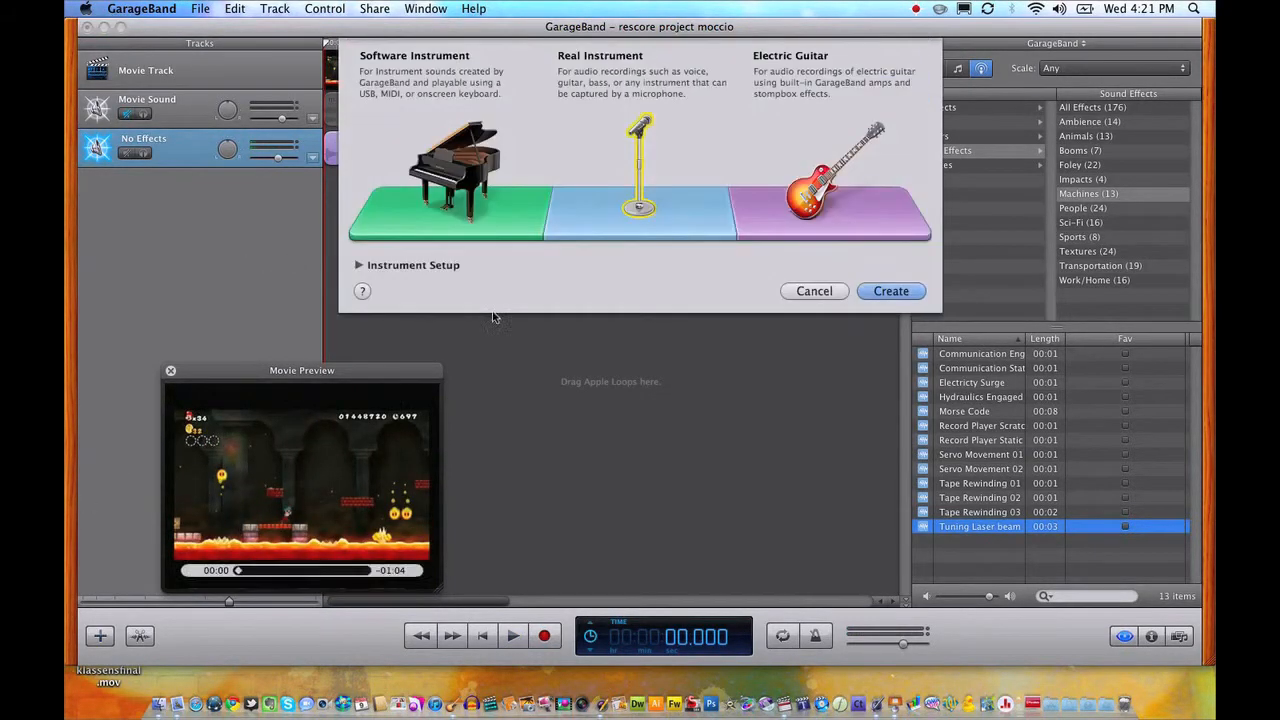
{"action": "double_click", "coordinate": [650, 219]}
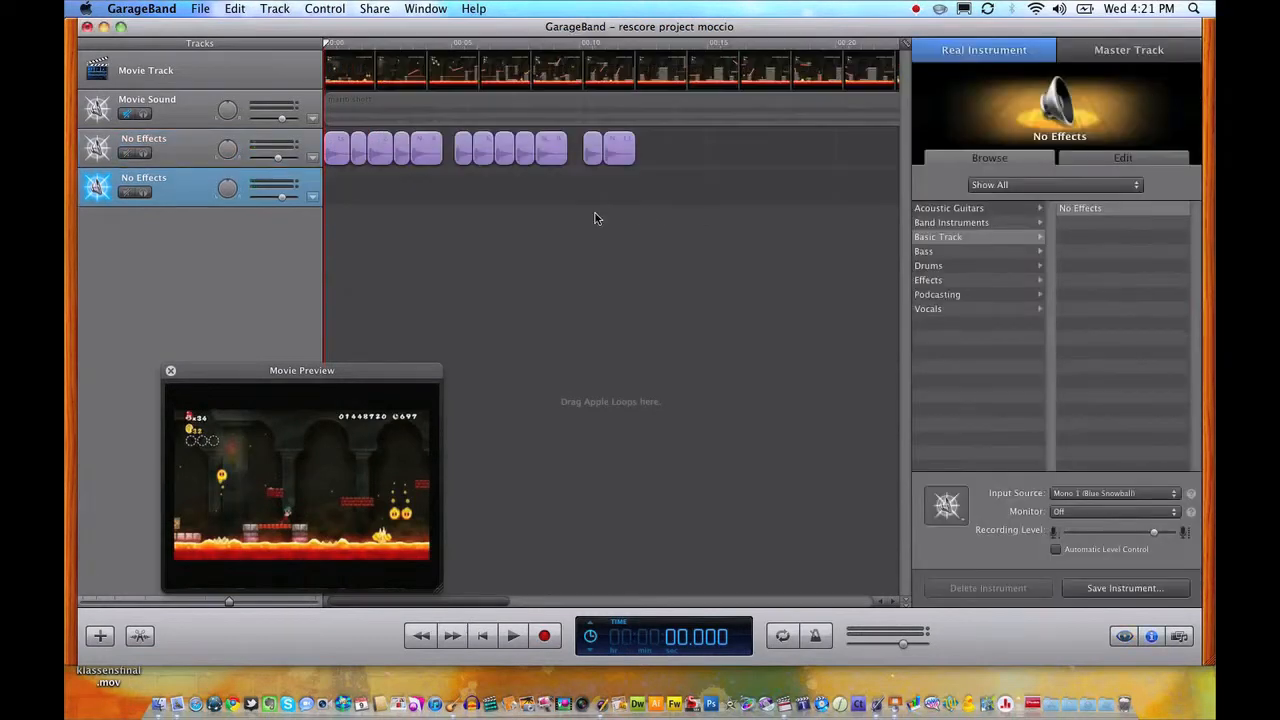
Position the playhead at 3.687 seconds, within the fifth sound region of the first No Effects track.
{"action": "mouse_move", "coordinate": [418, 46]}
{"action": "left_mouse_down"}
{"action": "mouse_move", "coordinate": [460, 46]}
{"action": "mouse_move", "coordinate": [415, 48]}
{"action": "left_mouse_up"}
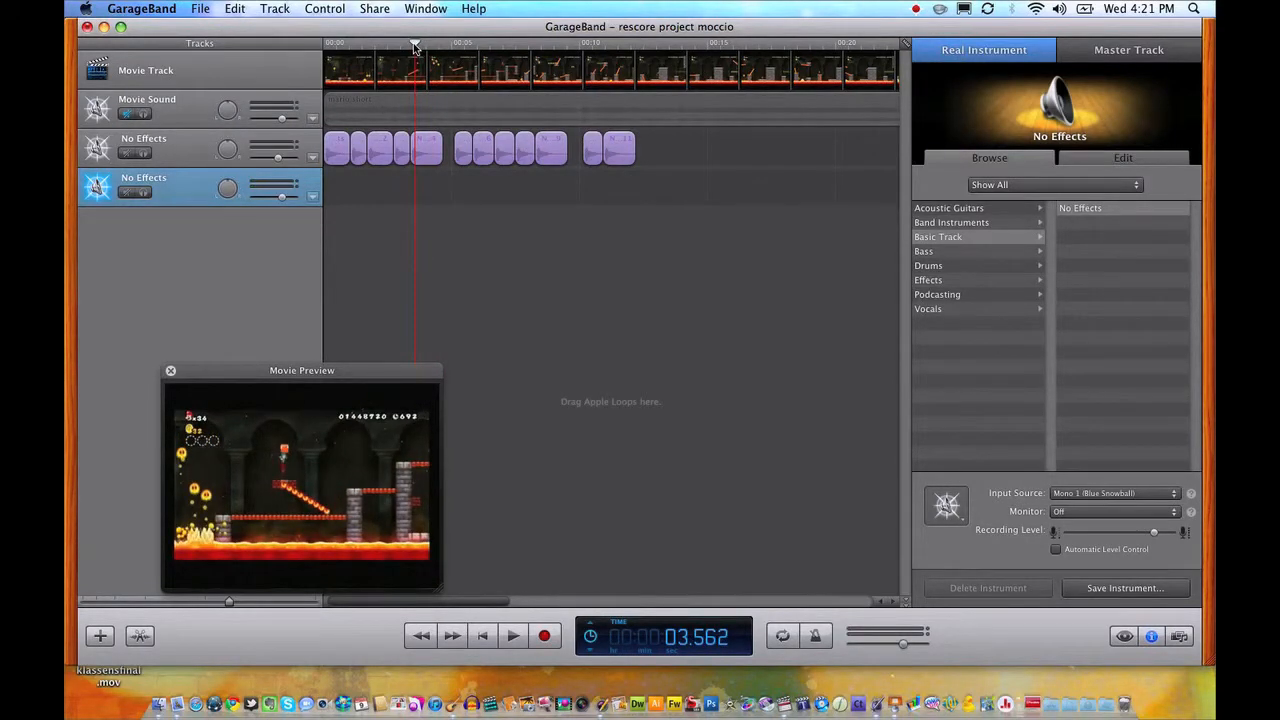
{"action": "key", "text": "space"}
{"action": "left_click_drag", "start_coordinate": [414, 48], "coordinate": [418, 48]}
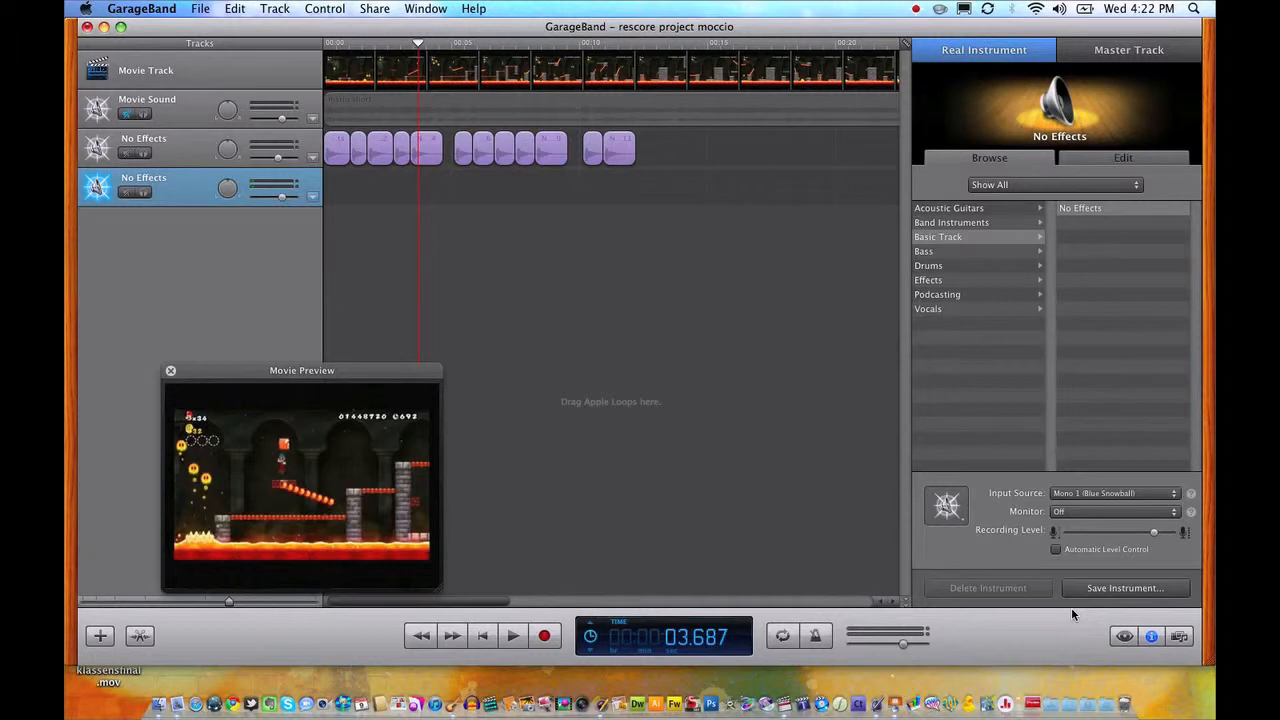
Audition several Machines sound effects and place Hydraulics Engaged on the new No Effects track at 3.687 seconds.
{"action": "left_click", "coordinate": [1124, 640]}
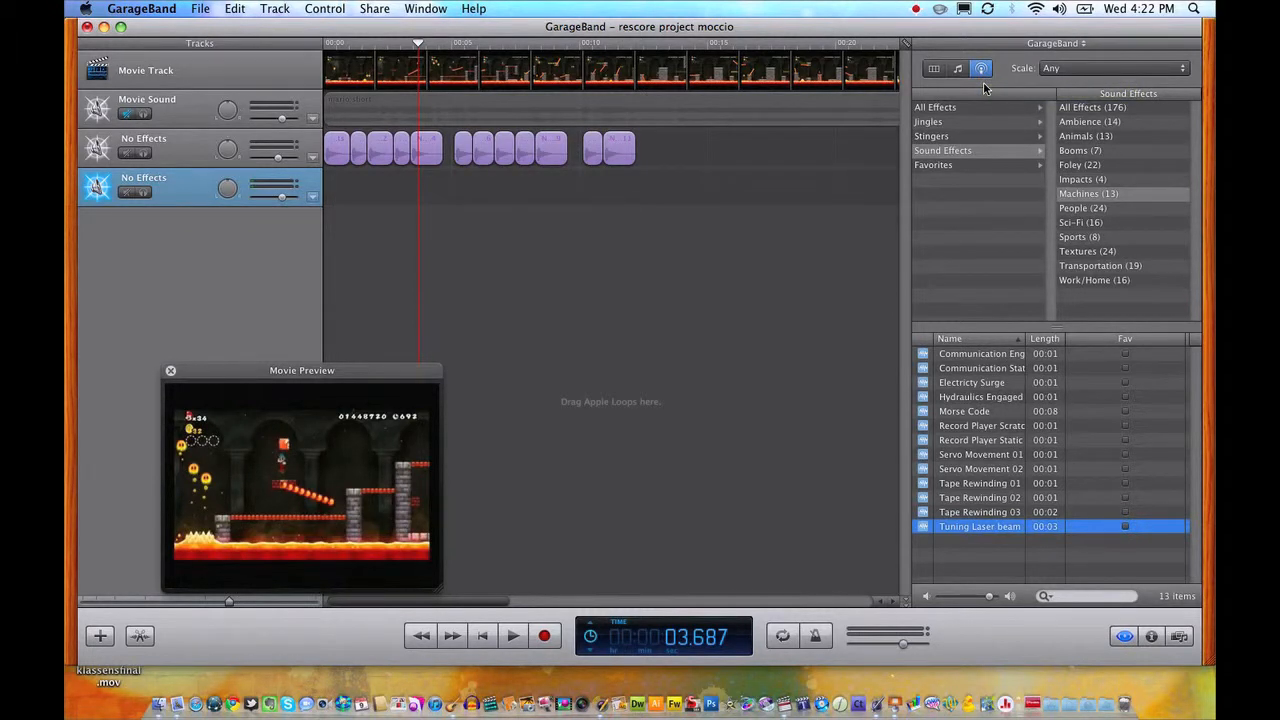
{"action": "left_click", "coordinate": [940, 148]}
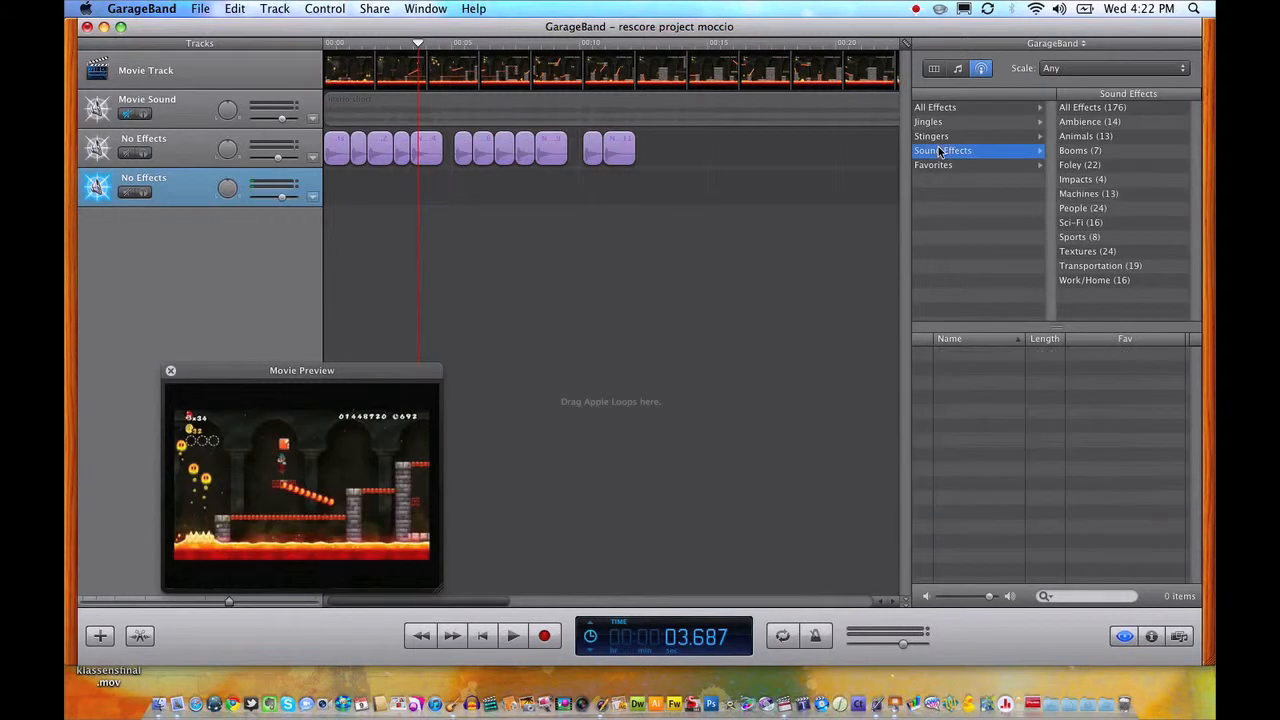
{"action": "left_click", "coordinate": [1108, 196]}
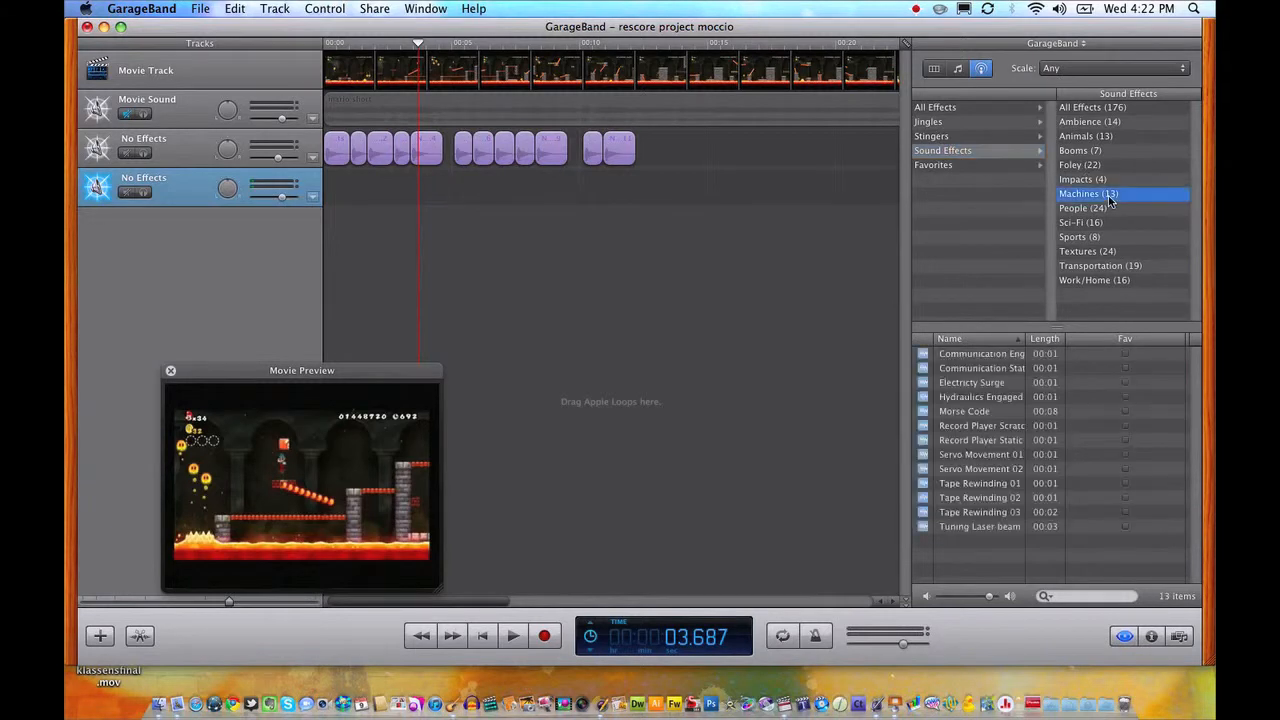
{"action": "left_click", "coordinate": [925, 383]}
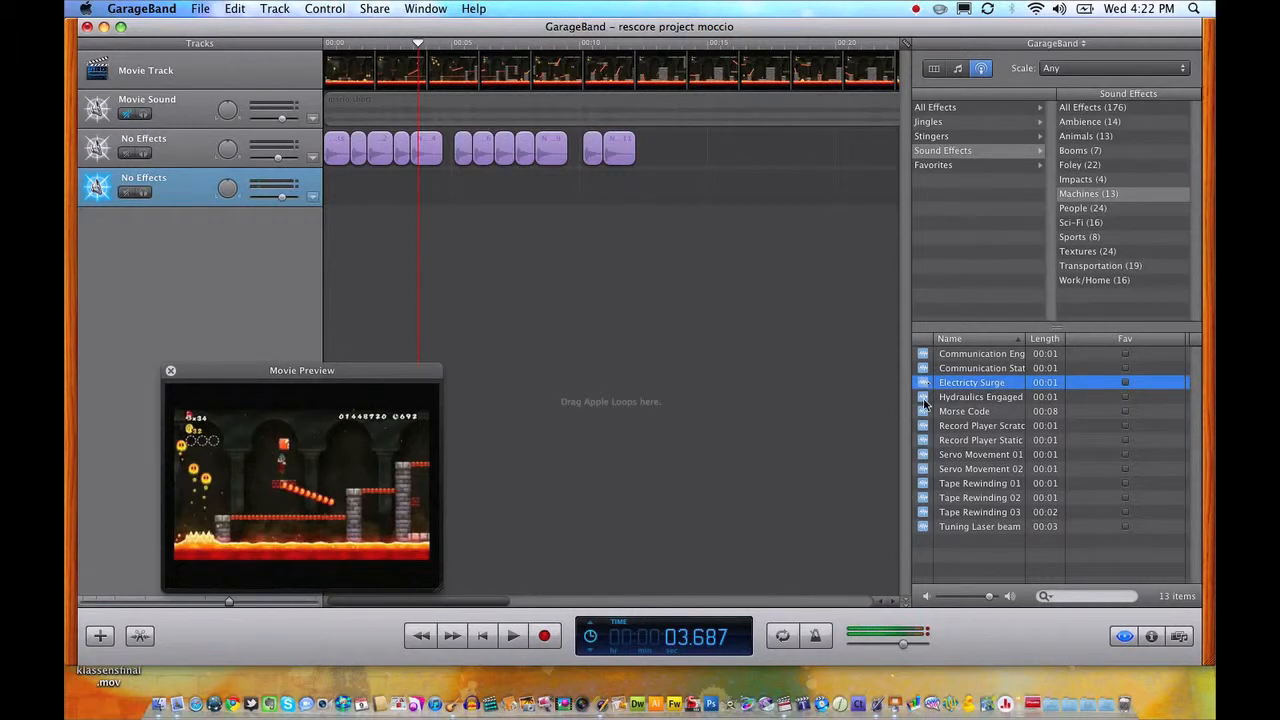
{"action": "left_click", "coordinate": [925, 398]}
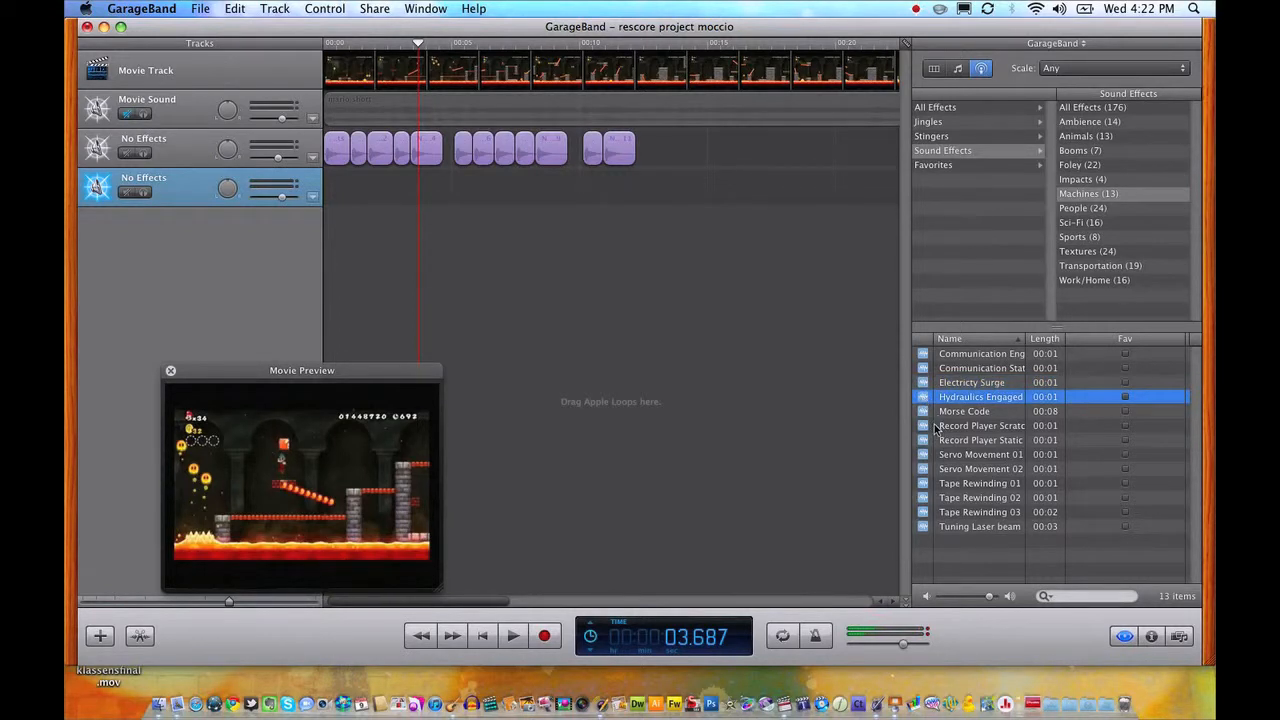
{"action": "left_click", "coordinate": [923, 426]}
{"action": "left_click", "coordinate": [918, 398]}
{"action": "left_click_drag", "start_coordinate": [922, 402], "coordinate": [420, 184]}
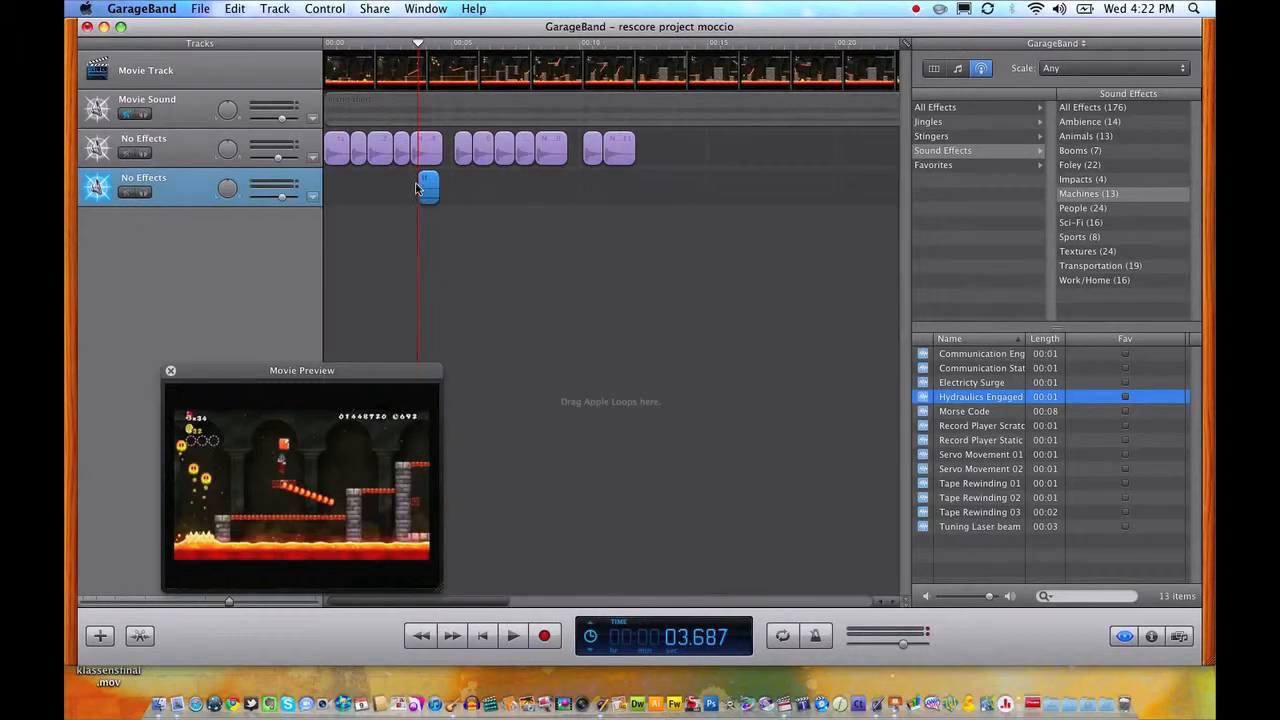
Play the movie from just before the Hydraulics Engaged region to check its timing against the action.
{"action": "left_click", "coordinate": [415, 43]}
{"action": "left_click", "coordinate": [408, 43]}
{"action": "key", "text": "space"}
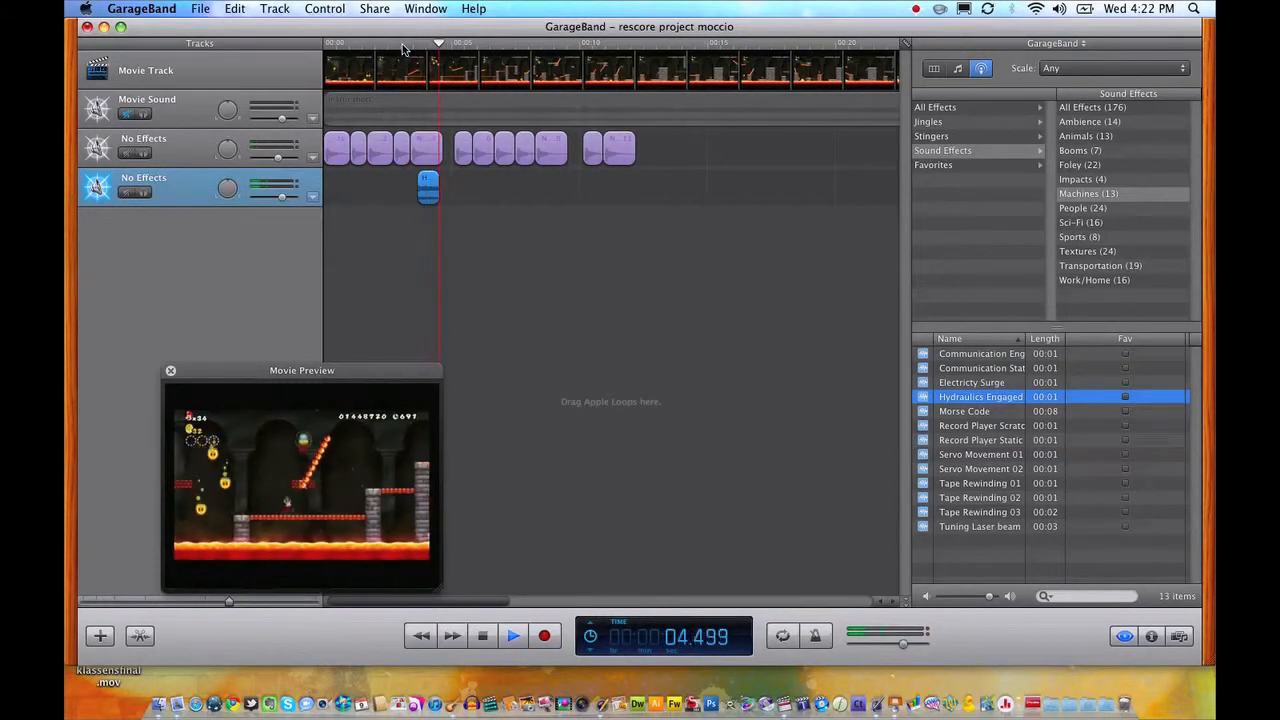
{"action": "key", "text": "space"}
Shift the Hydraulics Engaged region slightly earlier and replay the movie from shortly before it.
{"action": "left_click_drag", "start_coordinate": [435, 192], "coordinate": [433, 192]}
{"action": "left_click_drag", "start_coordinate": [420, 53], "coordinate": [397, 54]}
{"action": "key", "text": "space"}
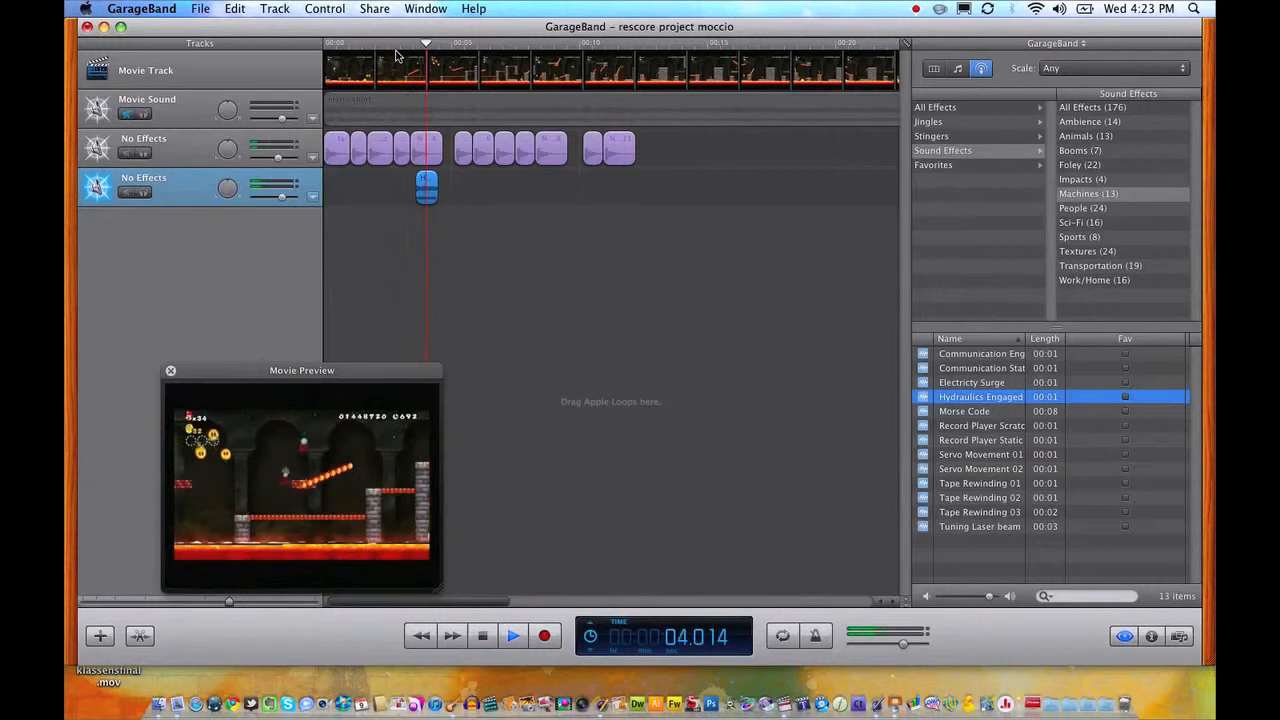
{"action": "key", "text": "space"}
Position the playhead at 12.000 seconds, near the end of the last region on the first No Effects track.
{"action": "key", "text": "space"}
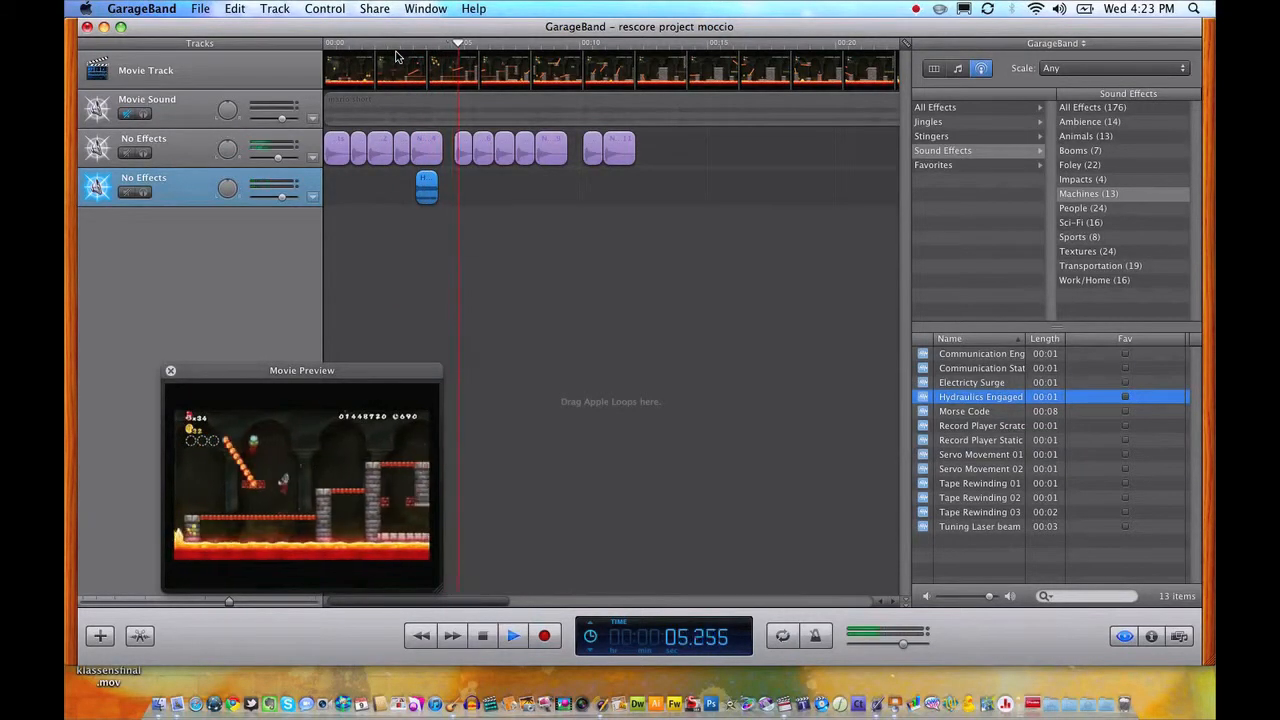
{"action": "left_click_drag", "start_coordinate": [498, 48], "coordinate": [623, 52]}
{"action": "key", "text": "space"}
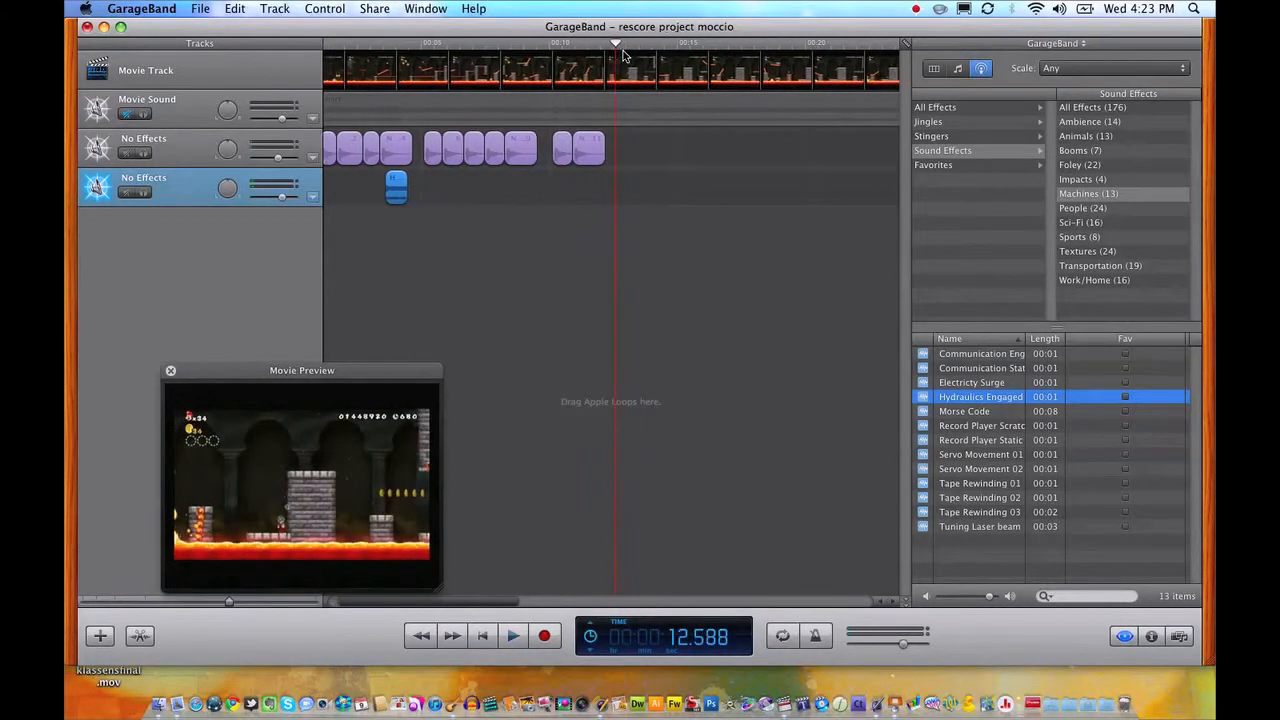
{"action": "left_click_drag", "start_coordinate": [619, 48], "coordinate": [601, 45]}
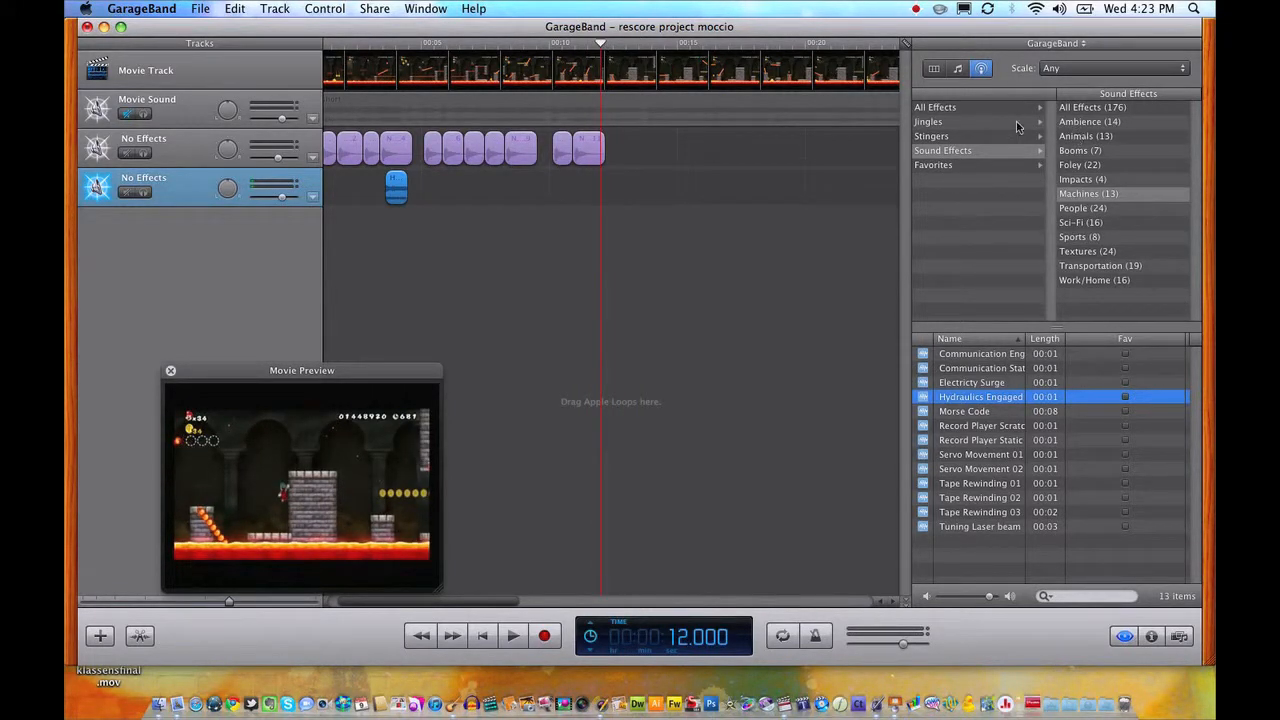
Audition Walkie Talkie Garble from the Foley sound effects and place it on the second No Effects track at 12.000 seconds.
{"action": "left_click", "coordinate": [966, 150]}
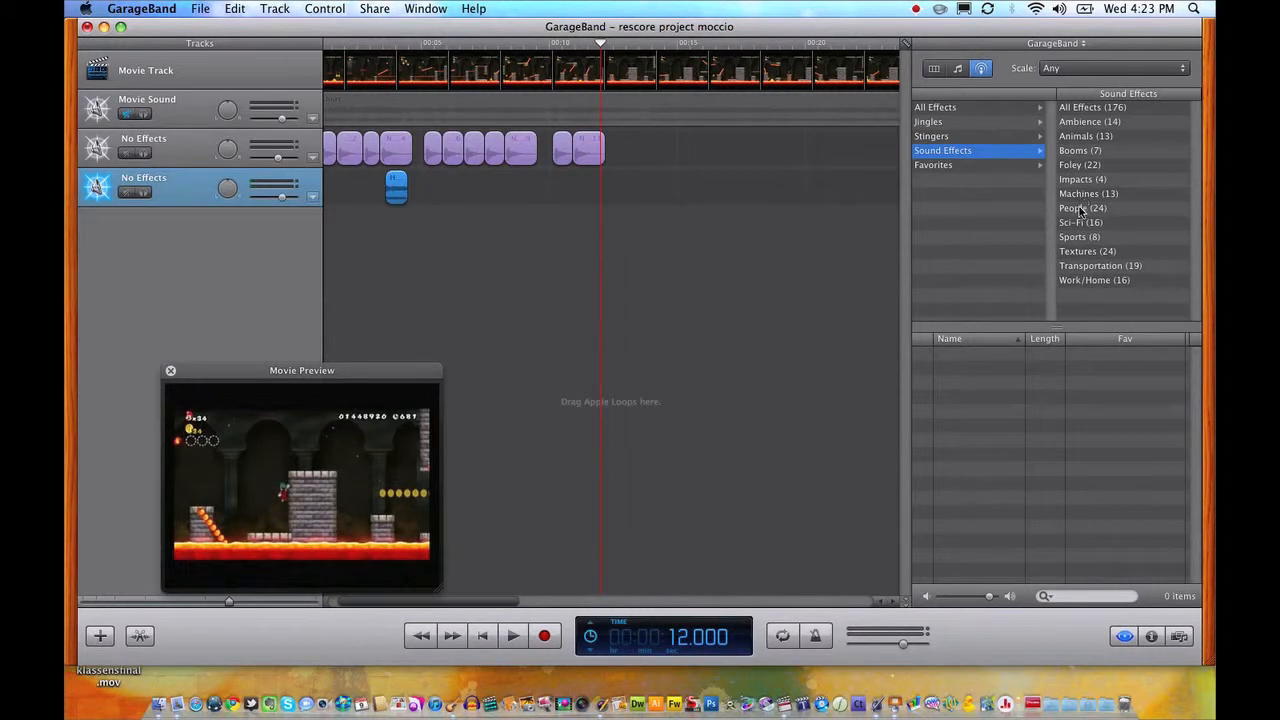
{"action": "left_click", "coordinate": [1070, 165]}
{"action": "scroll", "coordinate": [964, 460], "scroll_direction": "down", "scroll_amount": 3}
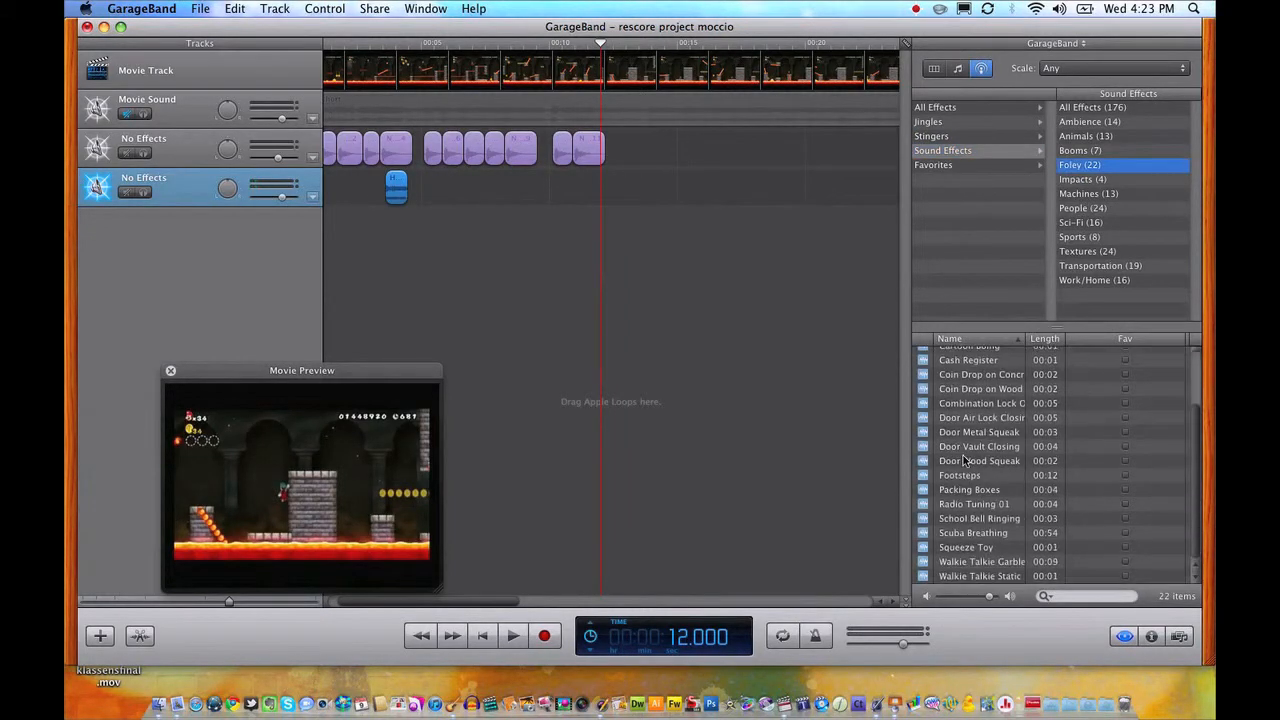
{"action": "left_click", "coordinate": [968, 563]}
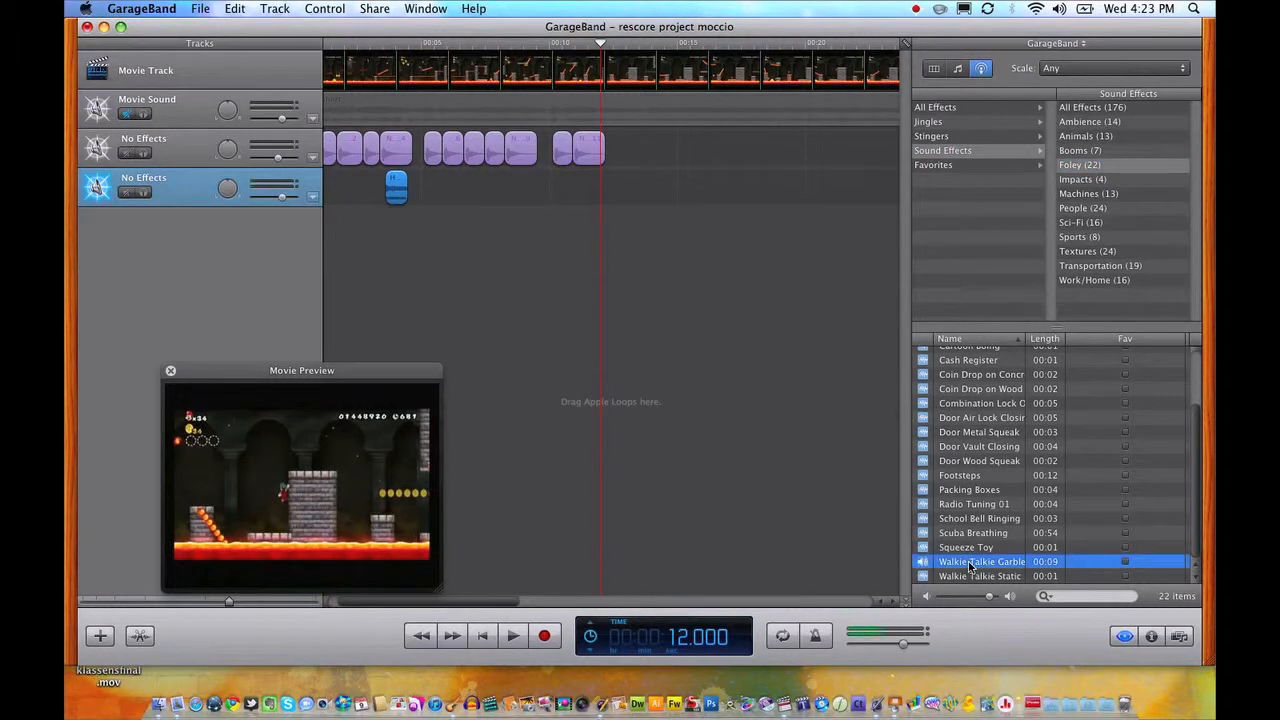
{"action": "left_click", "coordinate": [926, 563]}
{"action": "left_click", "coordinate": [926, 563]}
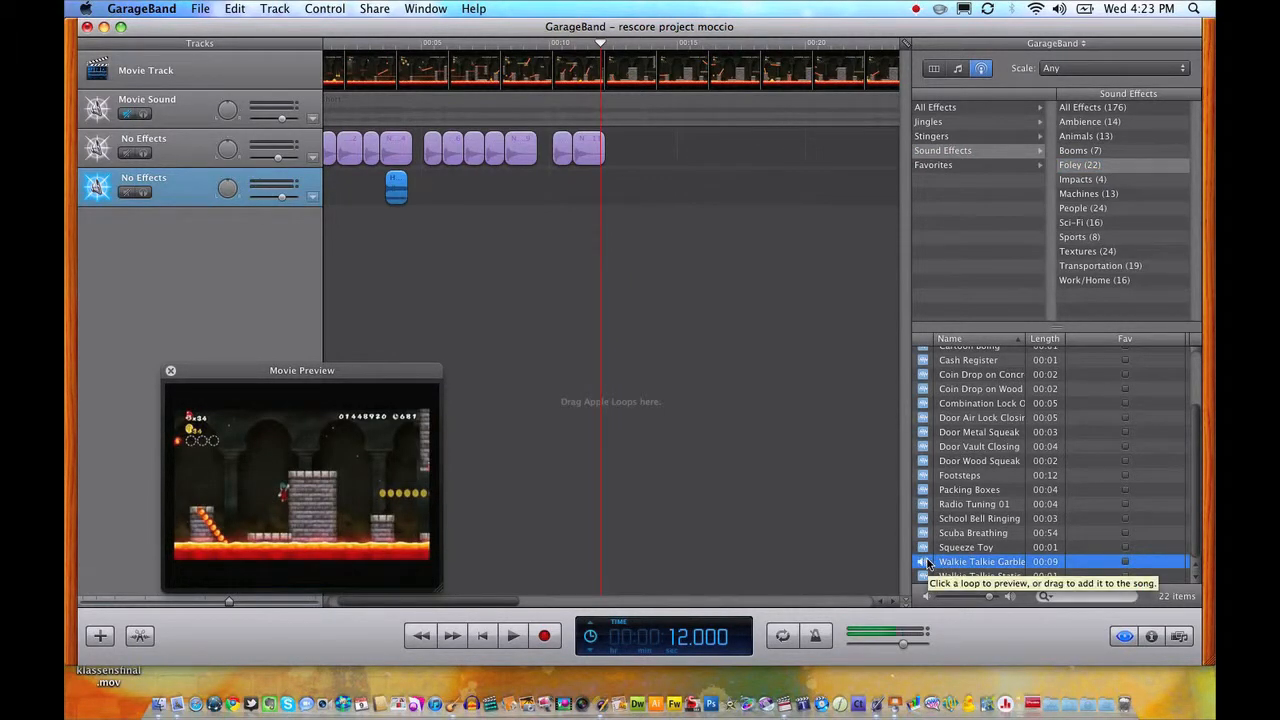
{"action": "left_click_drag", "start_coordinate": [927, 563], "coordinate": [600, 172]}
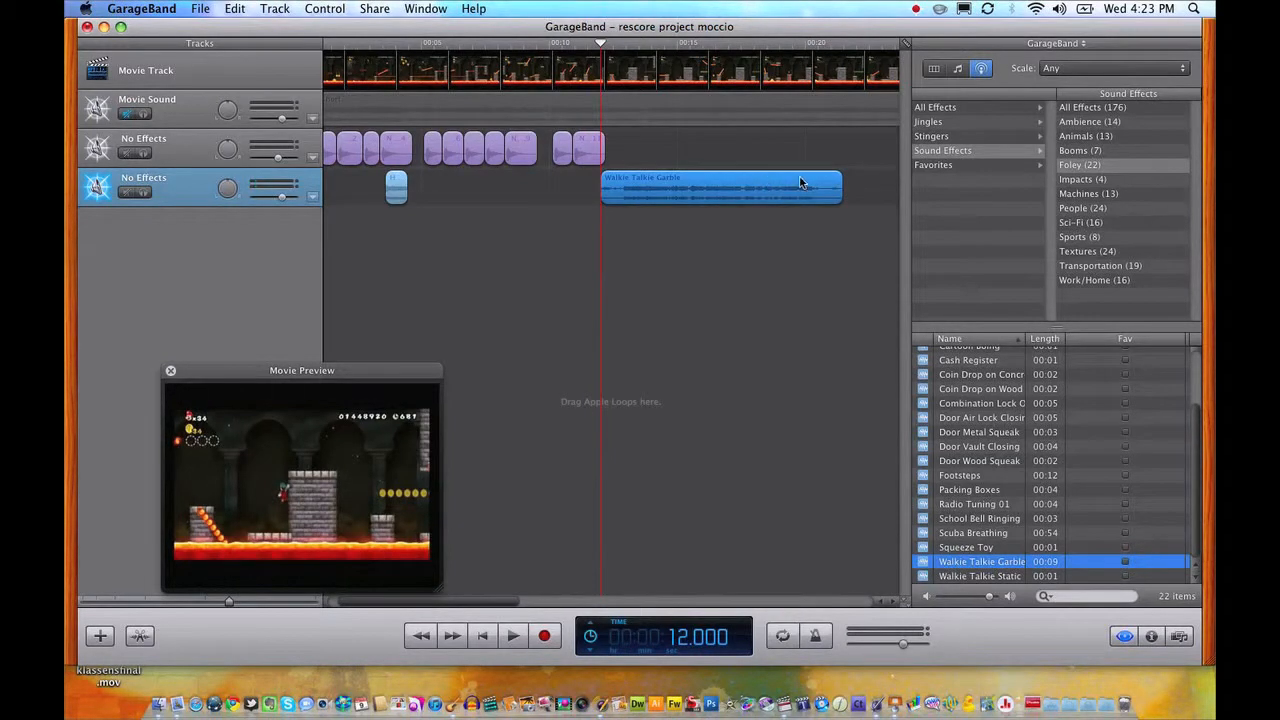
Trim the end of the Walkie Talkie Garble region to about half a second and play the movie from 11.125 seconds.
{"action": "left_click_drag", "start_coordinate": [842, 191], "coordinate": [614, 190]}
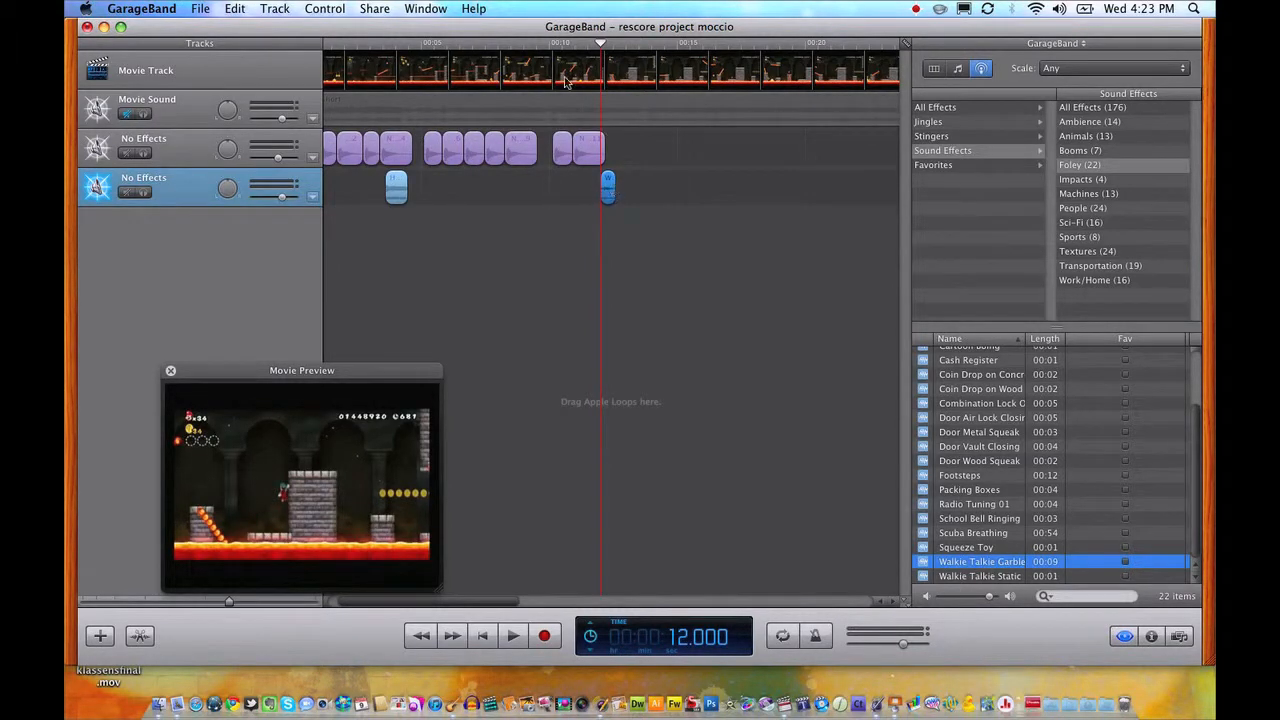
{"action": "left_click_drag", "start_coordinate": [587, 46], "coordinate": [578, 46]}
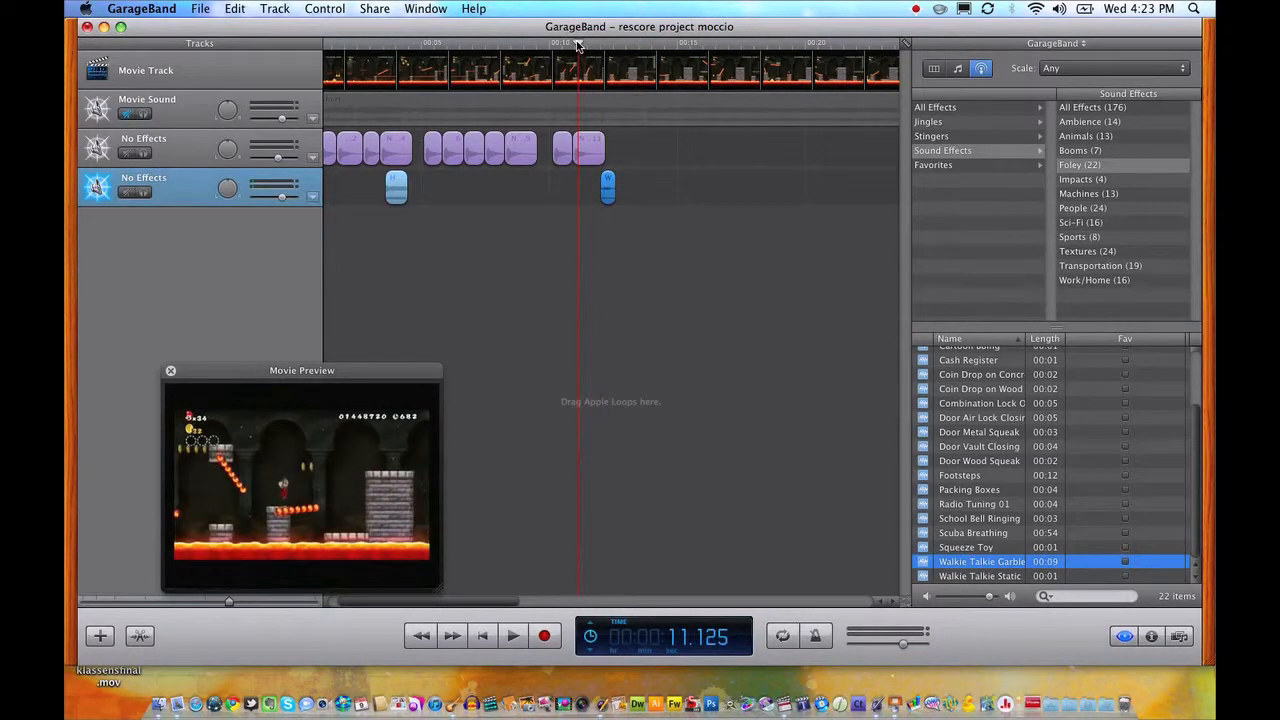
{"action": "key", "text": "space"}
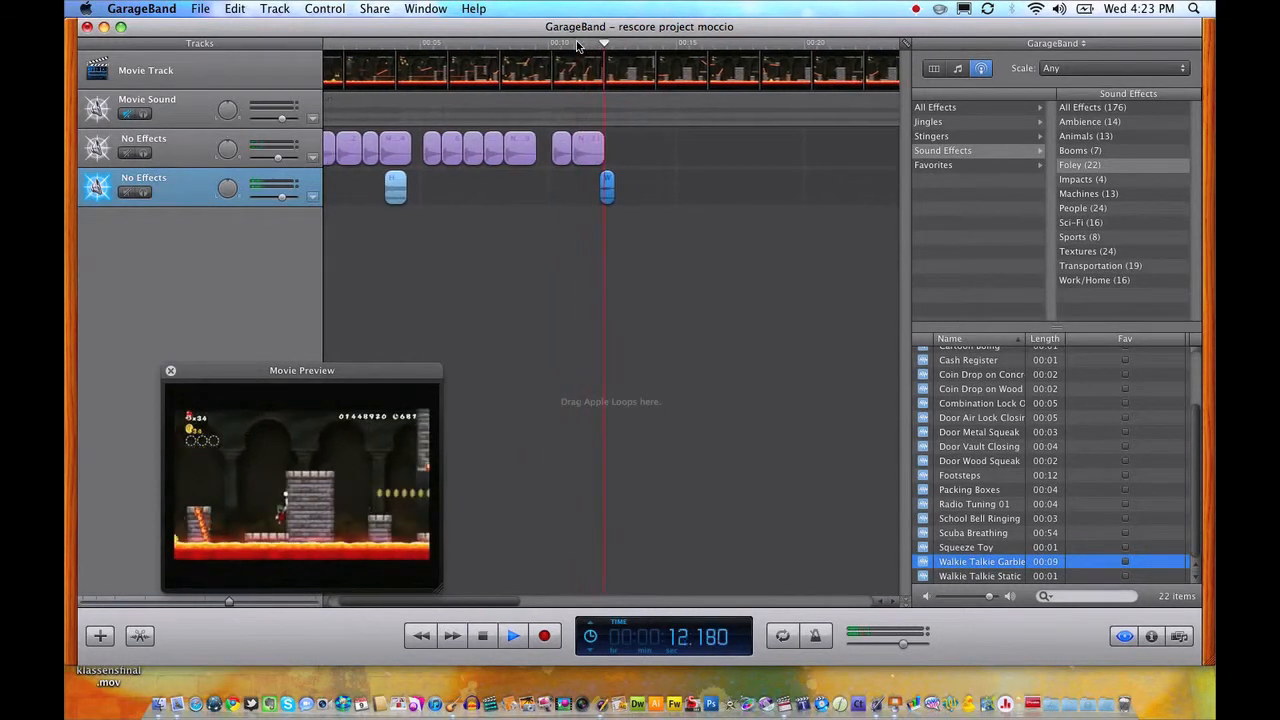
{"action": "key", "text": "space"}
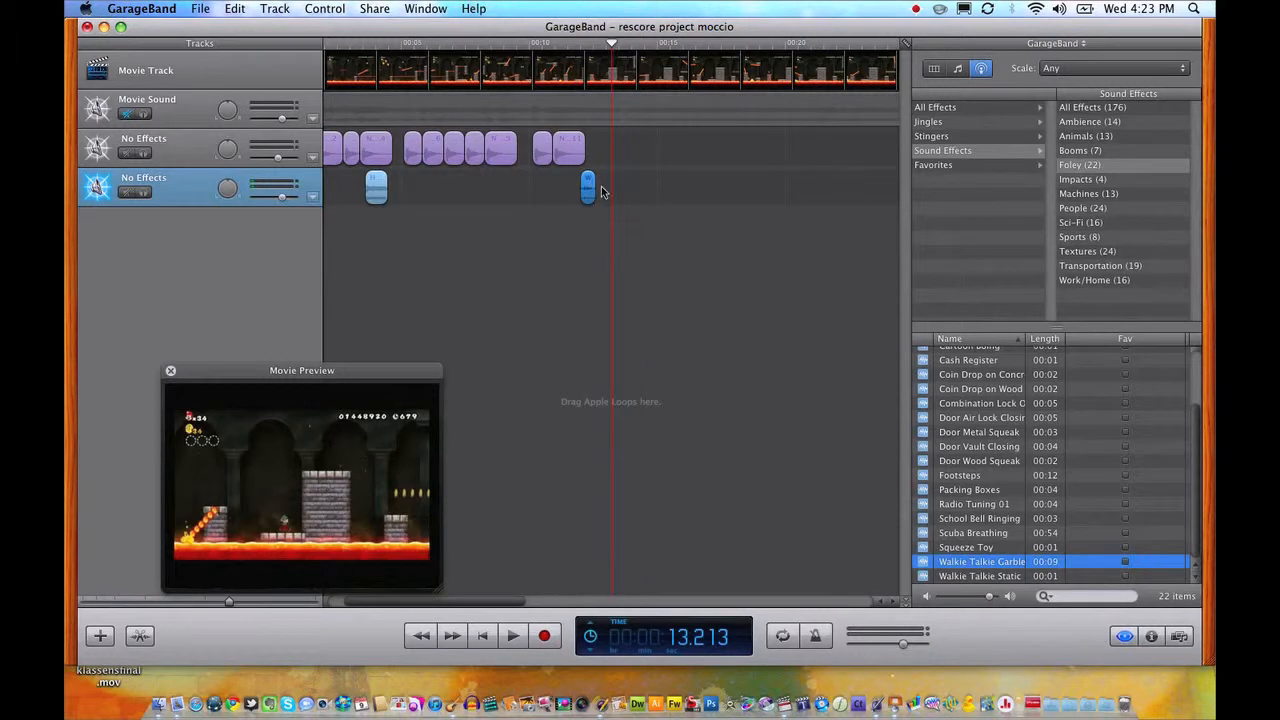
Browse the sound effect categories, audition Bubbles from Foley, and add it at the movie's start on its own new track.
{"action": "left_click_drag", "start_coordinate": [586, 47], "coordinate": [250, 43]}
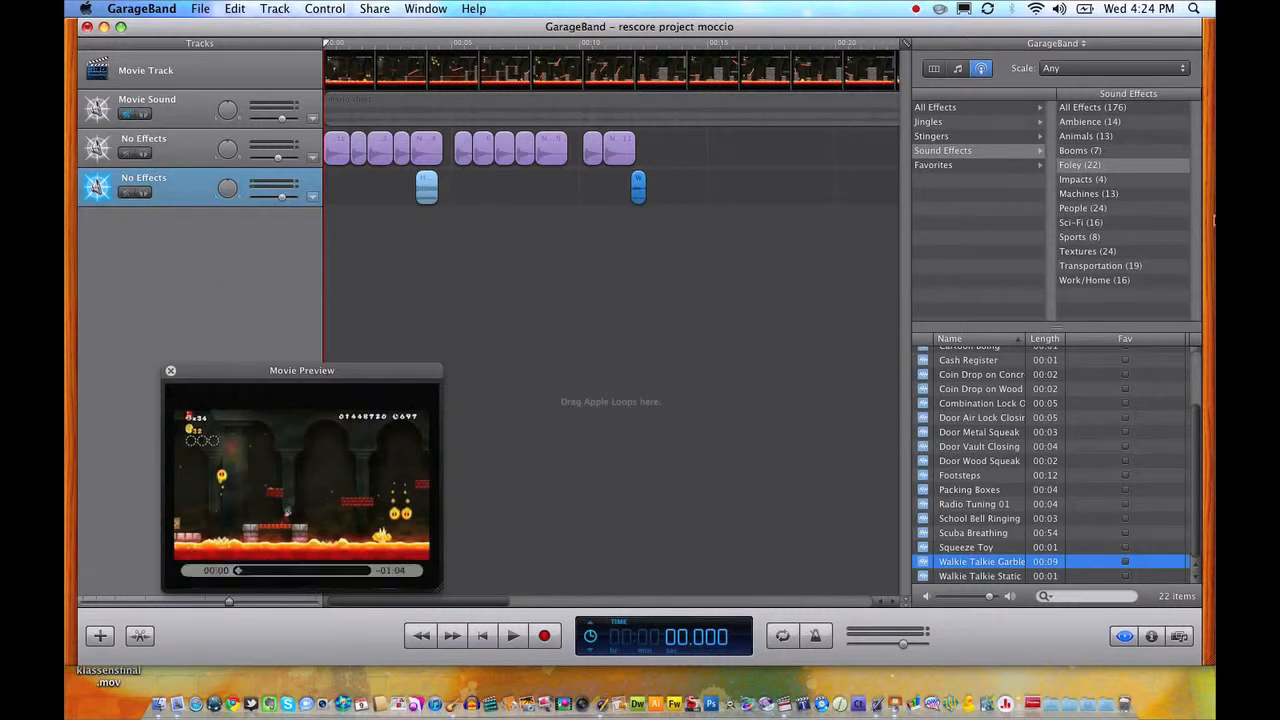
{"action": "left_click", "coordinate": [1085, 208]}
{"action": "left_click", "coordinate": [1080, 237]}
{"action": "left_click", "coordinate": [1094, 251]}
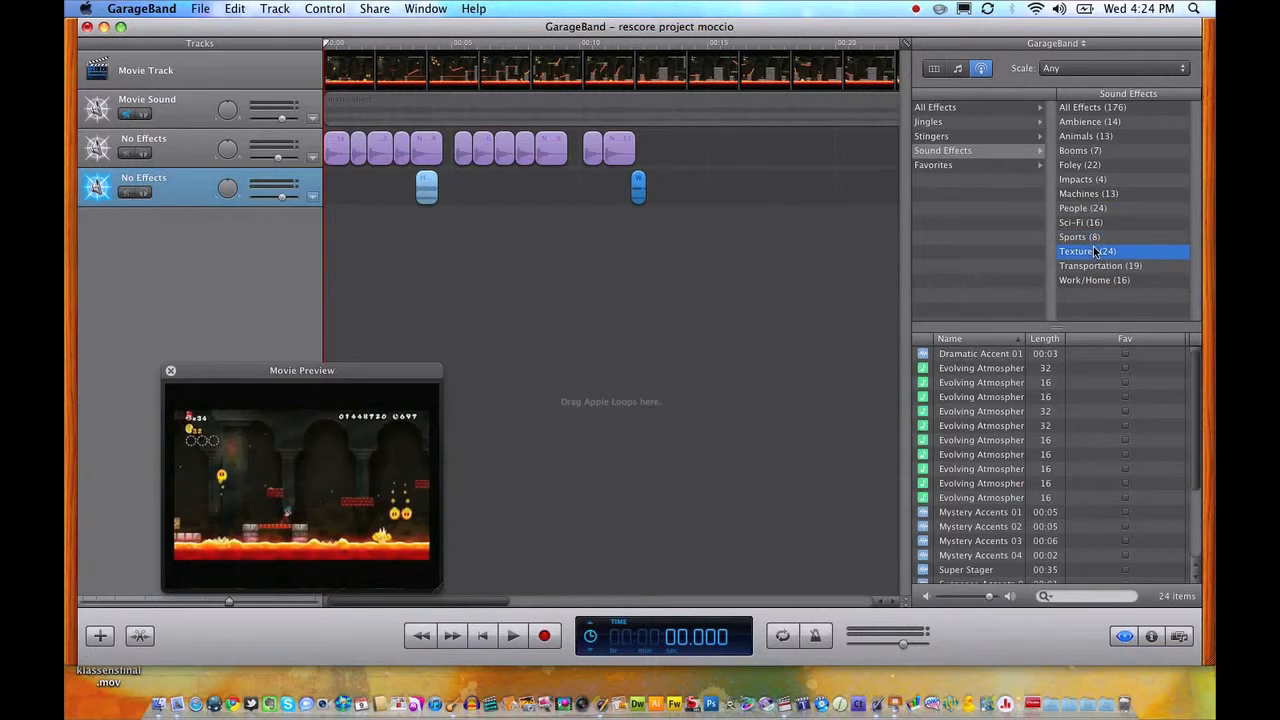
{"action": "left_click", "coordinate": [1092, 165]}
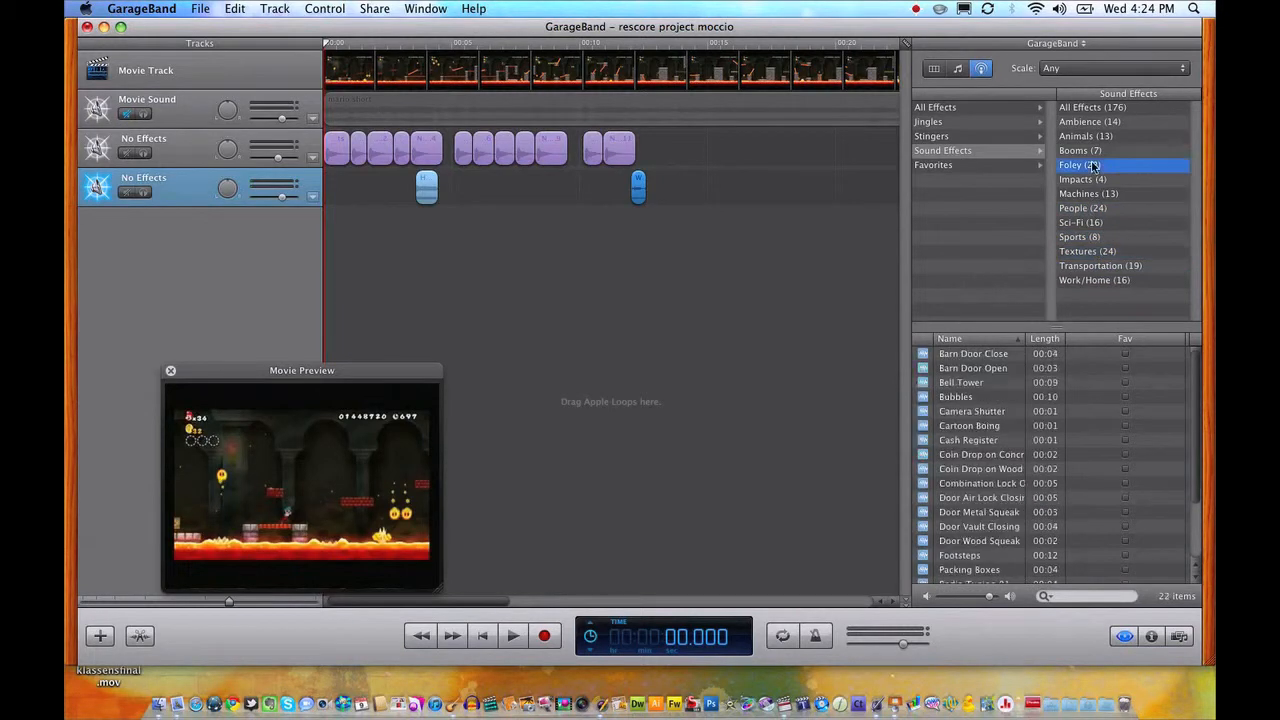
{"action": "left_click", "coordinate": [922, 398]}
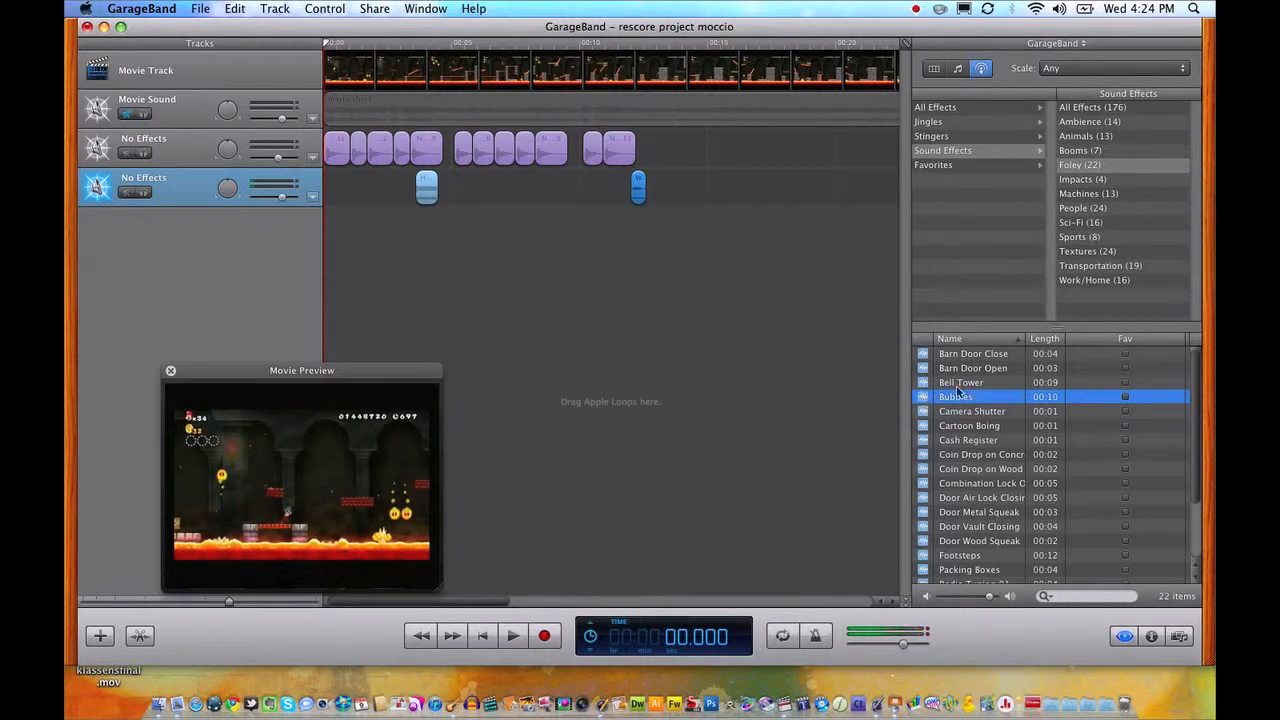
{"action": "left_click_drag", "start_coordinate": [957, 396], "coordinate": [312, 236]}
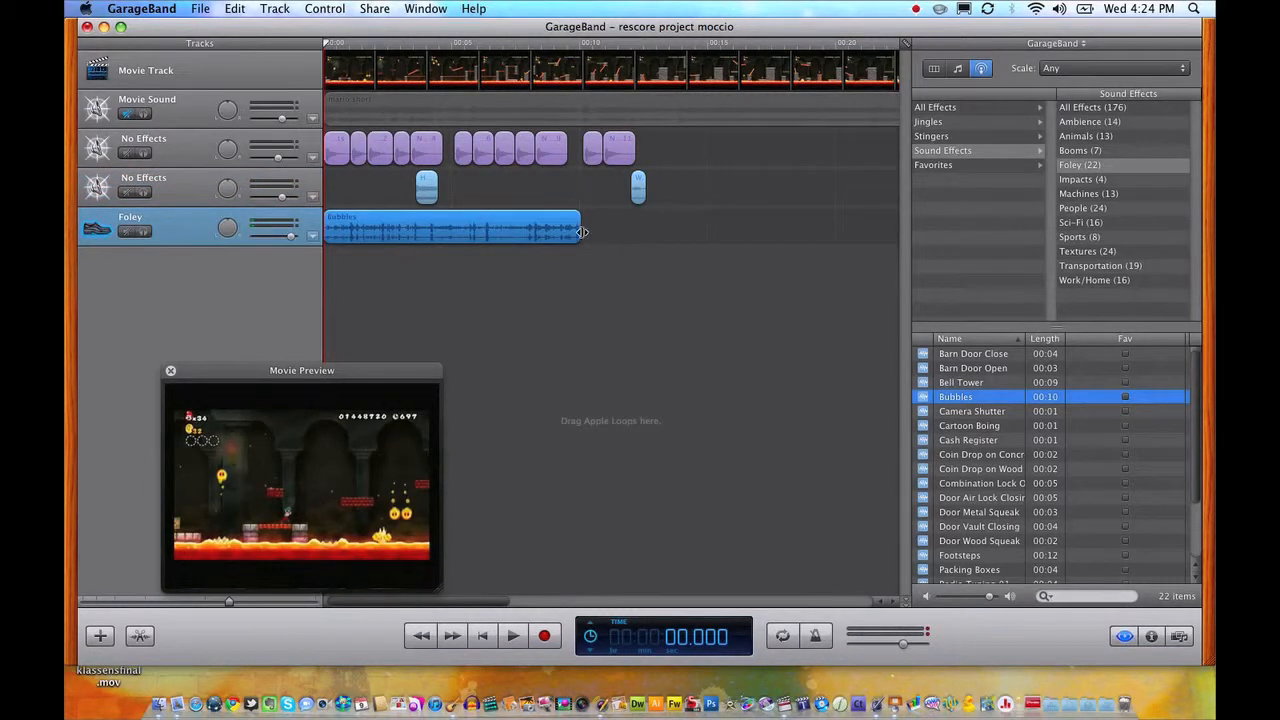
Loop the Bubbles region to just past the end of the movie and play the mix from the start.
{"action": "scroll", "coordinate": [700, 240], "scroll_direction": "right", "scroll_amount": 5}
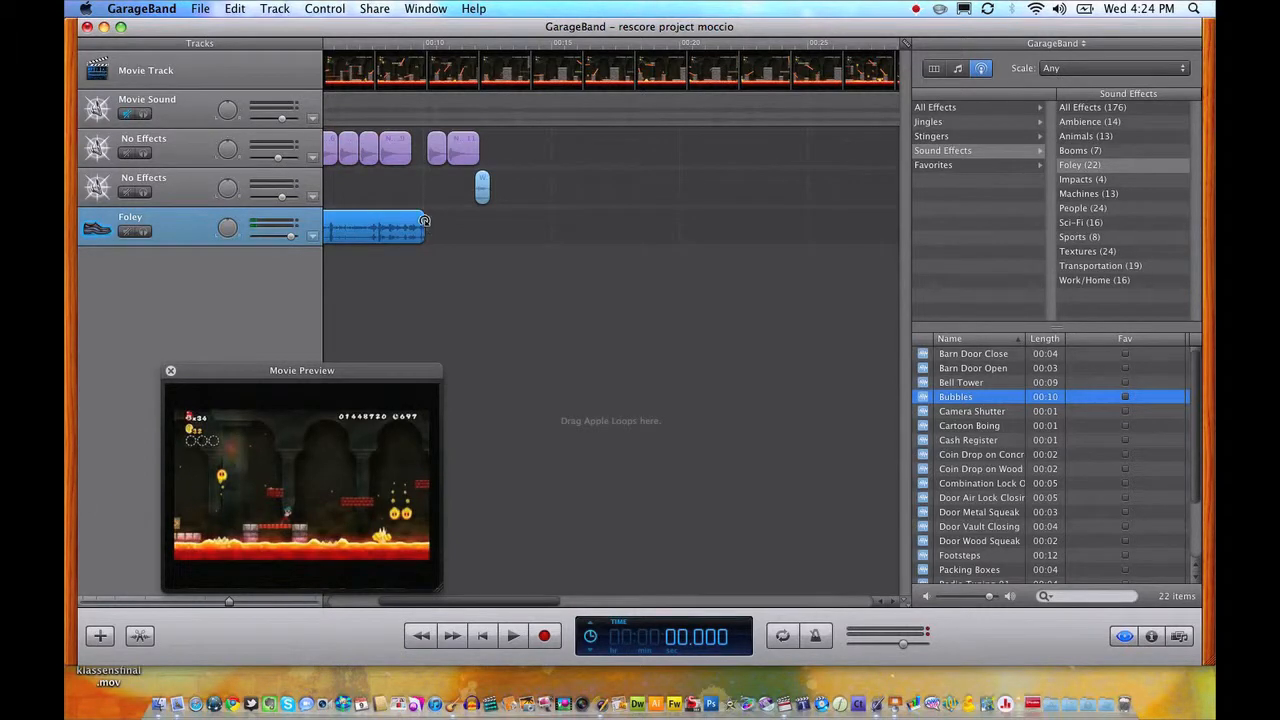
{"action": "left_click_drag", "start_coordinate": [424, 218], "coordinate": [692, 216]}
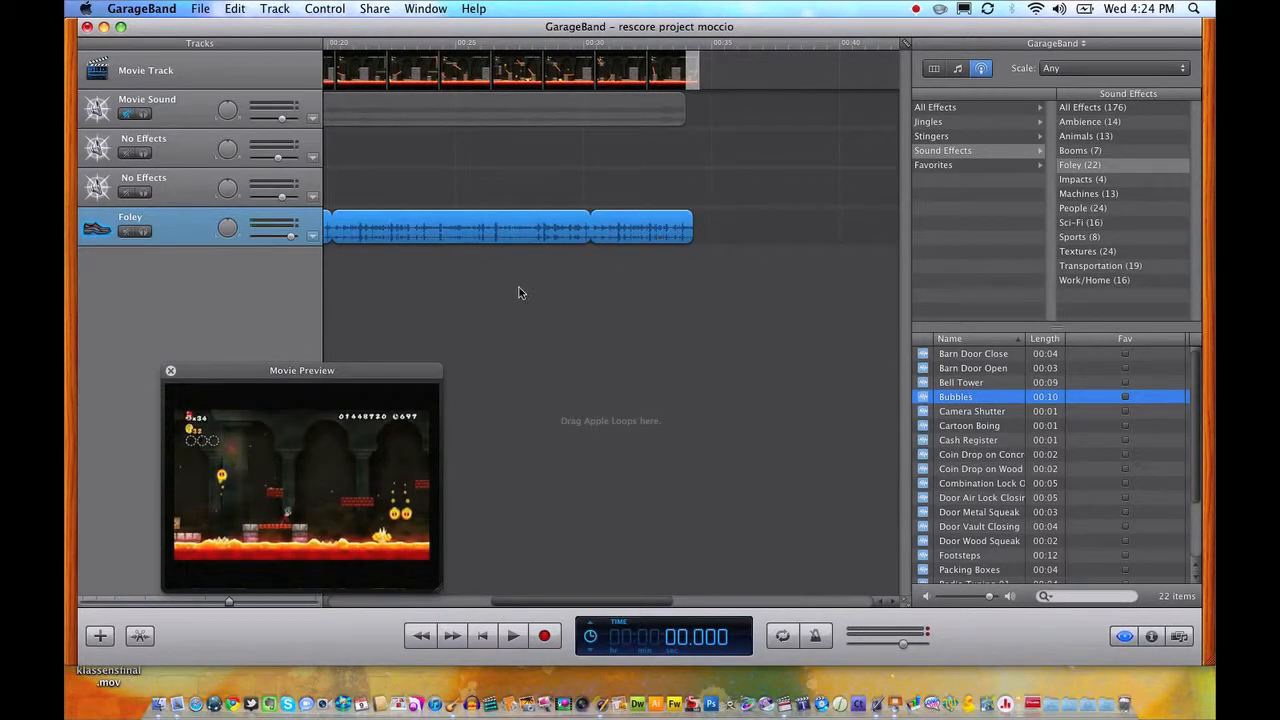
{"action": "left_click", "coordinate": [409, 603]}
{"action": "key", "text": "space"}
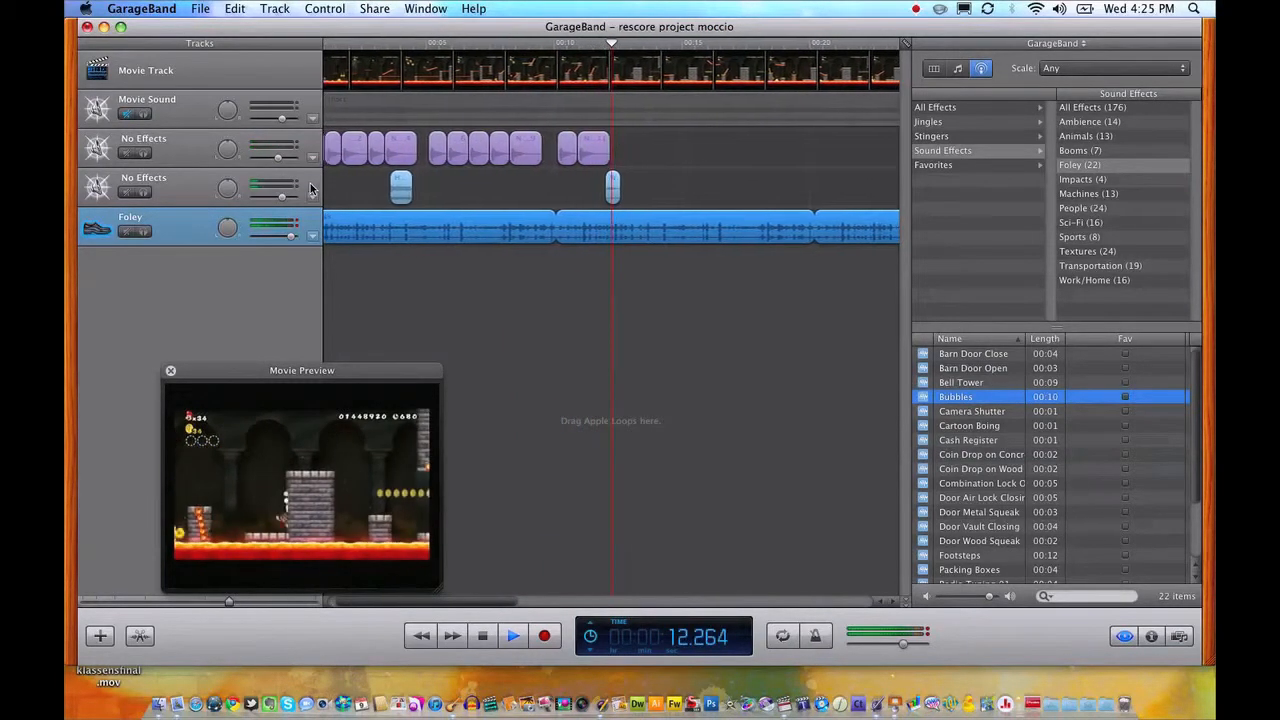
{"action": "key", "text": "space"}
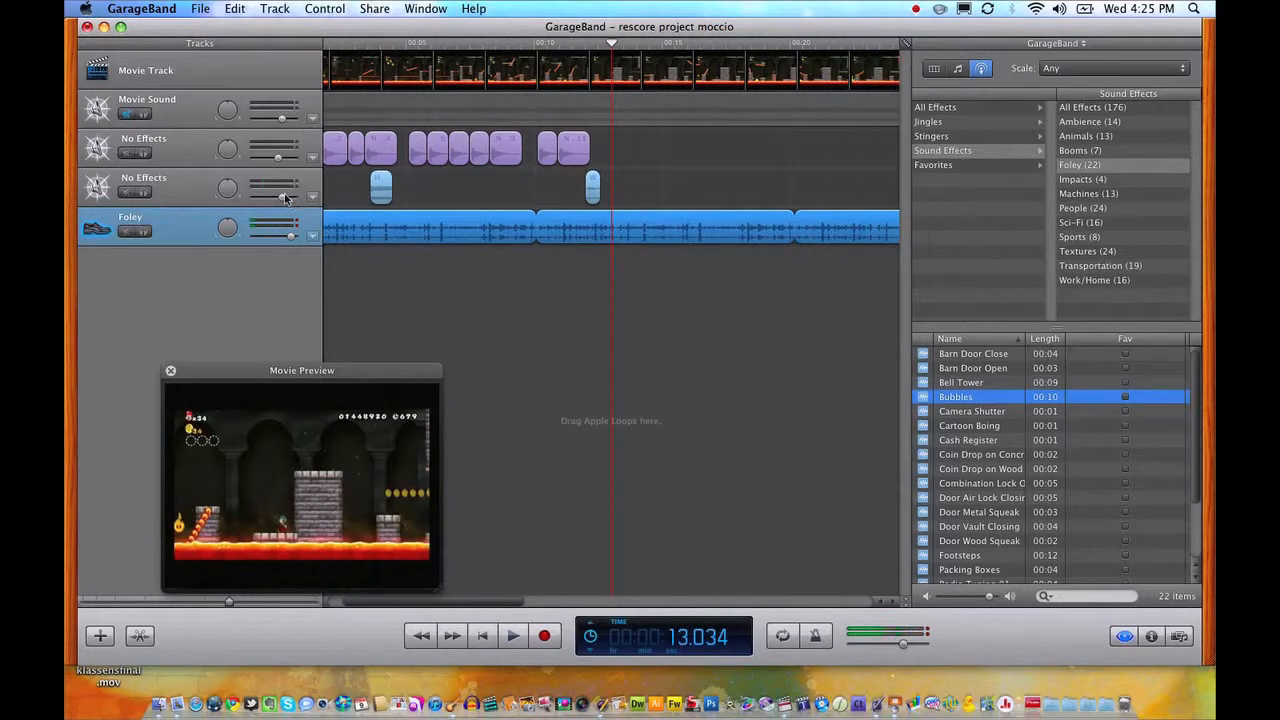
Raise the second No Effects track's volume to 2.7 dB and replay the Walkie Talkie Garble passage from 11.812 seconds.
{"action": "left_click_drag", "start_coordinate": [279, 196], "coordinate": [287, 196]}
{"action": "left_click", "coordinate": [582, 50]}
{"action": "key", "text": "space"}
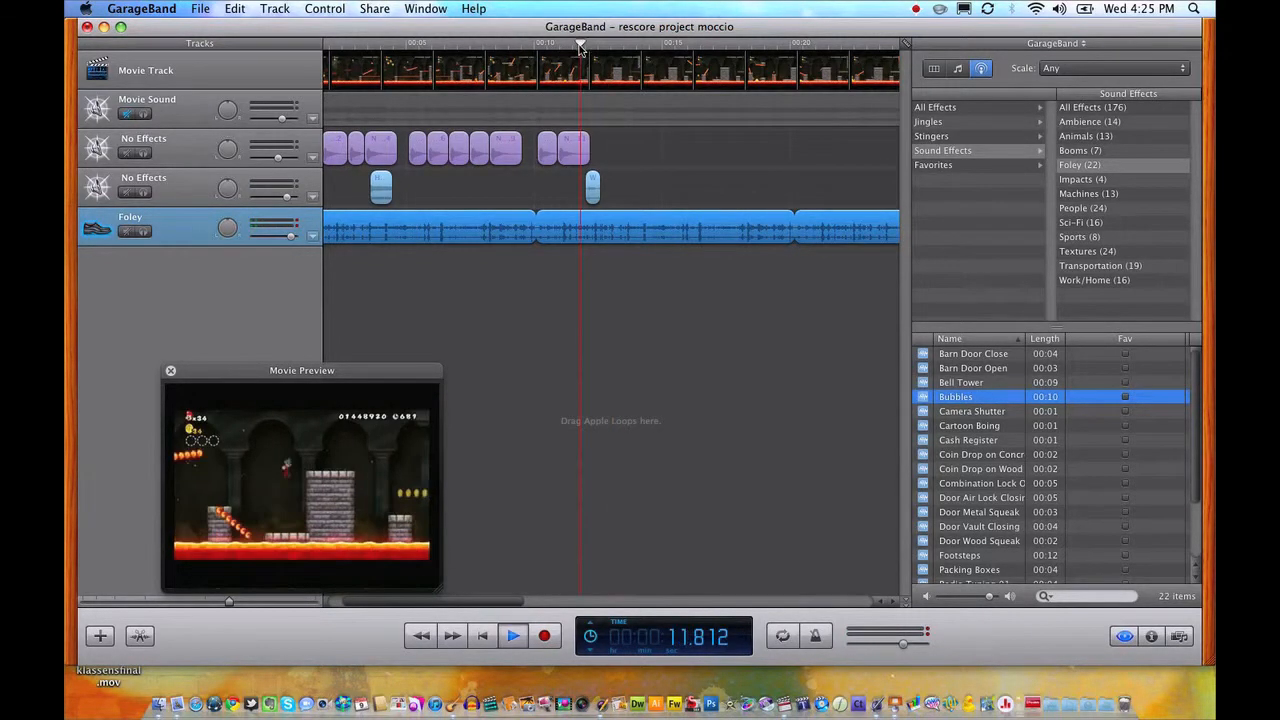
{"action": "key", "text": "space"}
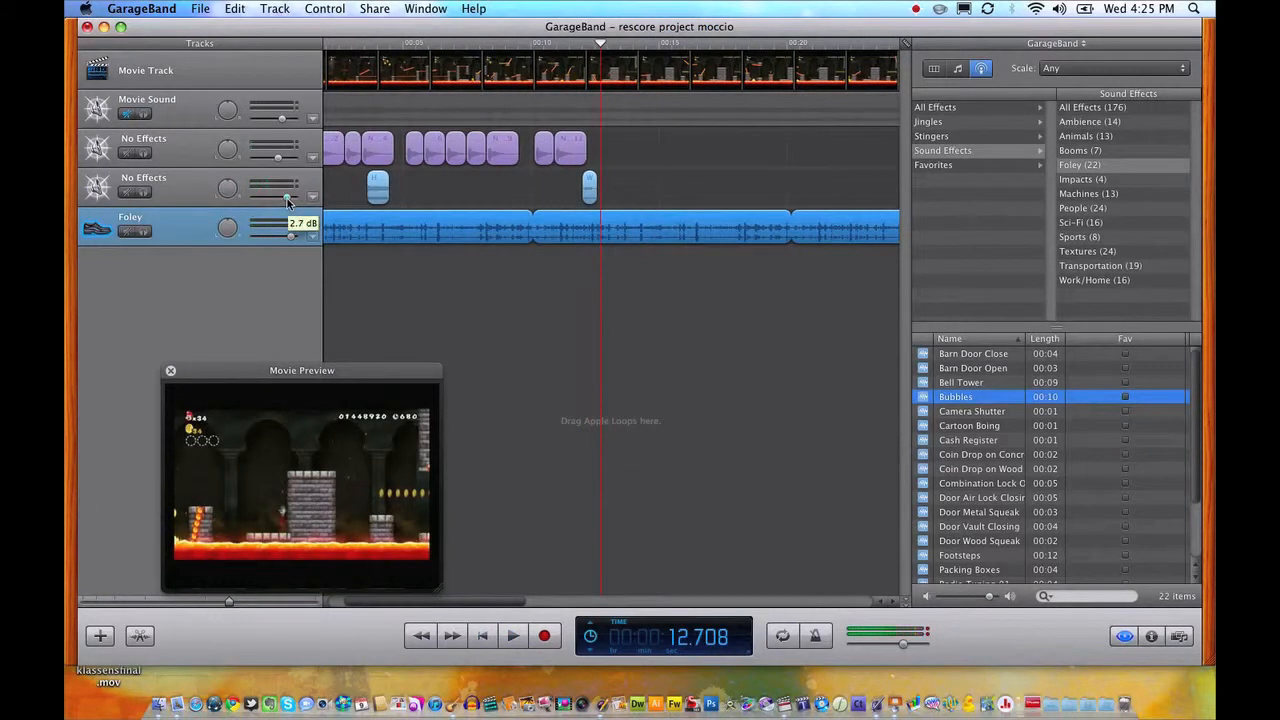
Lower the Foley track's volume so the Bubbles sound sits further back, and replay part of the mix.
{"action": "left_click_drag", "start_coordinate": [289, 237], "coordinate": [276, 237]}
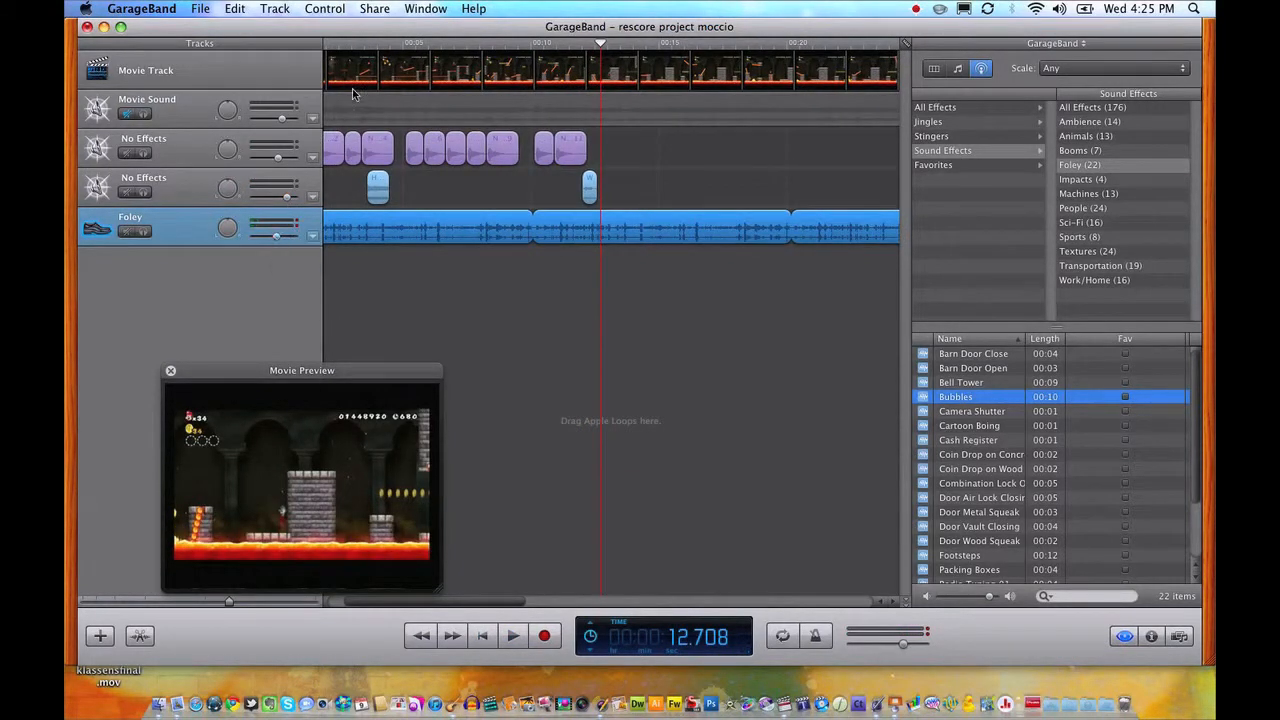
{"action": "left_click", "coordinate": [425, 46]}
{"action": "key", "text": "space"}
{"action": "scroll", "coordinate": [426, 49], "scroll_direction": "left", "scroll_amount": 3}
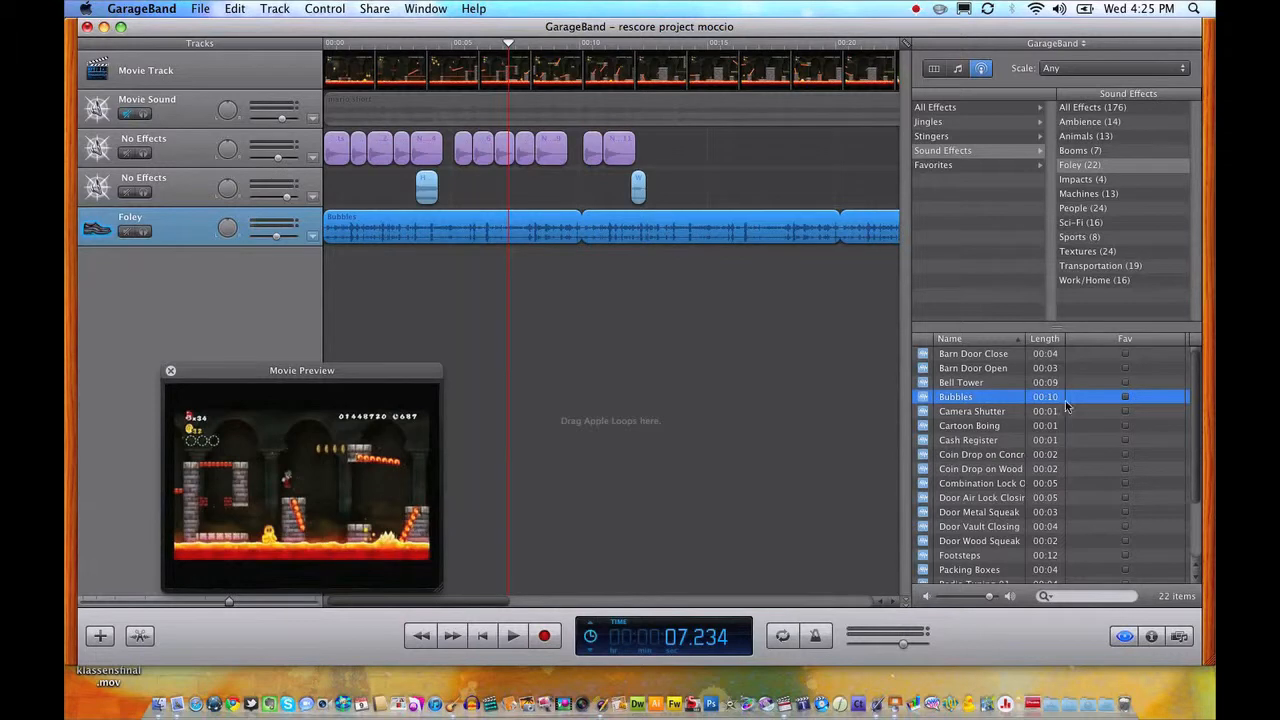
Browse the loop library's Jingles, looking through the Urban and World categories for background music.
{"action": "left_click", "coordinate": [960, 68]}
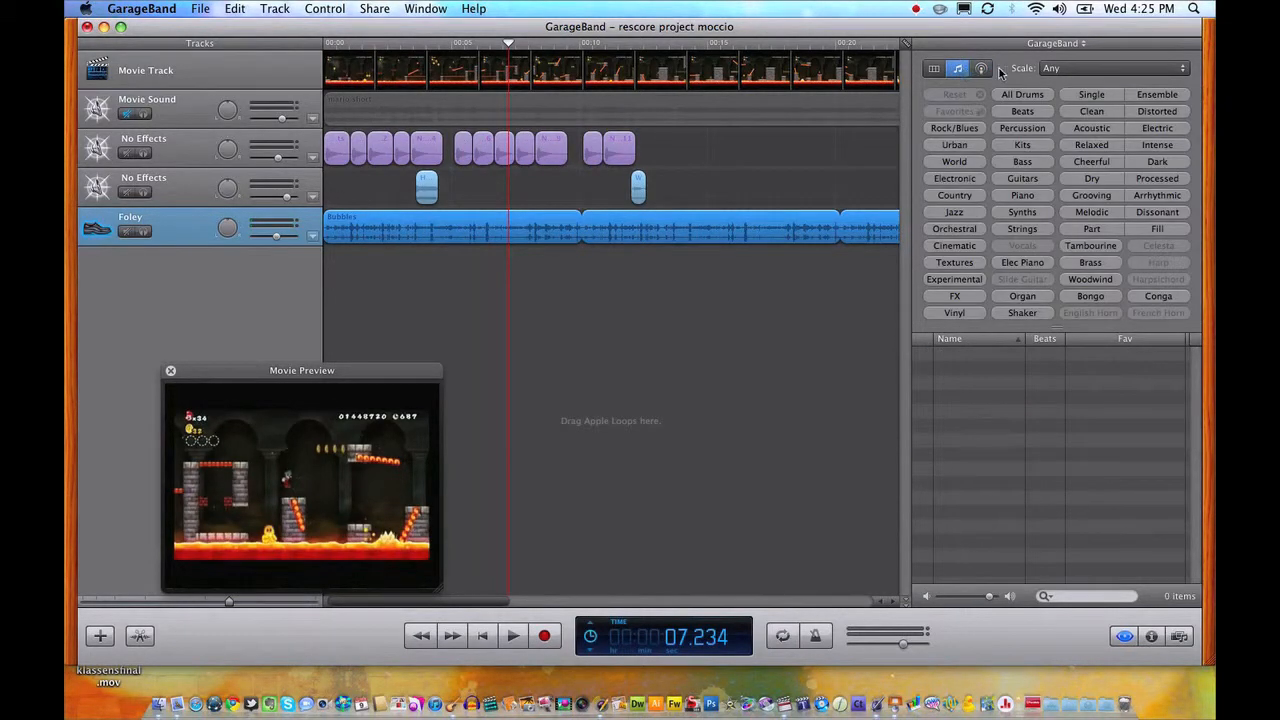
{"action": "left_click", "coordinate": [980, 69]}
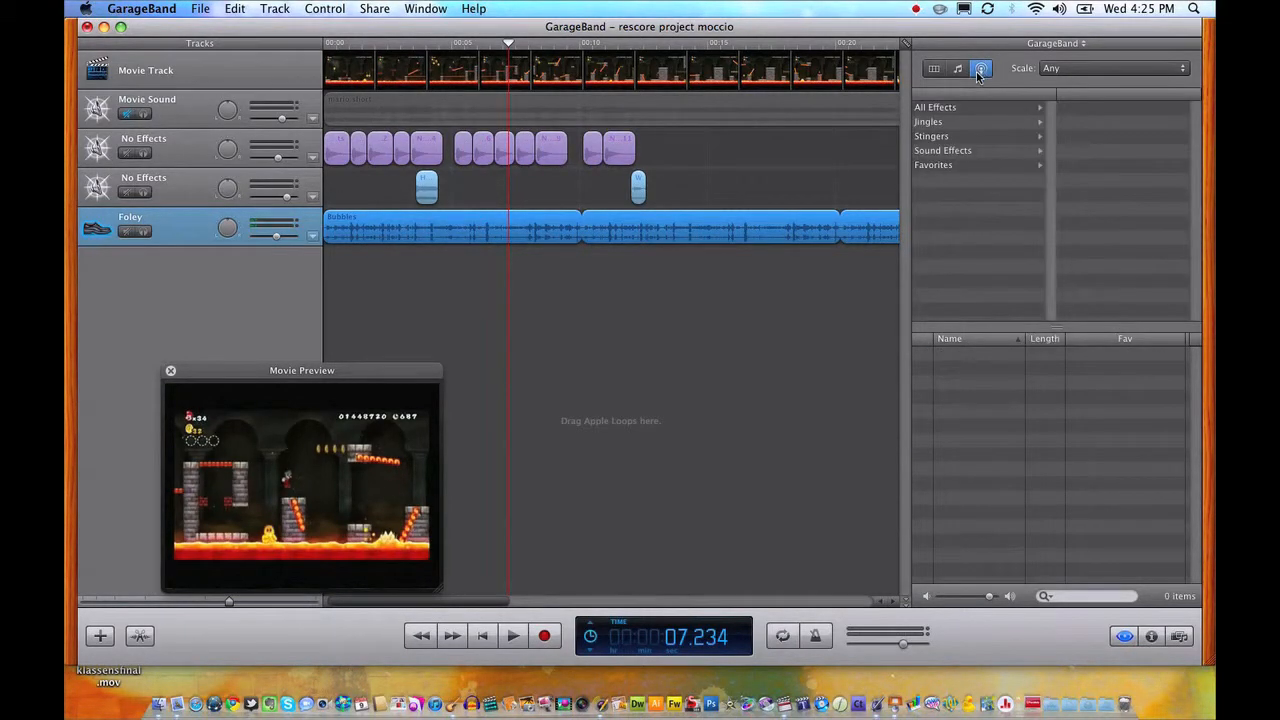
{"action": "left_click", "coordinate": [932, 122]}
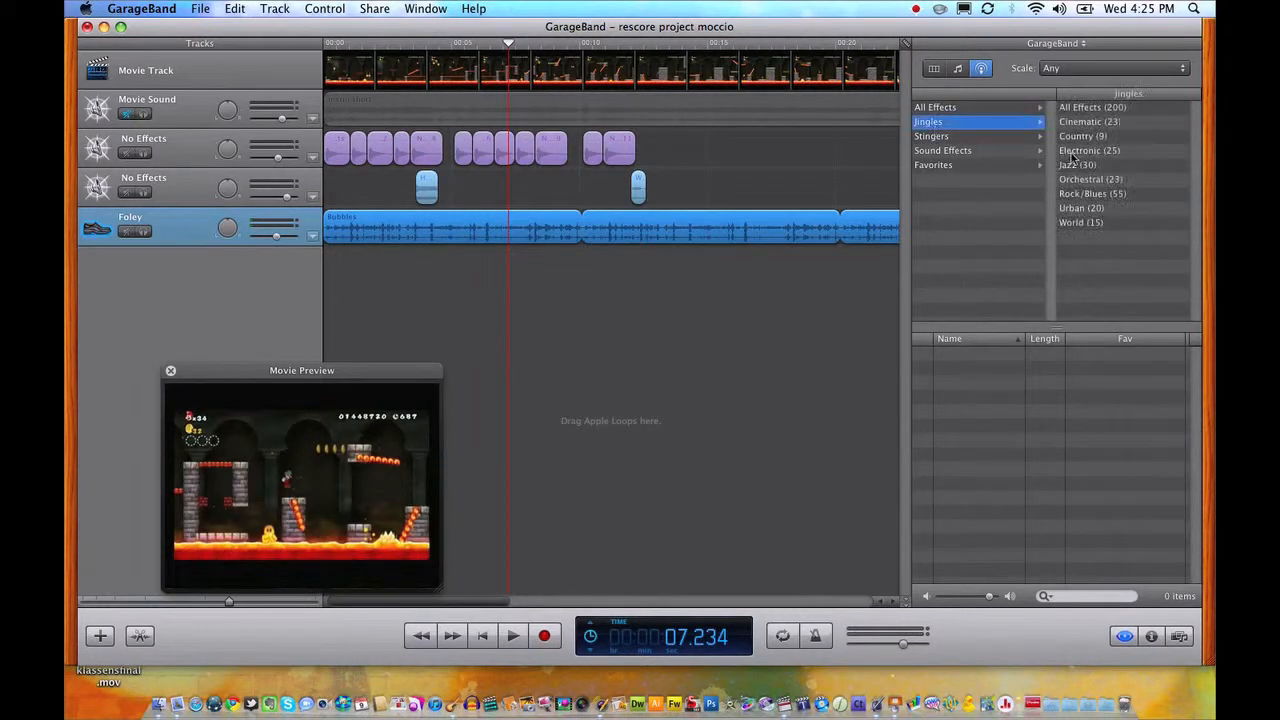
{"action": "left_click", "coordinate": [1078, 208]}
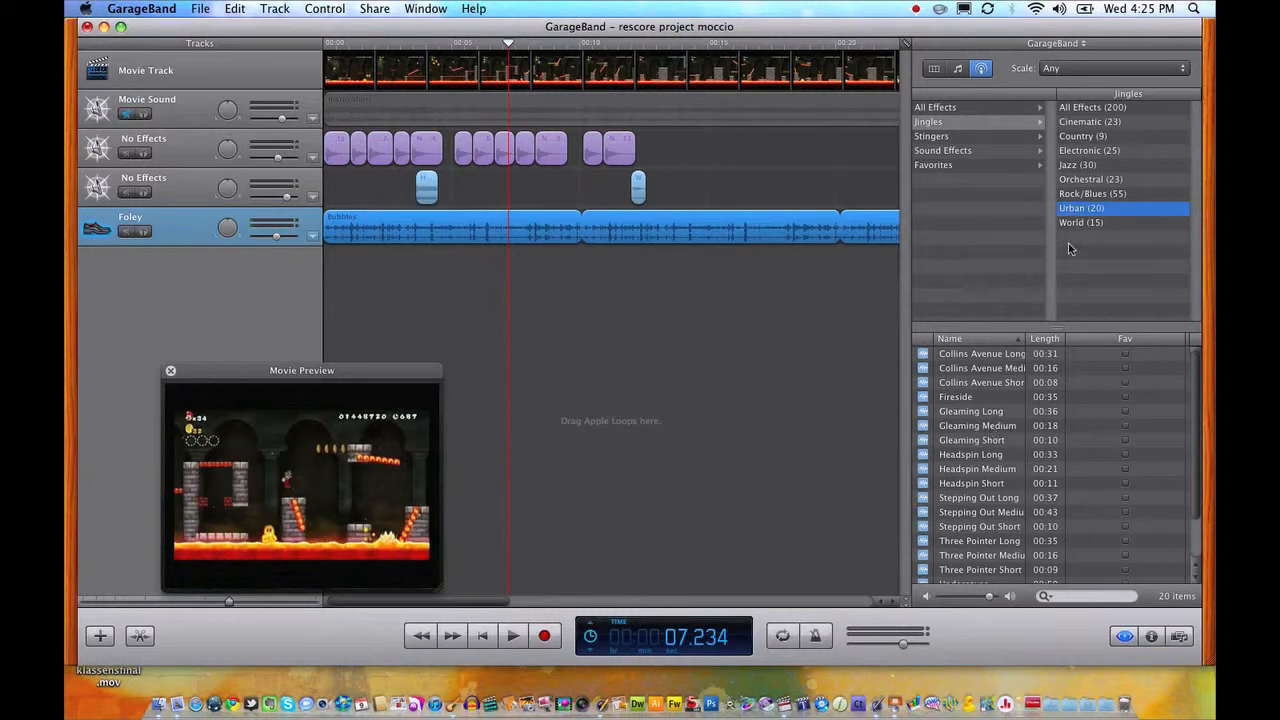
{"action": "scroll", "coordinate": [940, 445], "scroll_direction": "down", "scroll_amount": 3}
{"action": "scroll", "coordinate": [944, 470], "scroll_direction": "up", "scroll_amount": 3}
{"action": "left_click", "coordinate": [1073, 221]}
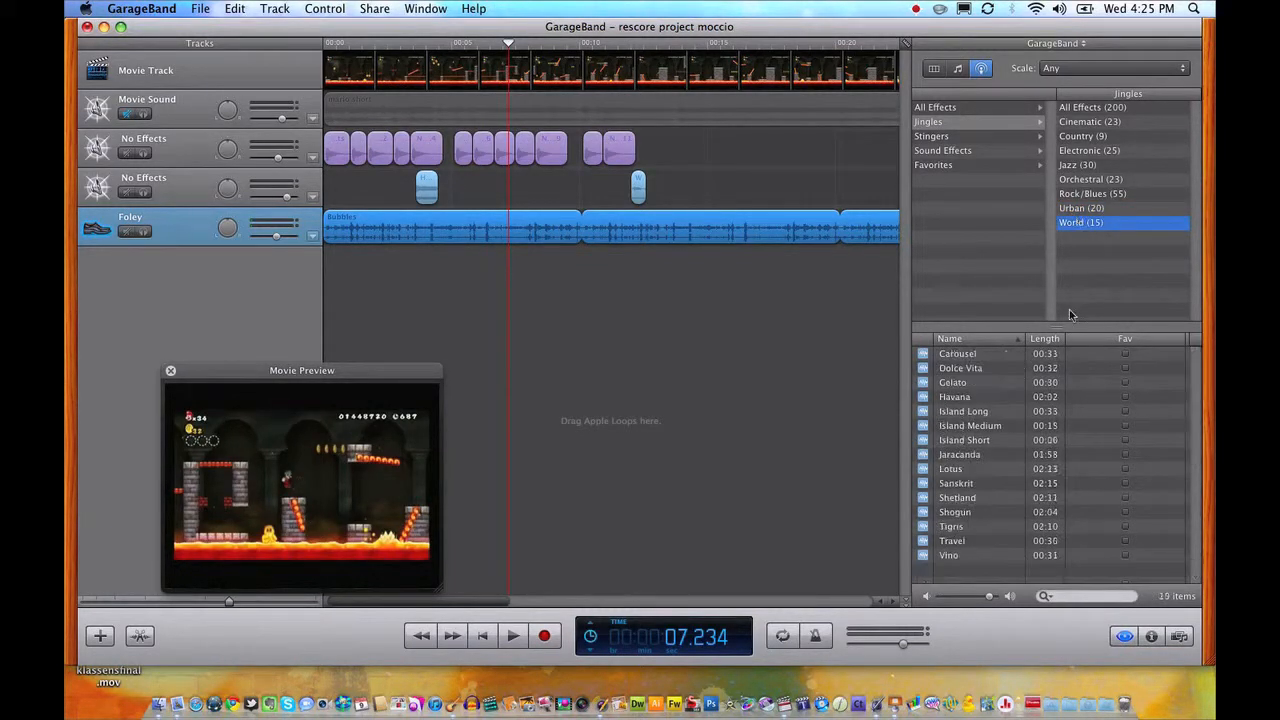
Audition World jingles including Sanskrit, Shogun, Tigris and Havana, and add Havana at the movie's start on its own new track.
{"action": "left_click", "coordinate": [980, 486]}
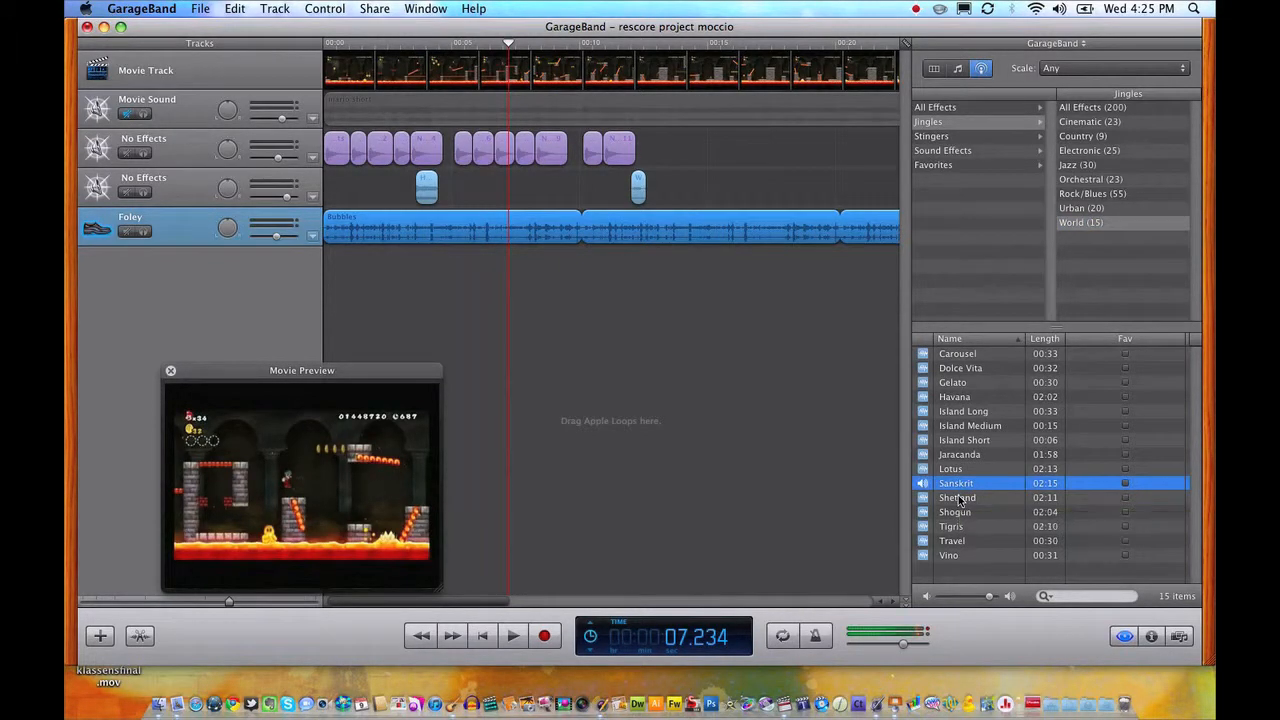
{"action": "left_click", "coordinate": [960, 498]}
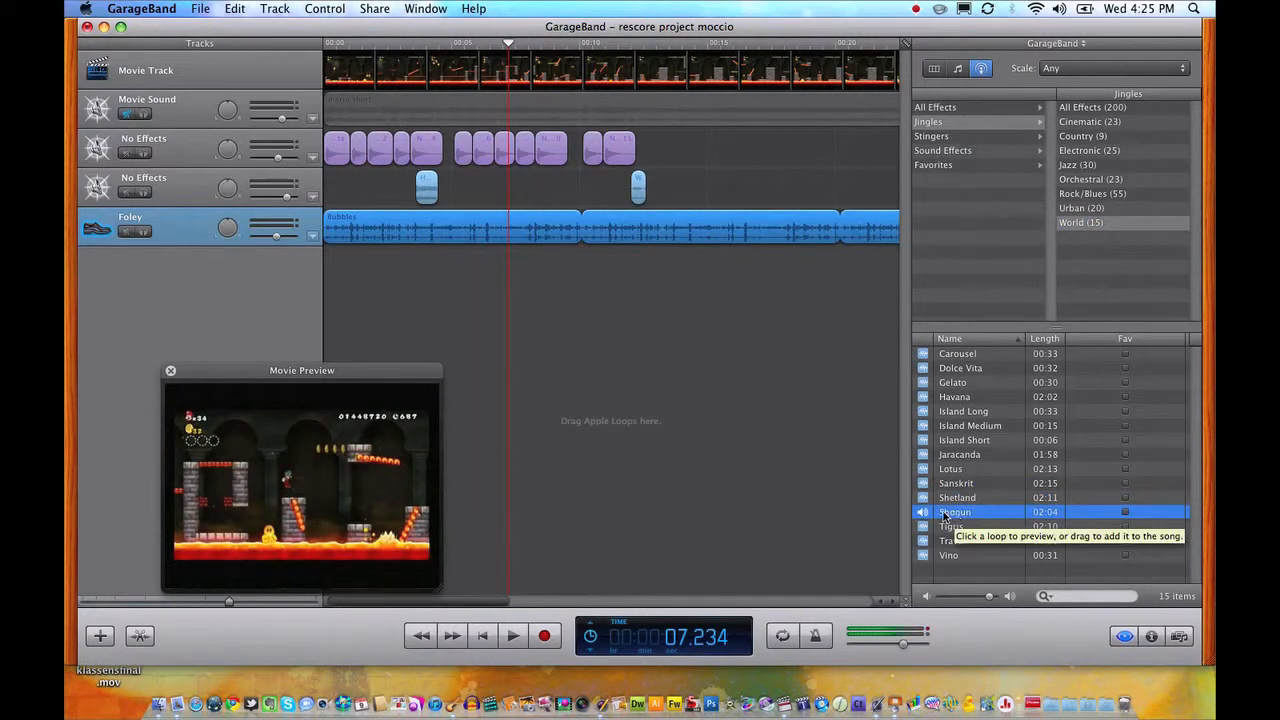
{"action": "left_click", "coordinate": [942, 528]}
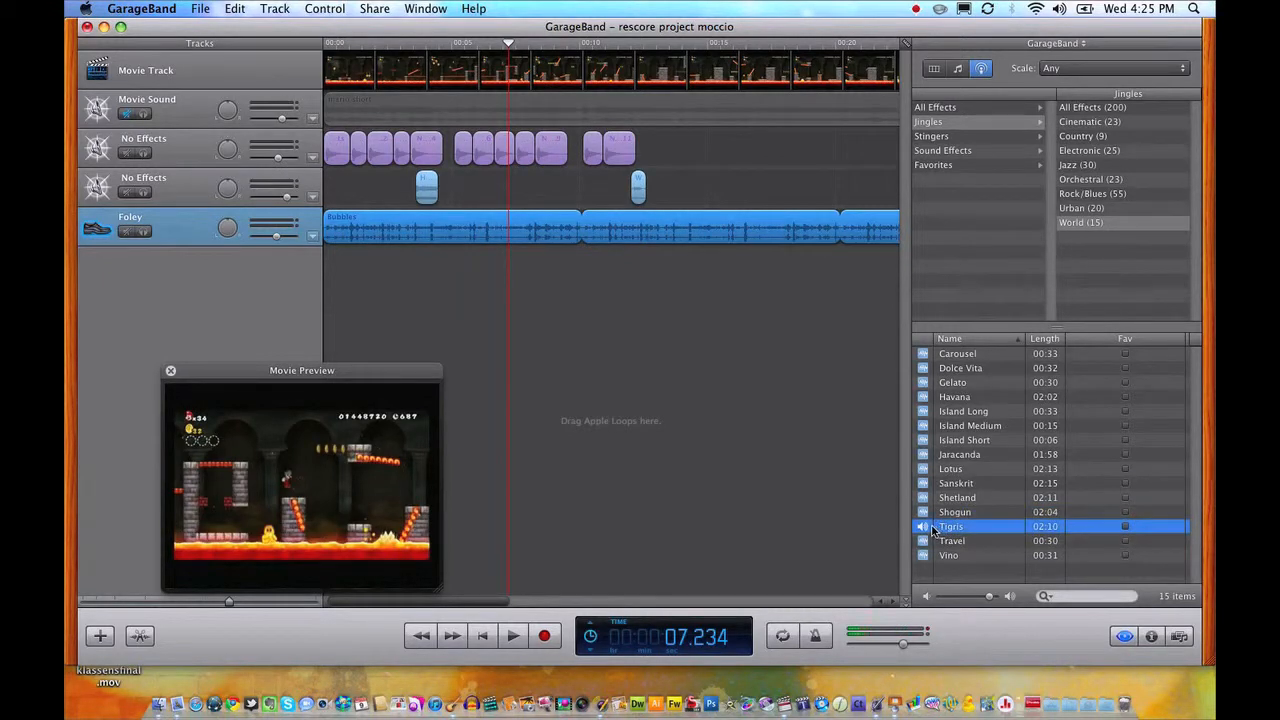
{"action": "left_click", "coordinate": [957, 398]}
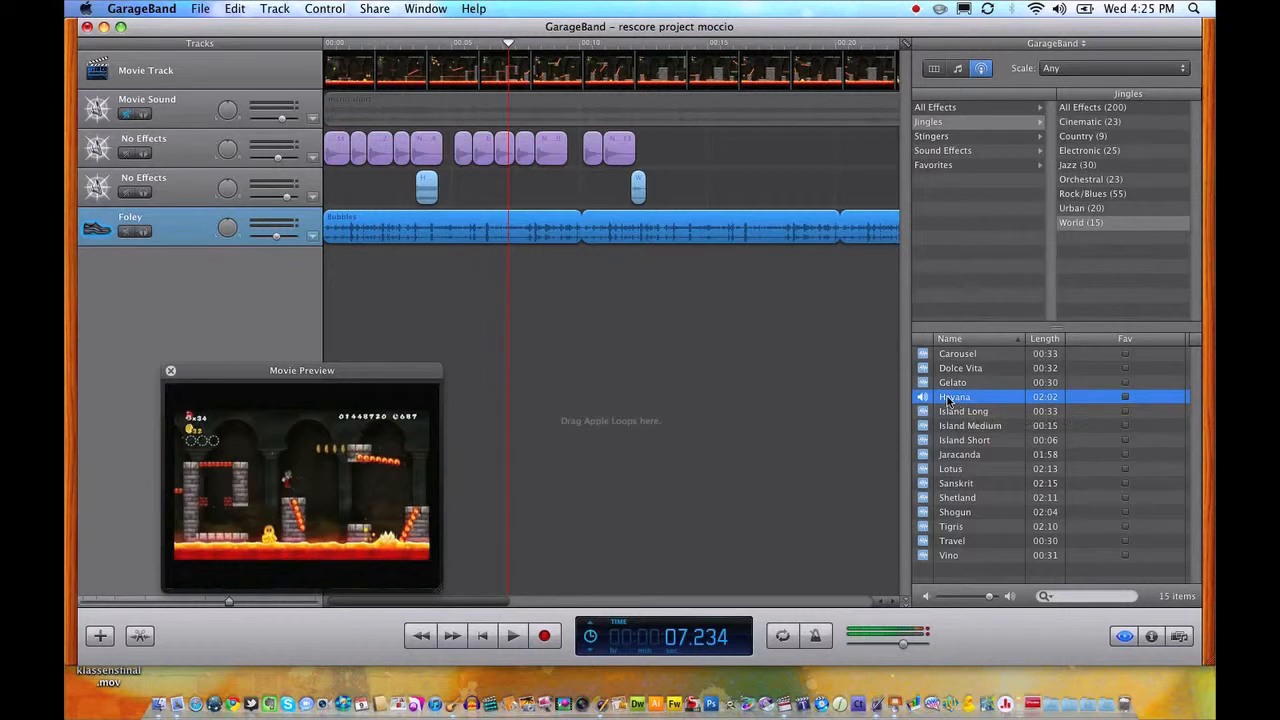
{"action": "left_click_drag", "start_coordinate": [946, 399], "coordinate": [307, 272]}
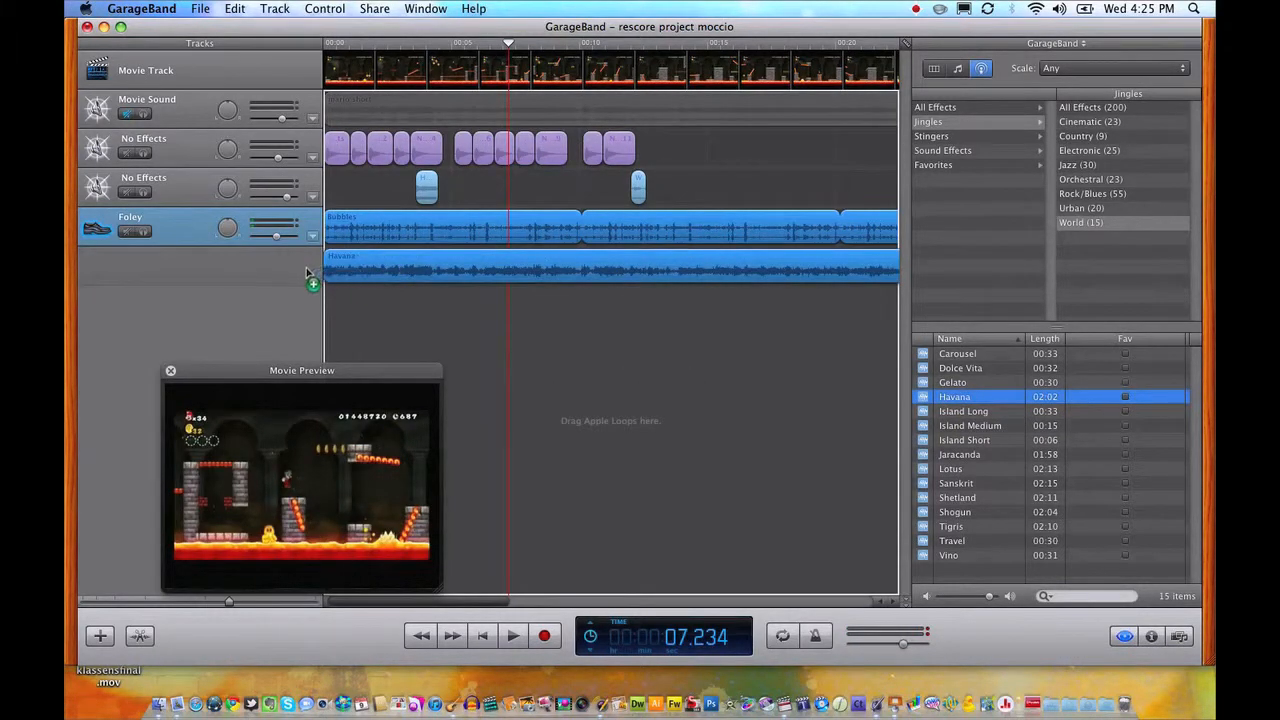
Split the Havana region at 34.437 seconds, just past the movie's end, and delete the part after the split.
{"action": "left_click_drag", "start_coordinate": [382, 603], "coordinate": [475, 600]}
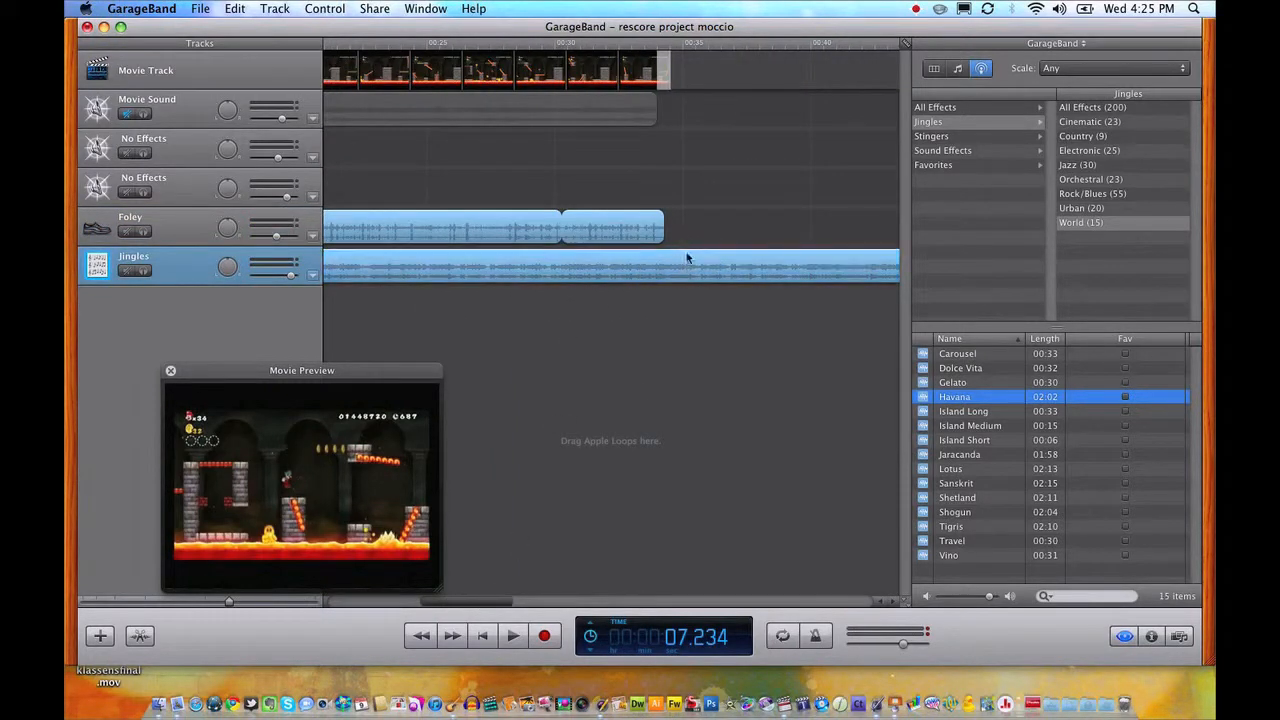
{"action": "left_click", "coordinate": [663, 44]}
{"action": "left_click_drag", "start_coordinate": [660, 45], "coordinate": [668, 45]}
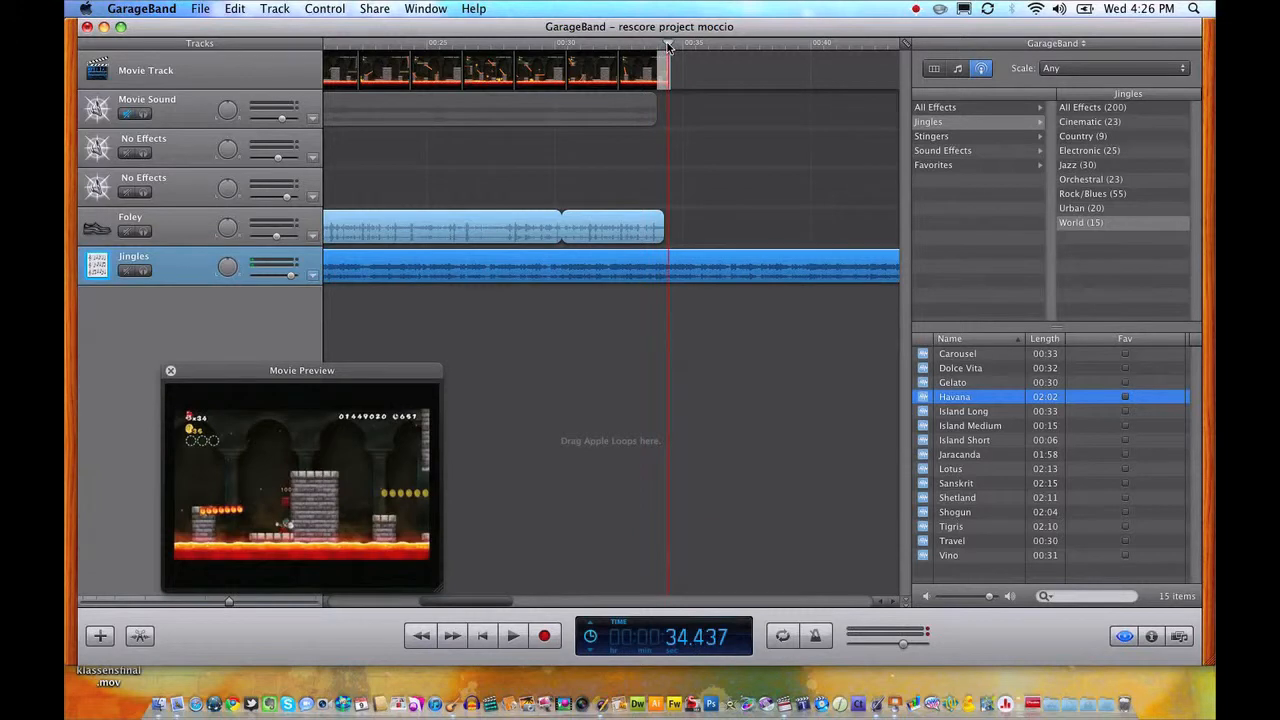
{"action": "left_click", "coordinate": [272, 8]}
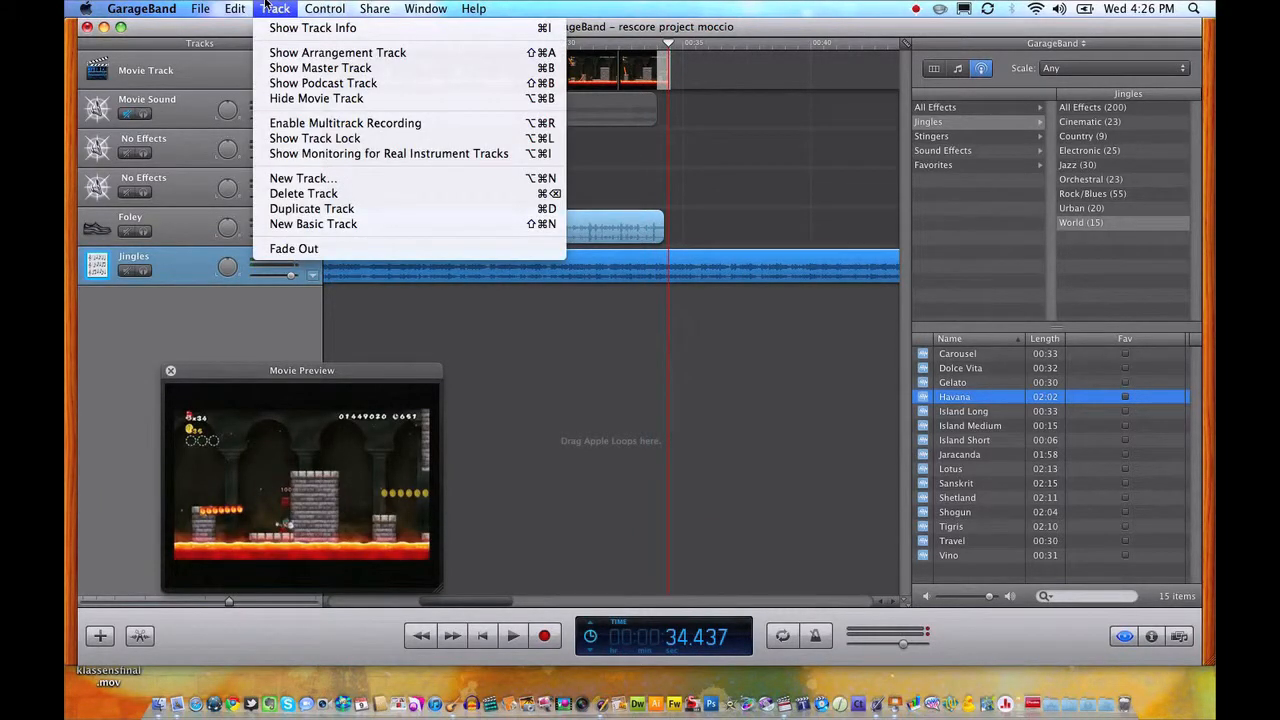
{"action": "mouse_move", "coordinate": [238, 8]}
{"action": "left_click", "coordinate": [279, 197]}
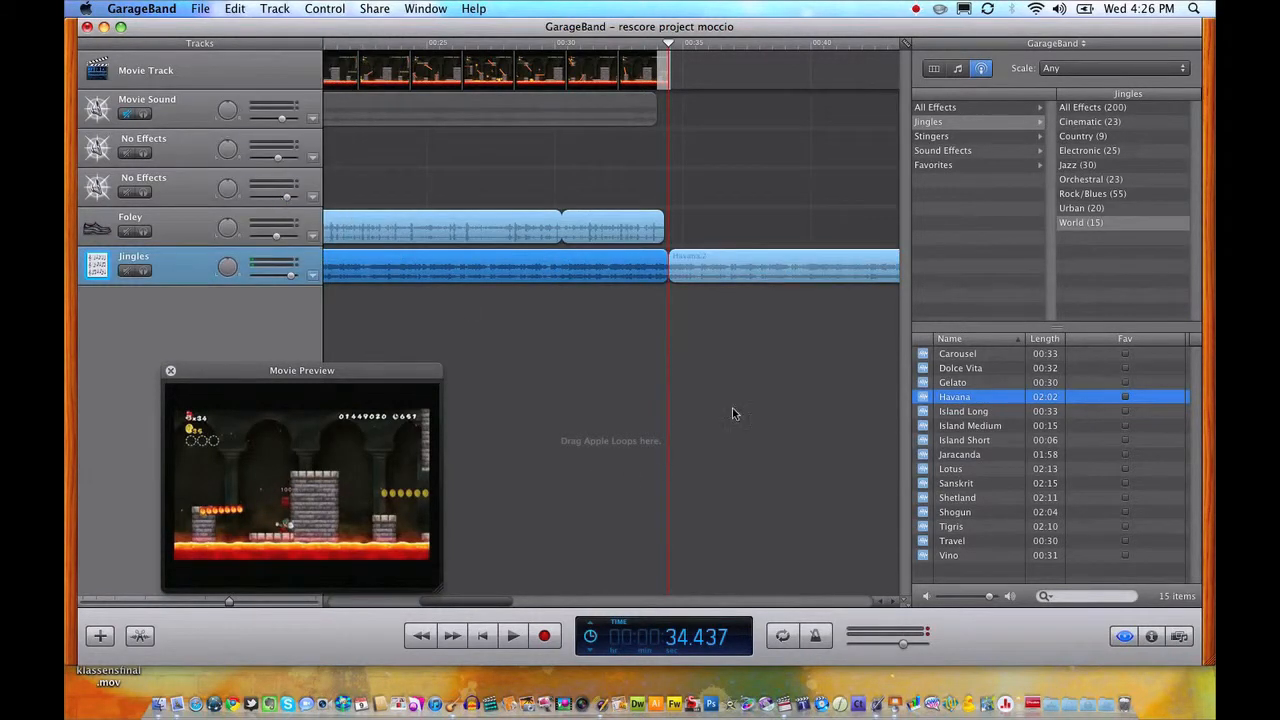
{"action": "left_click", "coordinate": [749, 274]}
{"action": "key", "text": "Delete"}
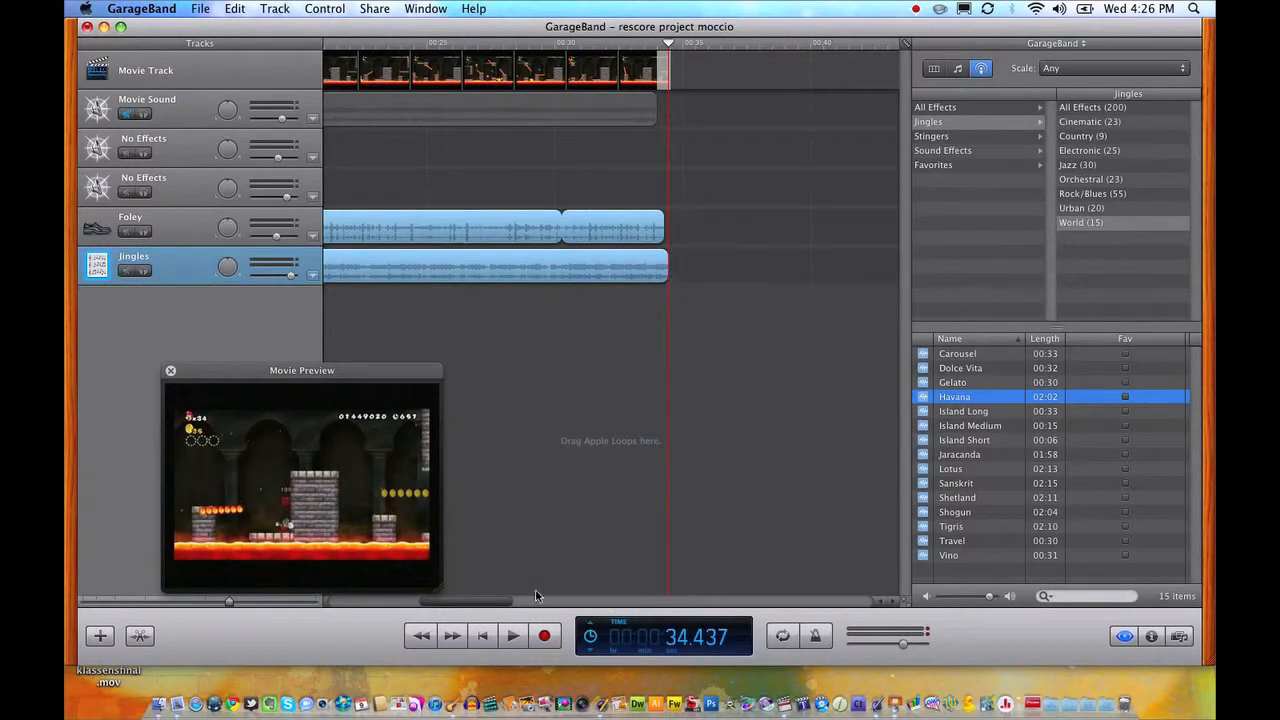
Play the movie from the start to check the mix with the Havana music.
{"action": "left_click_drag", "start_coordinate": [489, 600], "coordinate": [315, 602]}
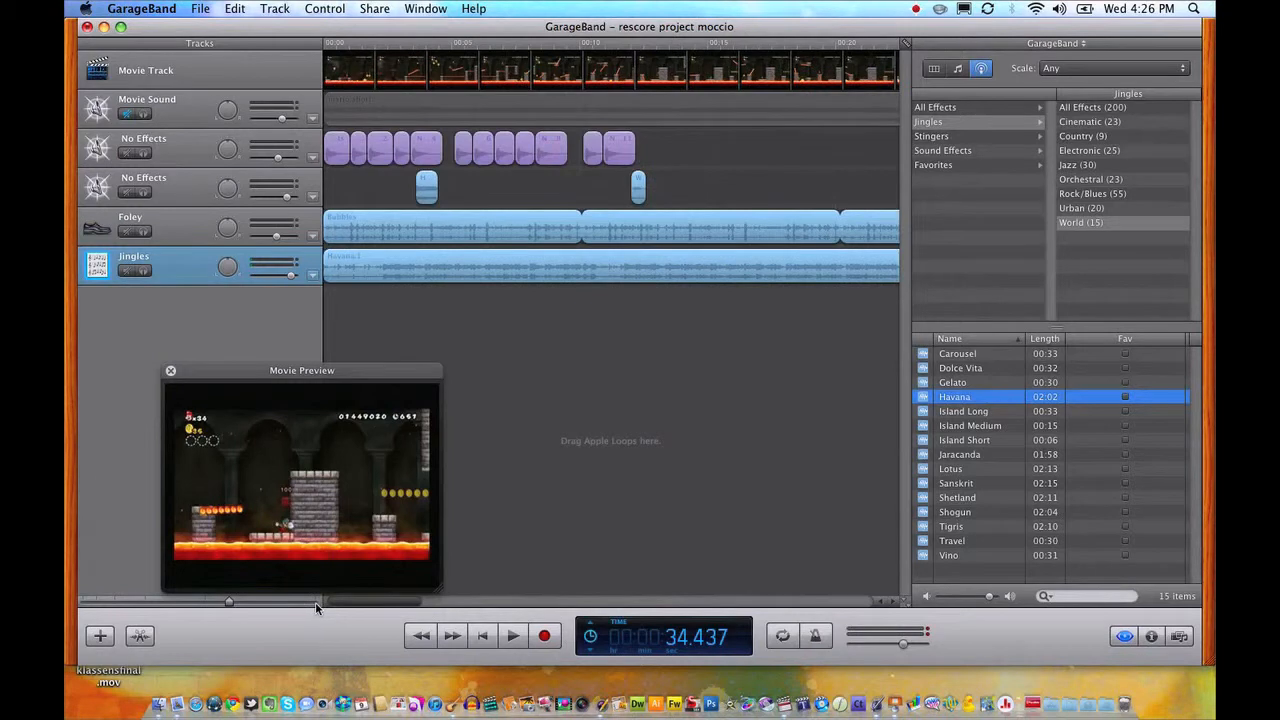
{"action": "left_click", "coordinate": [372, 45]}
{"action": "key", "text": "Home"}
{"action": "key", "text": "space"}
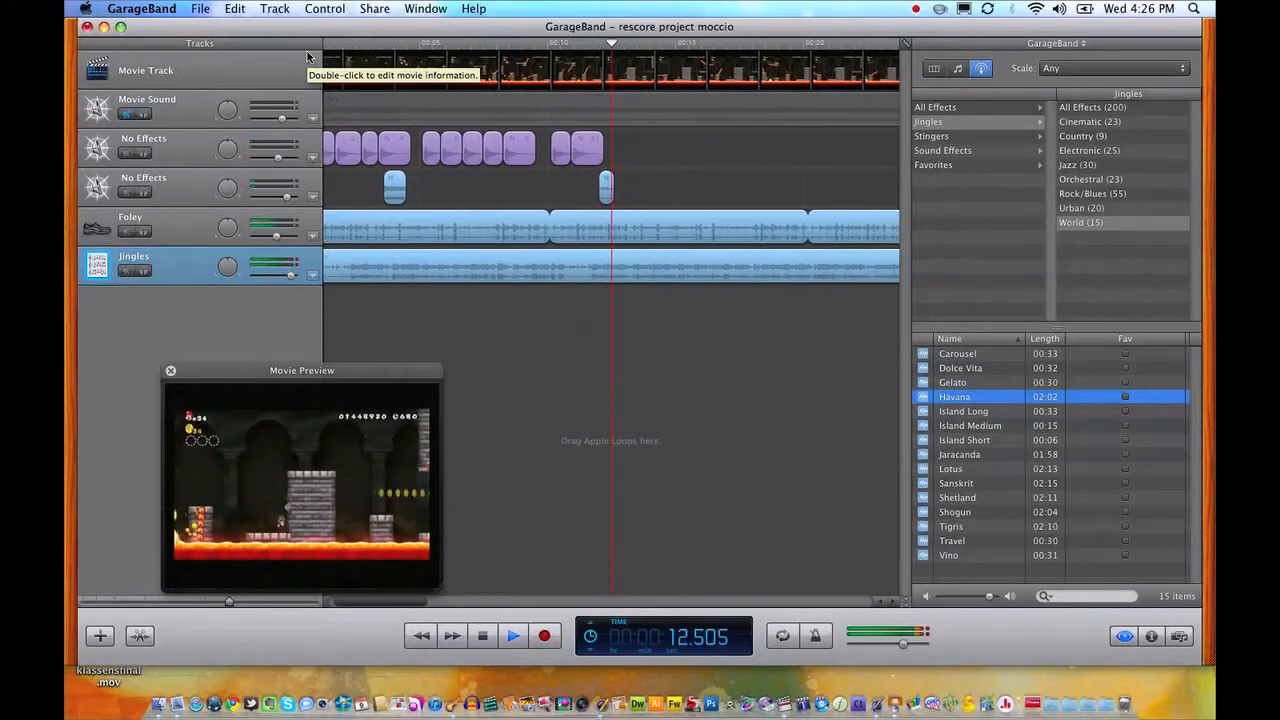
{"action": "key", "text": "space"}
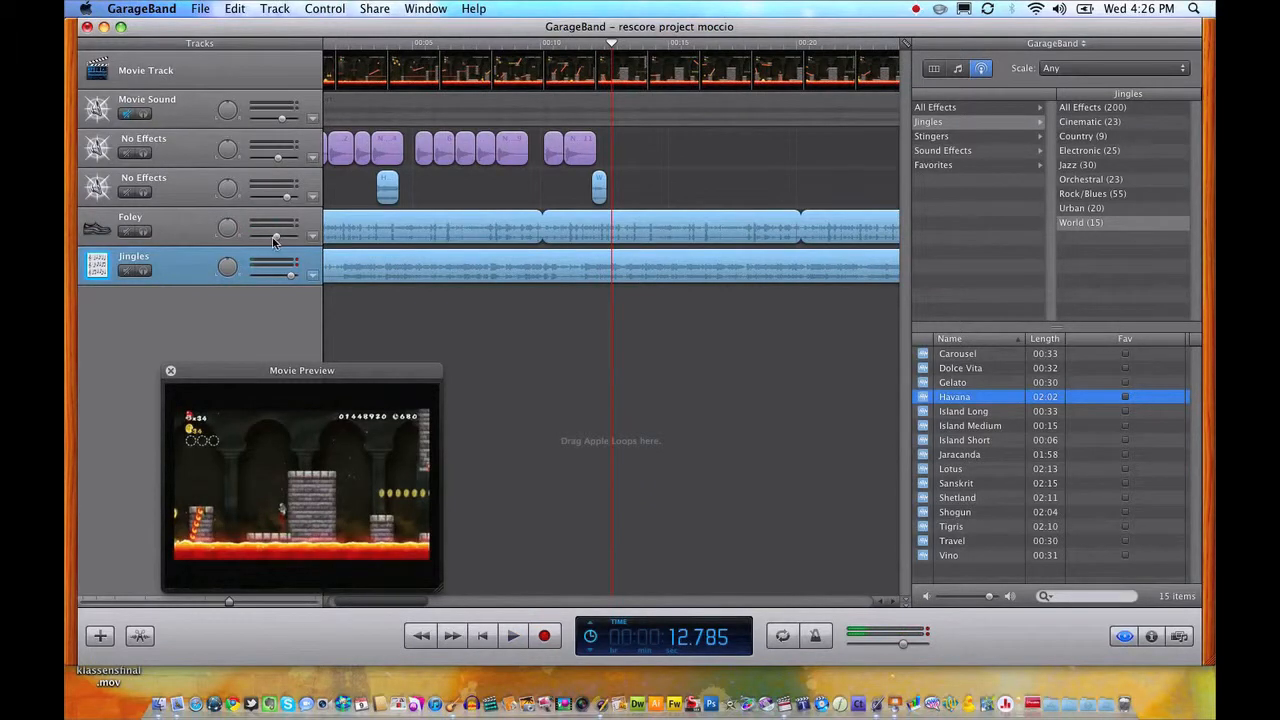
Raise the second No Effects track's volume further, replaying its two effect passages, and lower the Foley track's volume slightly.
{"action": "left_click_drag", "start_coordinate": [290, 199], "coordinate": [295, 198]}
{"action": "left_click", "coordinate": [379, 41]}
{"action": "key", "text": "space"}
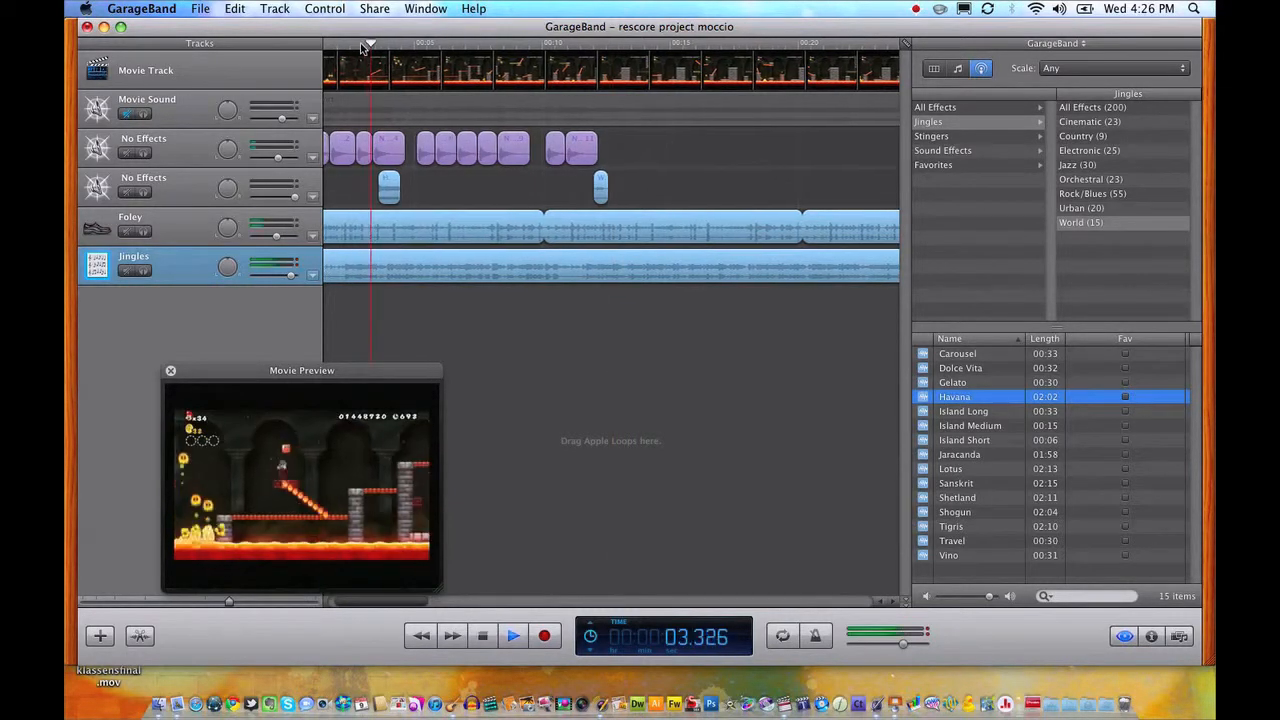
{"action": "left_click", "coordinate": [632, 42]}
{"action": "key", "text": "space"}
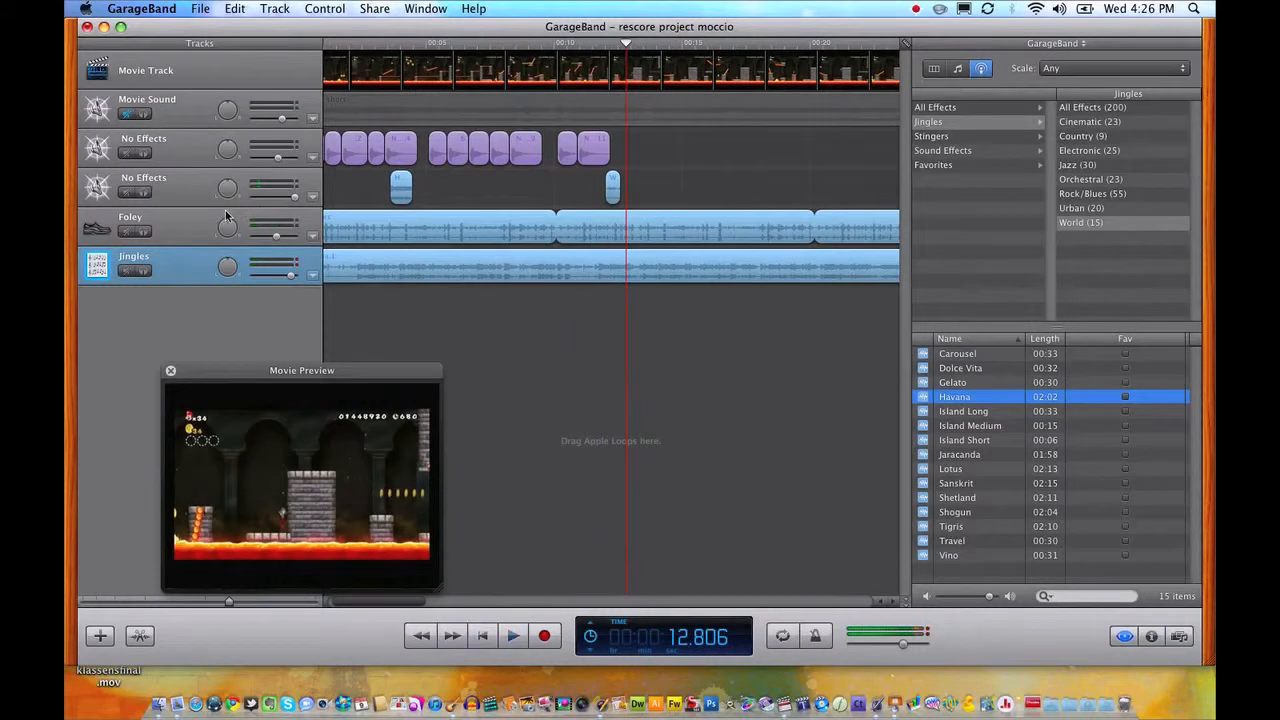
{"action": "left_click_drag", "start_coordinate": [277, 237], "coordinate": [271, 238]}
Examine the effects available for an empty slot on the Jingles track, and return the playhead to the movie's start.
{"action": "left_click", "coordinate": [1152, 638]}
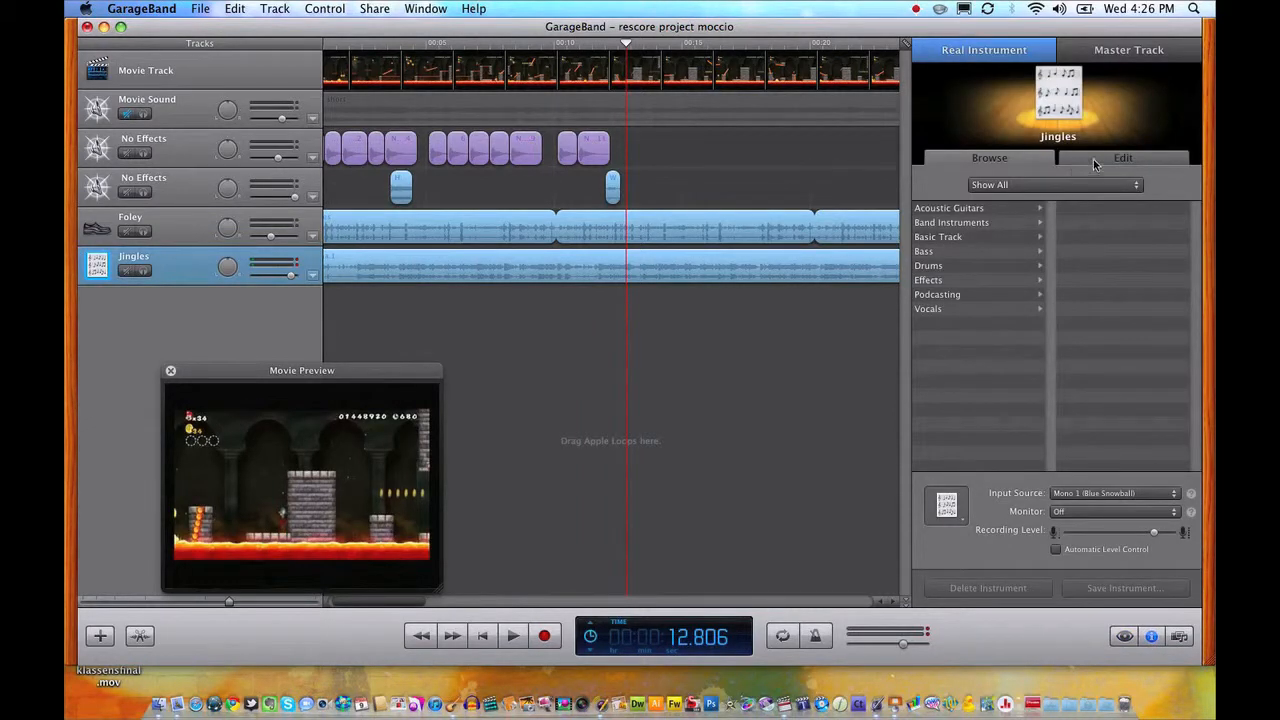
{"action": "left_click", "coordinate": [1095, 160]}
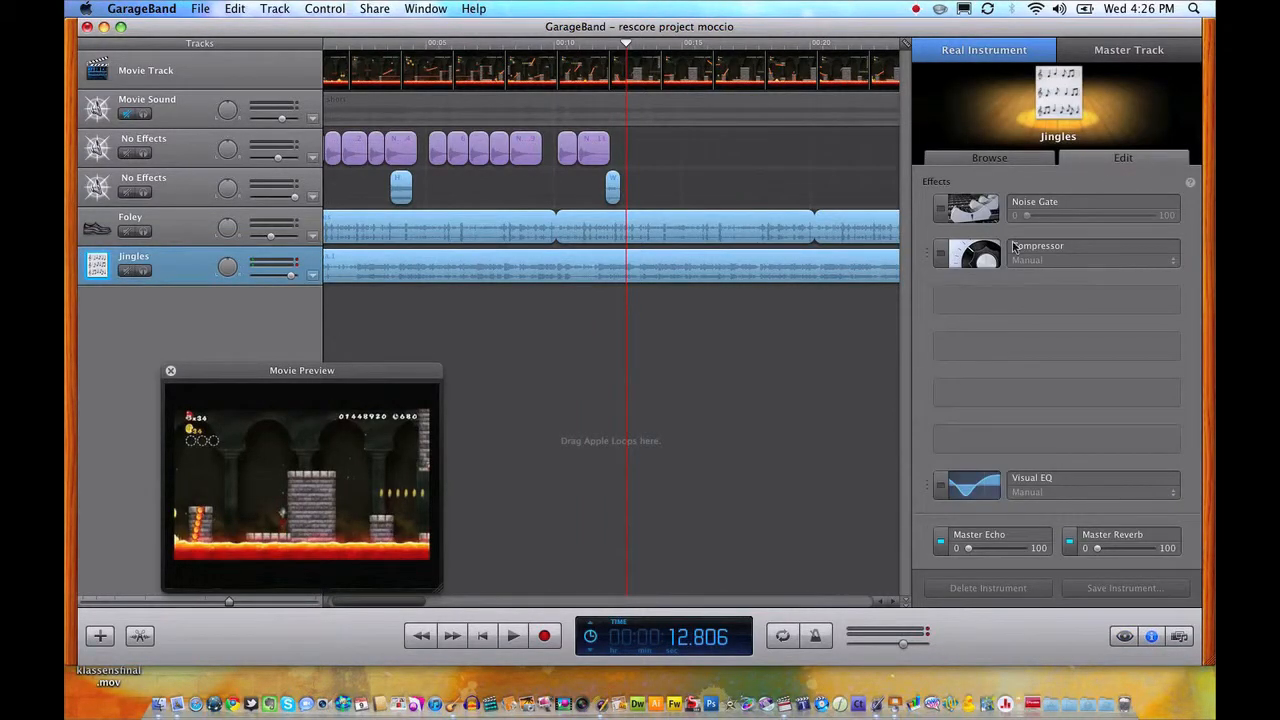
{"action": "left_click", "coordinate": [1046, 305]}
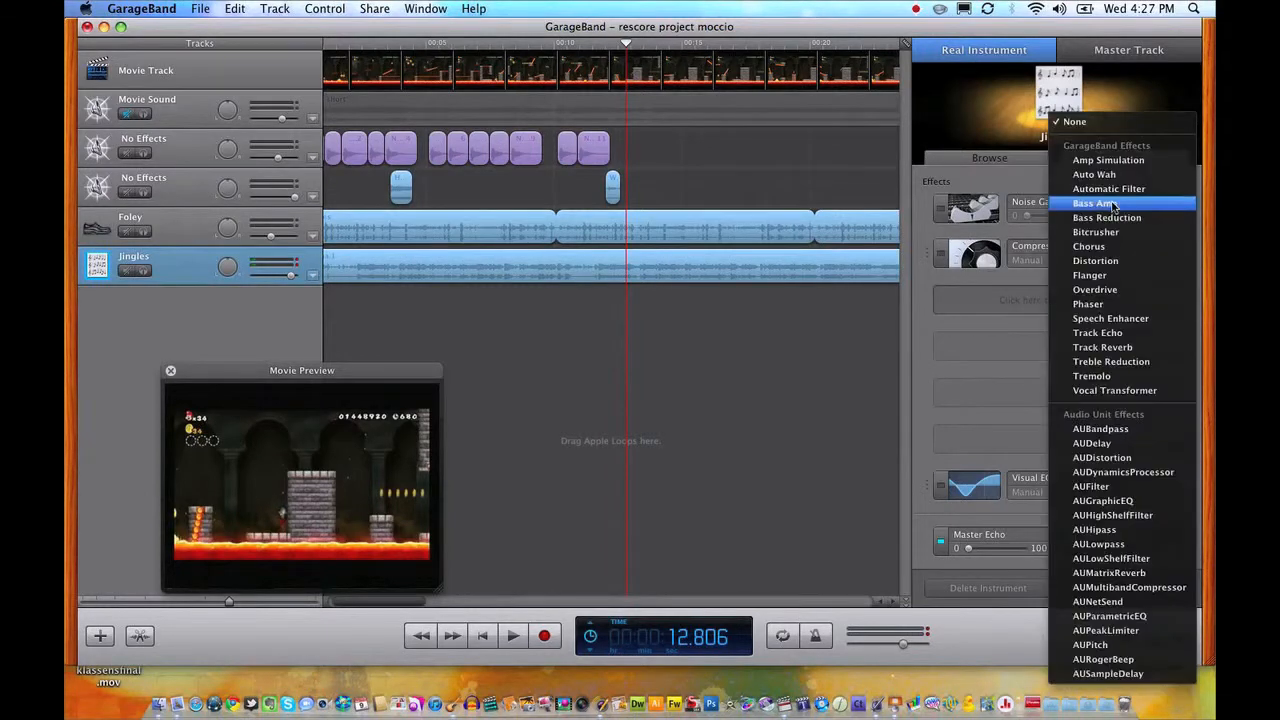
{"action": "left_click", "coordinate": [973, 366]}
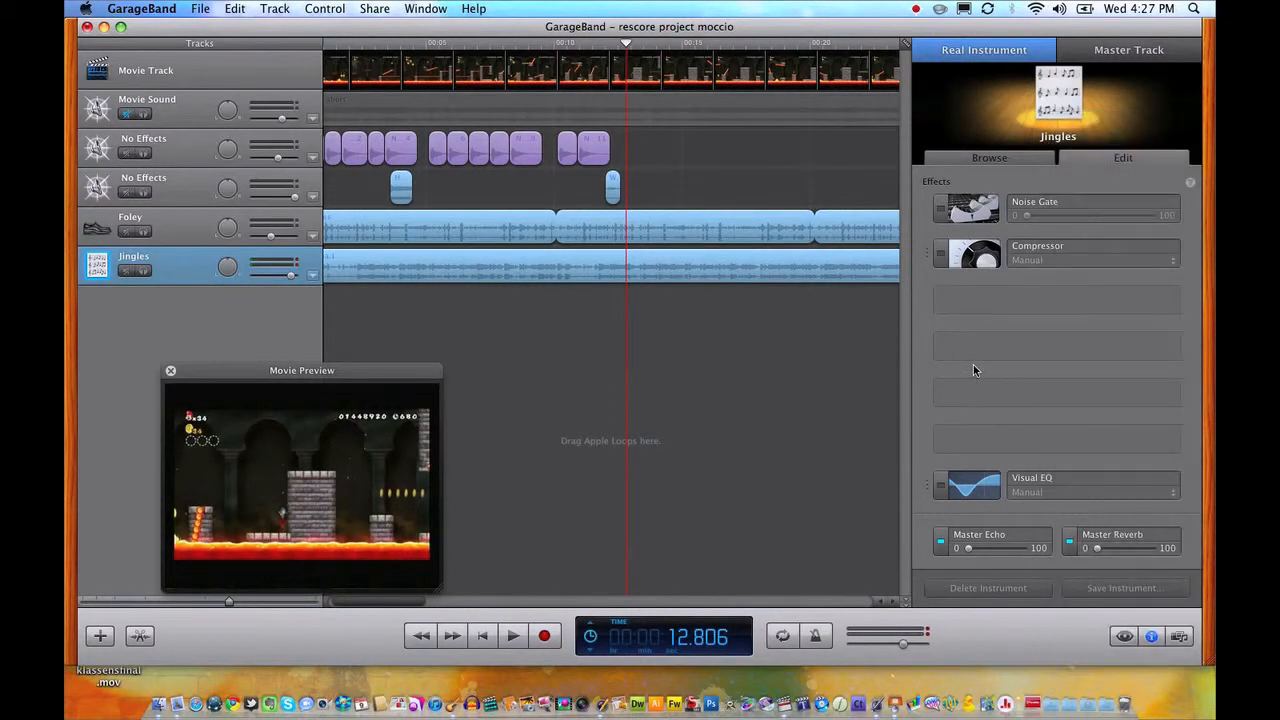
{"action": "left_click", "coordinate": [590, 45]}
{"action": "left_click_drag", "start_coordinate": [590, 45], "coordinate": [285, 53]}
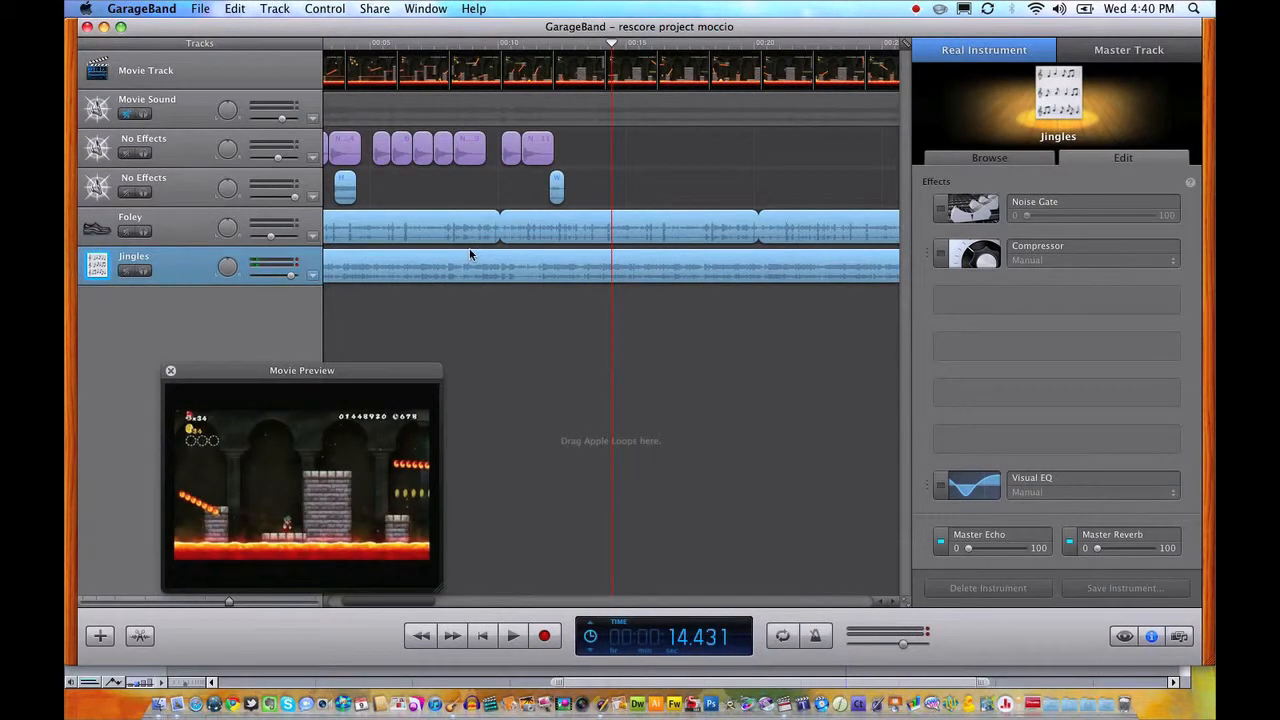
Start exporting the movie to disk with the iPod video setting.
{"action": "left_click", "coordinate": [371, 8]}
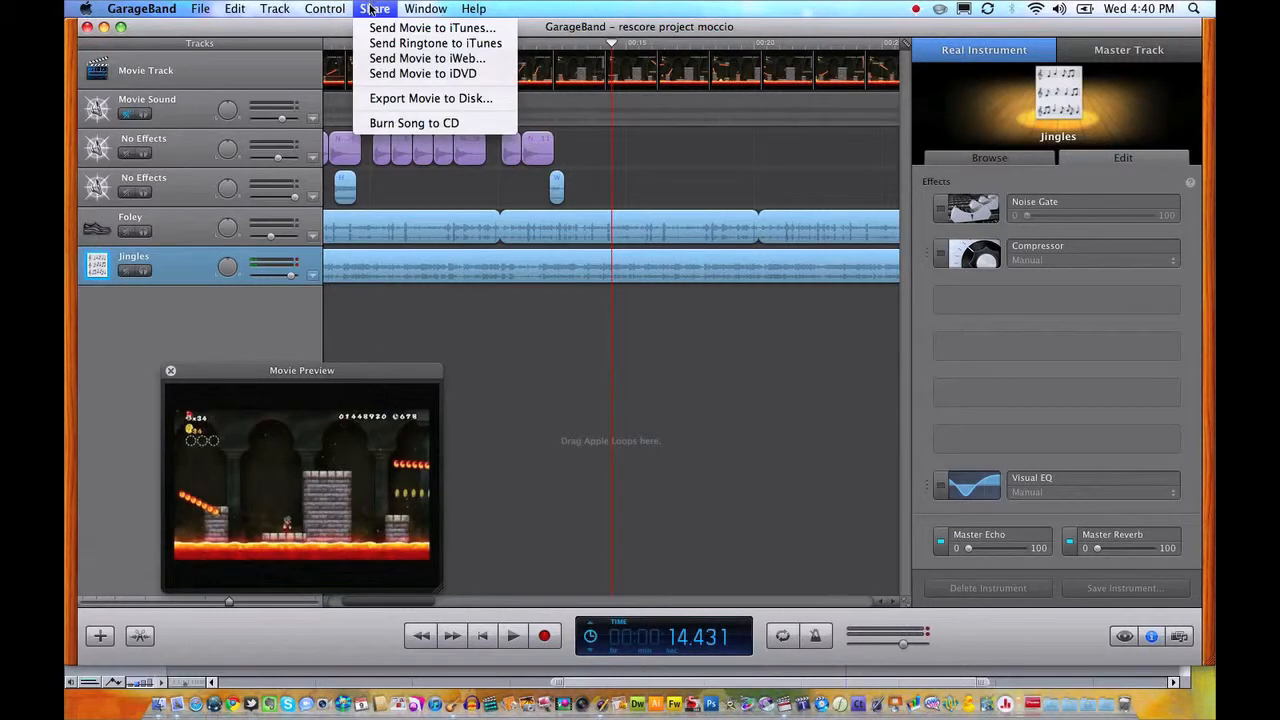
{"action": "left_click", "coordinate": [380, 99]}
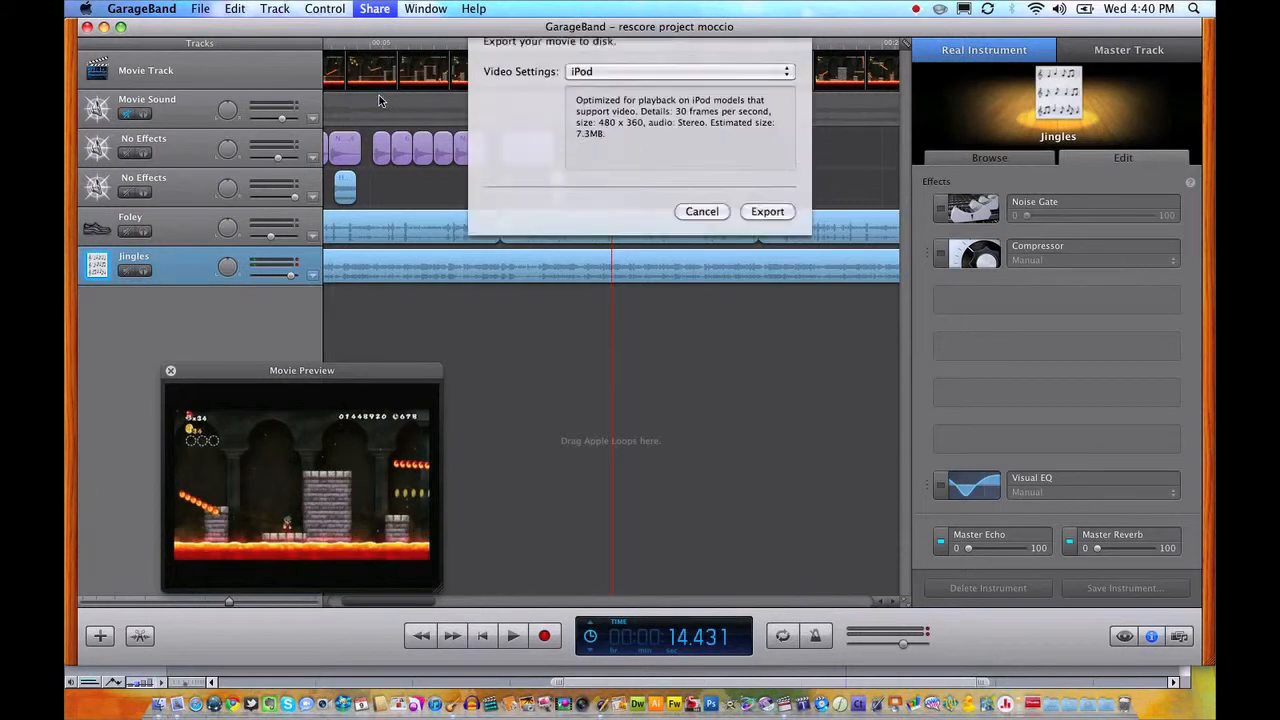
{"action": "left_click", "coordinate": [591, 90]}
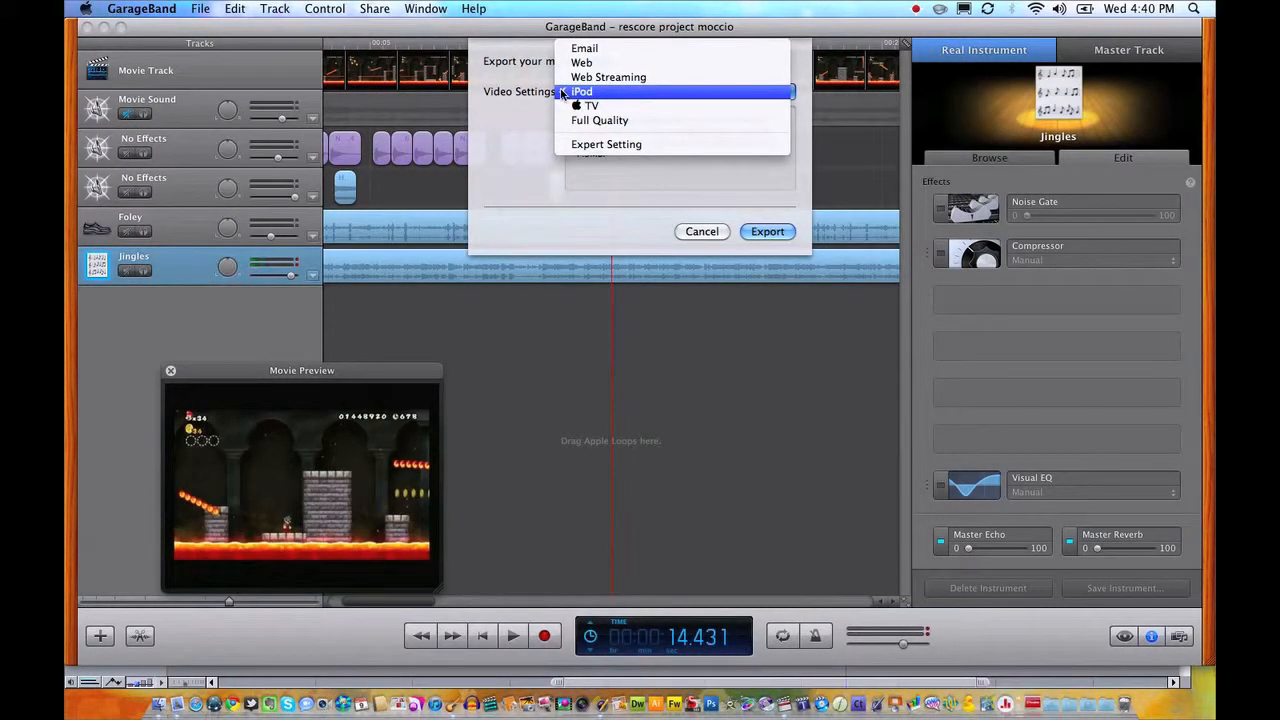
{"action": "left_click", "coordinate": [551, 93]}
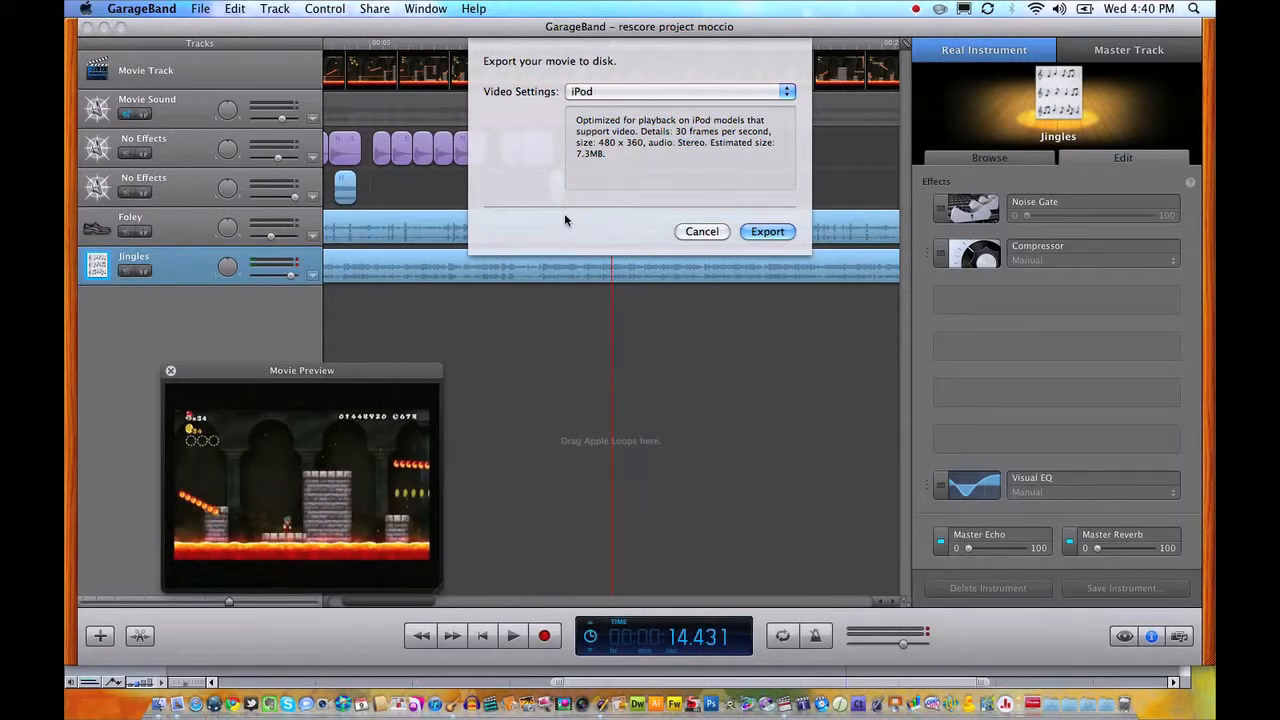
{"action": "left_click", "coordinate": [766, 232]}
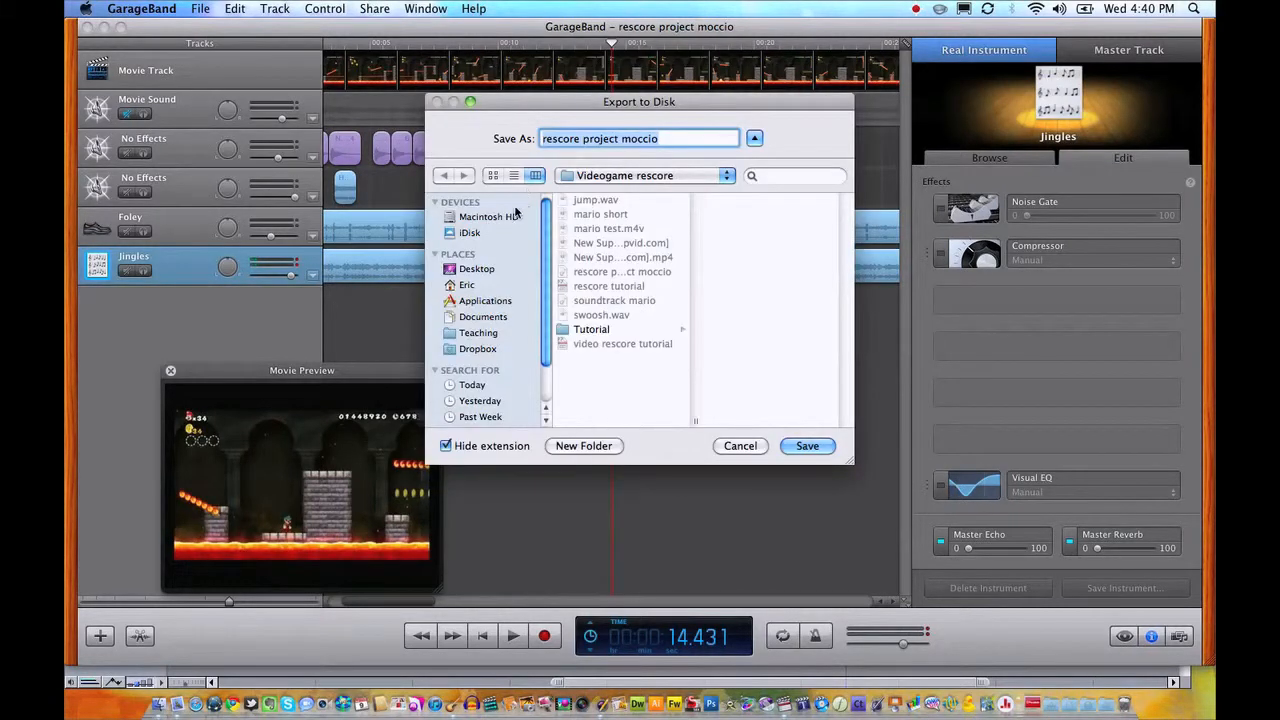
Choose the Videogame rescore folder on the Desktop as the export destination and select the whole file name for editing.
{"action": "left_click", "coordinate": [481, 268]}
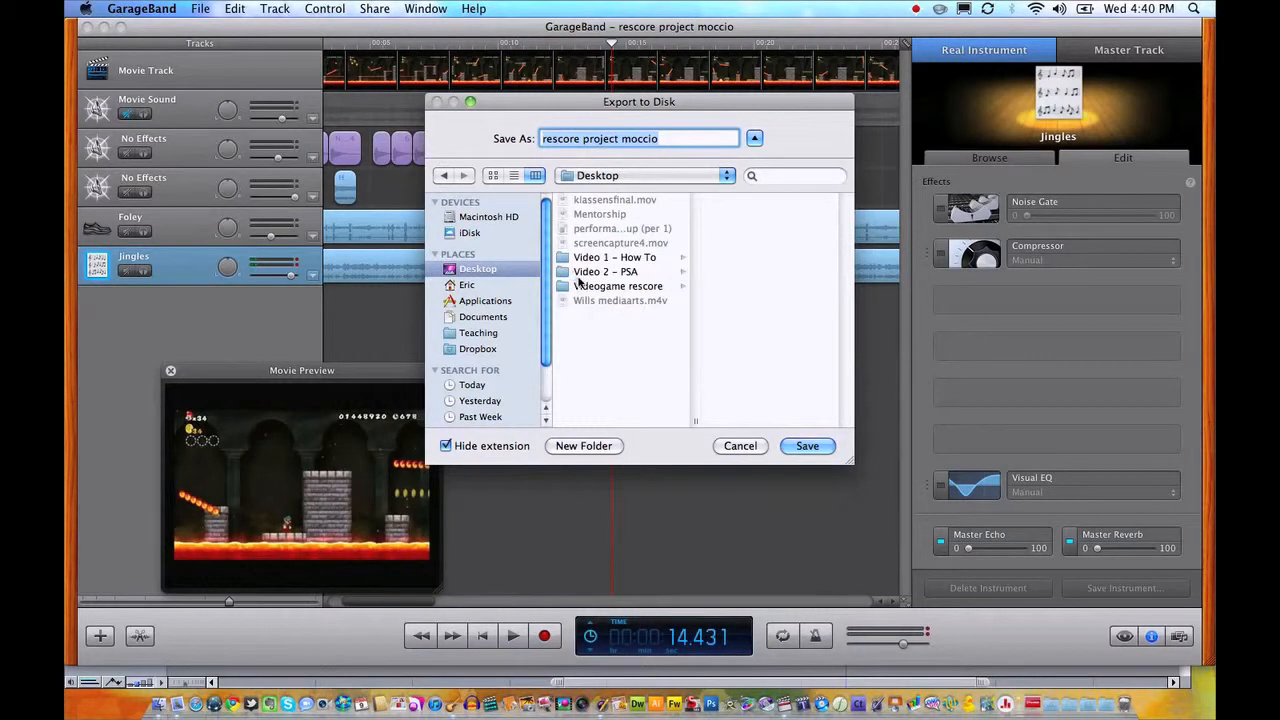
{"action": "left_click", "coordinate": [582, 286]}
{"action": "left_click_drag", "start_coordinate": [683, 142], "coordinate": [559, 129]}
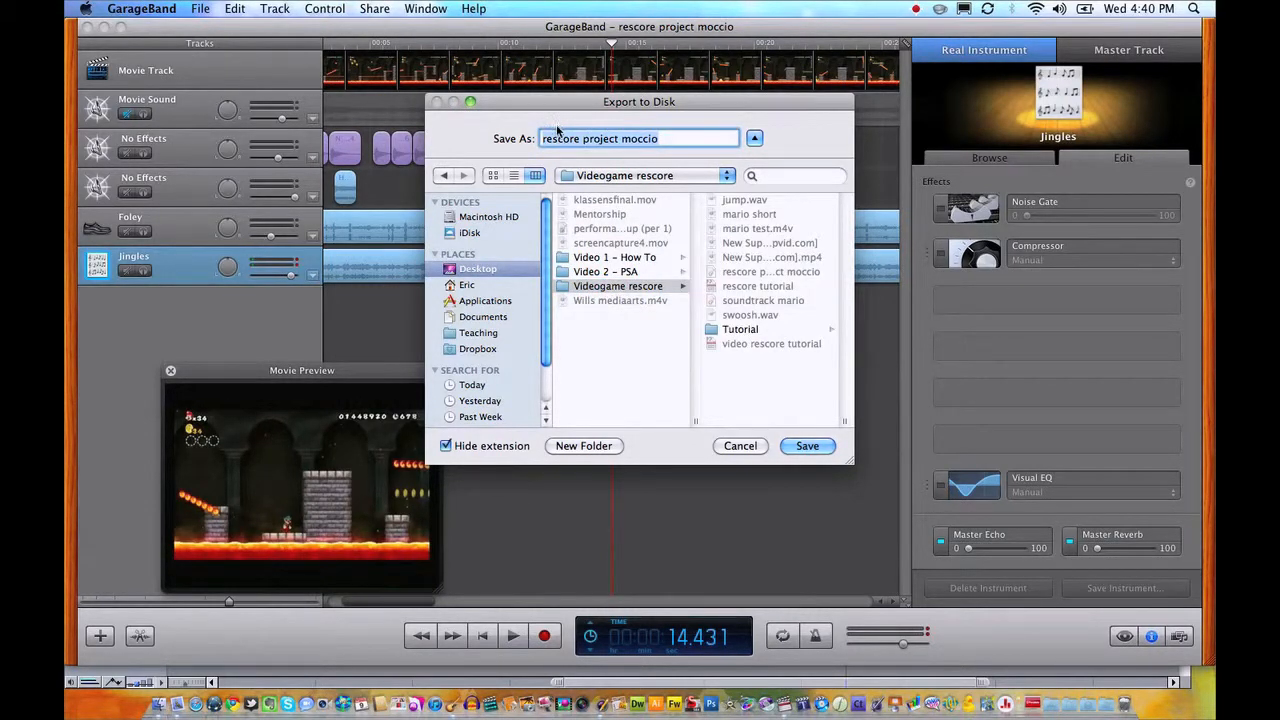